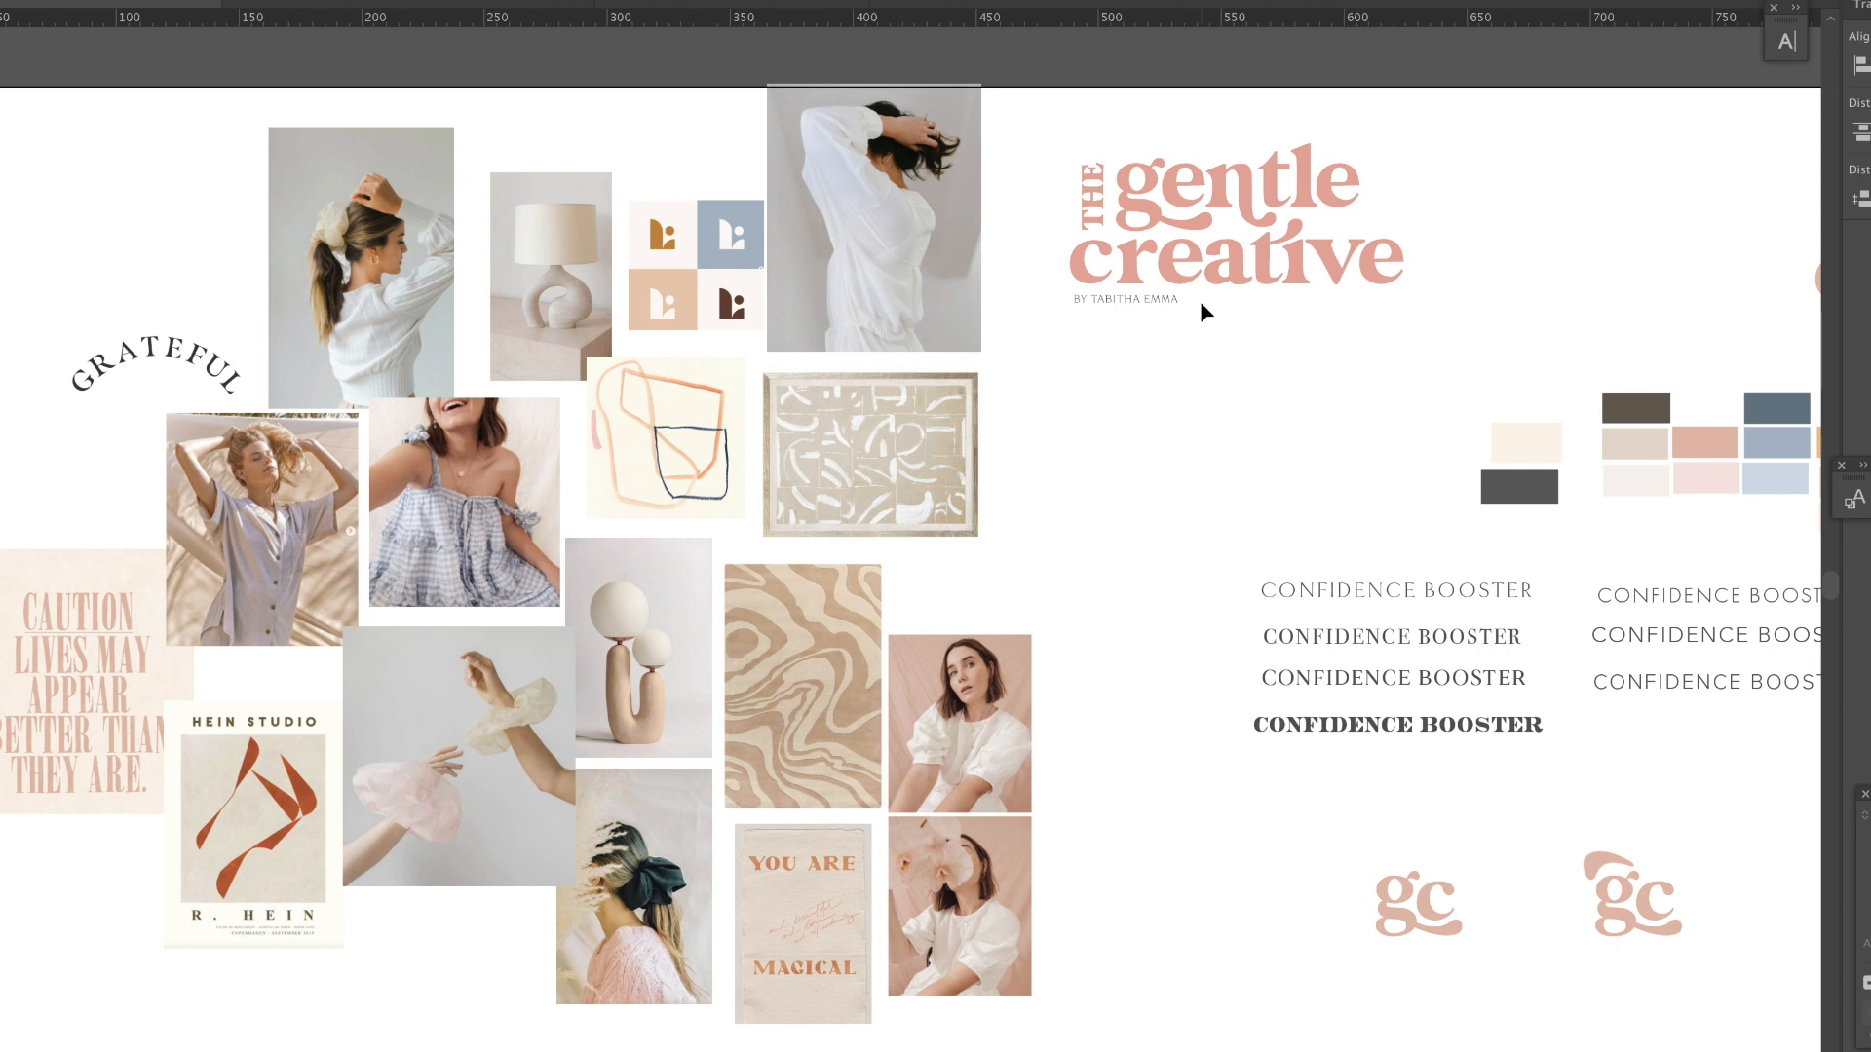
Step: Examine the mood board, the two The Gentle Creative logos, the colour swatches, the font samples and the gingham pattern
{"action": "left_click", "coordinate": [1116, 307]}
{"action": "left_click_drag", "start_coordinate": [1177, 305], "coordinate": [1307, 343]}
{"action": "left_click", "coordinate": [1313, 378]}
{"action": "left_click", "coordinate": [1276, 321]}
{"action": "scroll", "coordinate": [1124, 429], "scroll_direction": "right", "scroll_amount": 5}
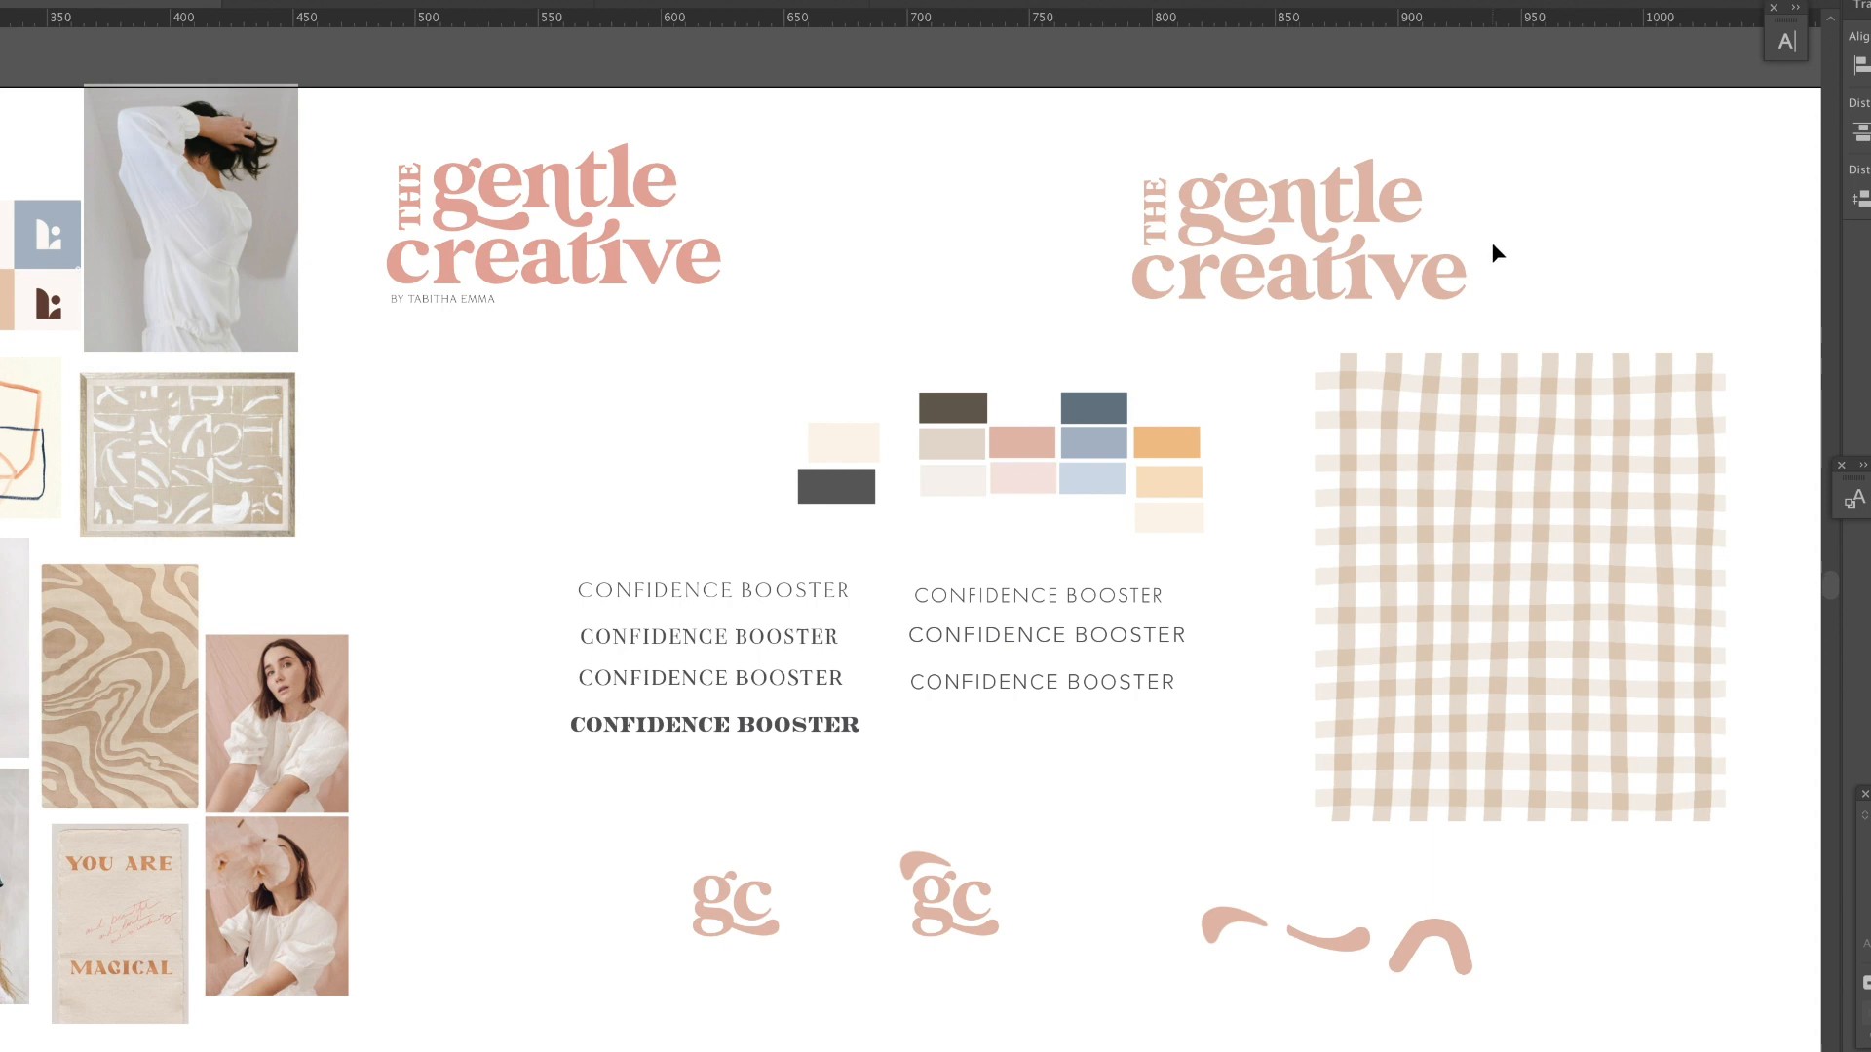
{"action": "scroll", "coordinate": [1489, 241], "scroll_direction": "left", "scroll_amount": 4}
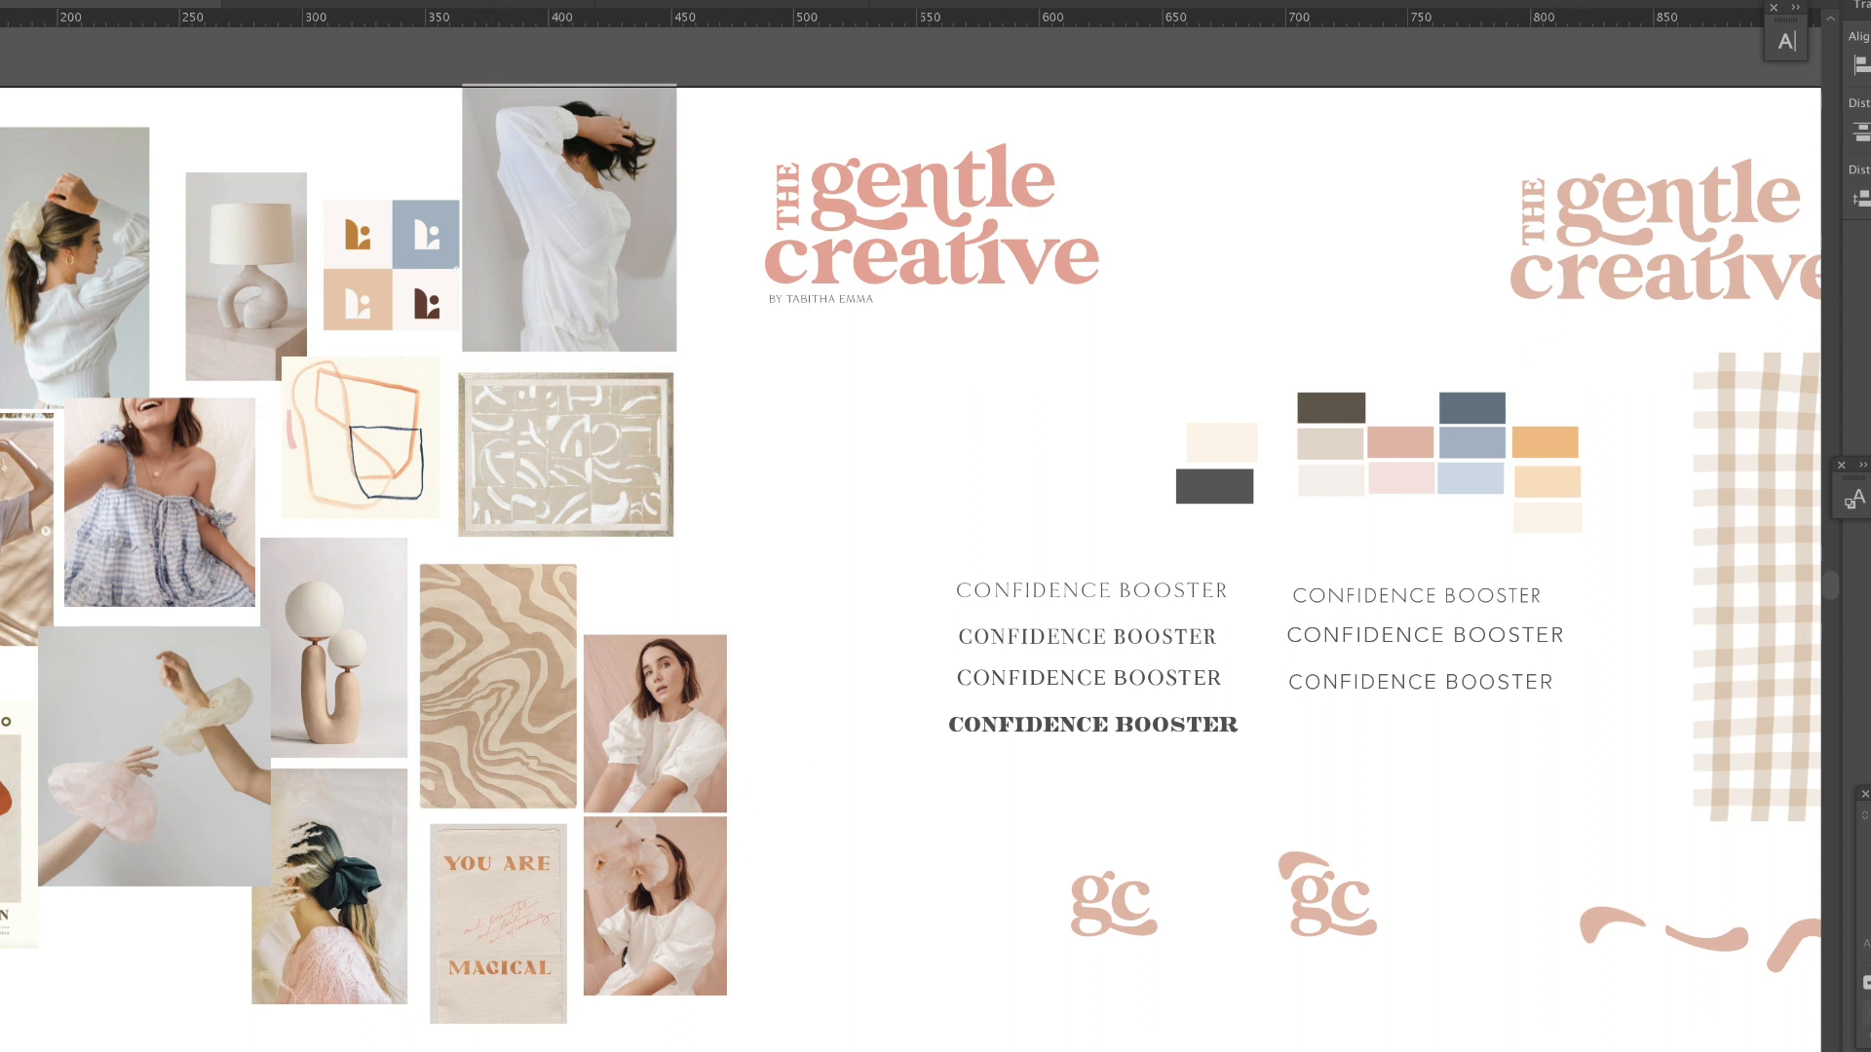
{"action": "scroll", "coordinate": [912, 555], "scroll_direction": "left", "scroll_amount": 2}
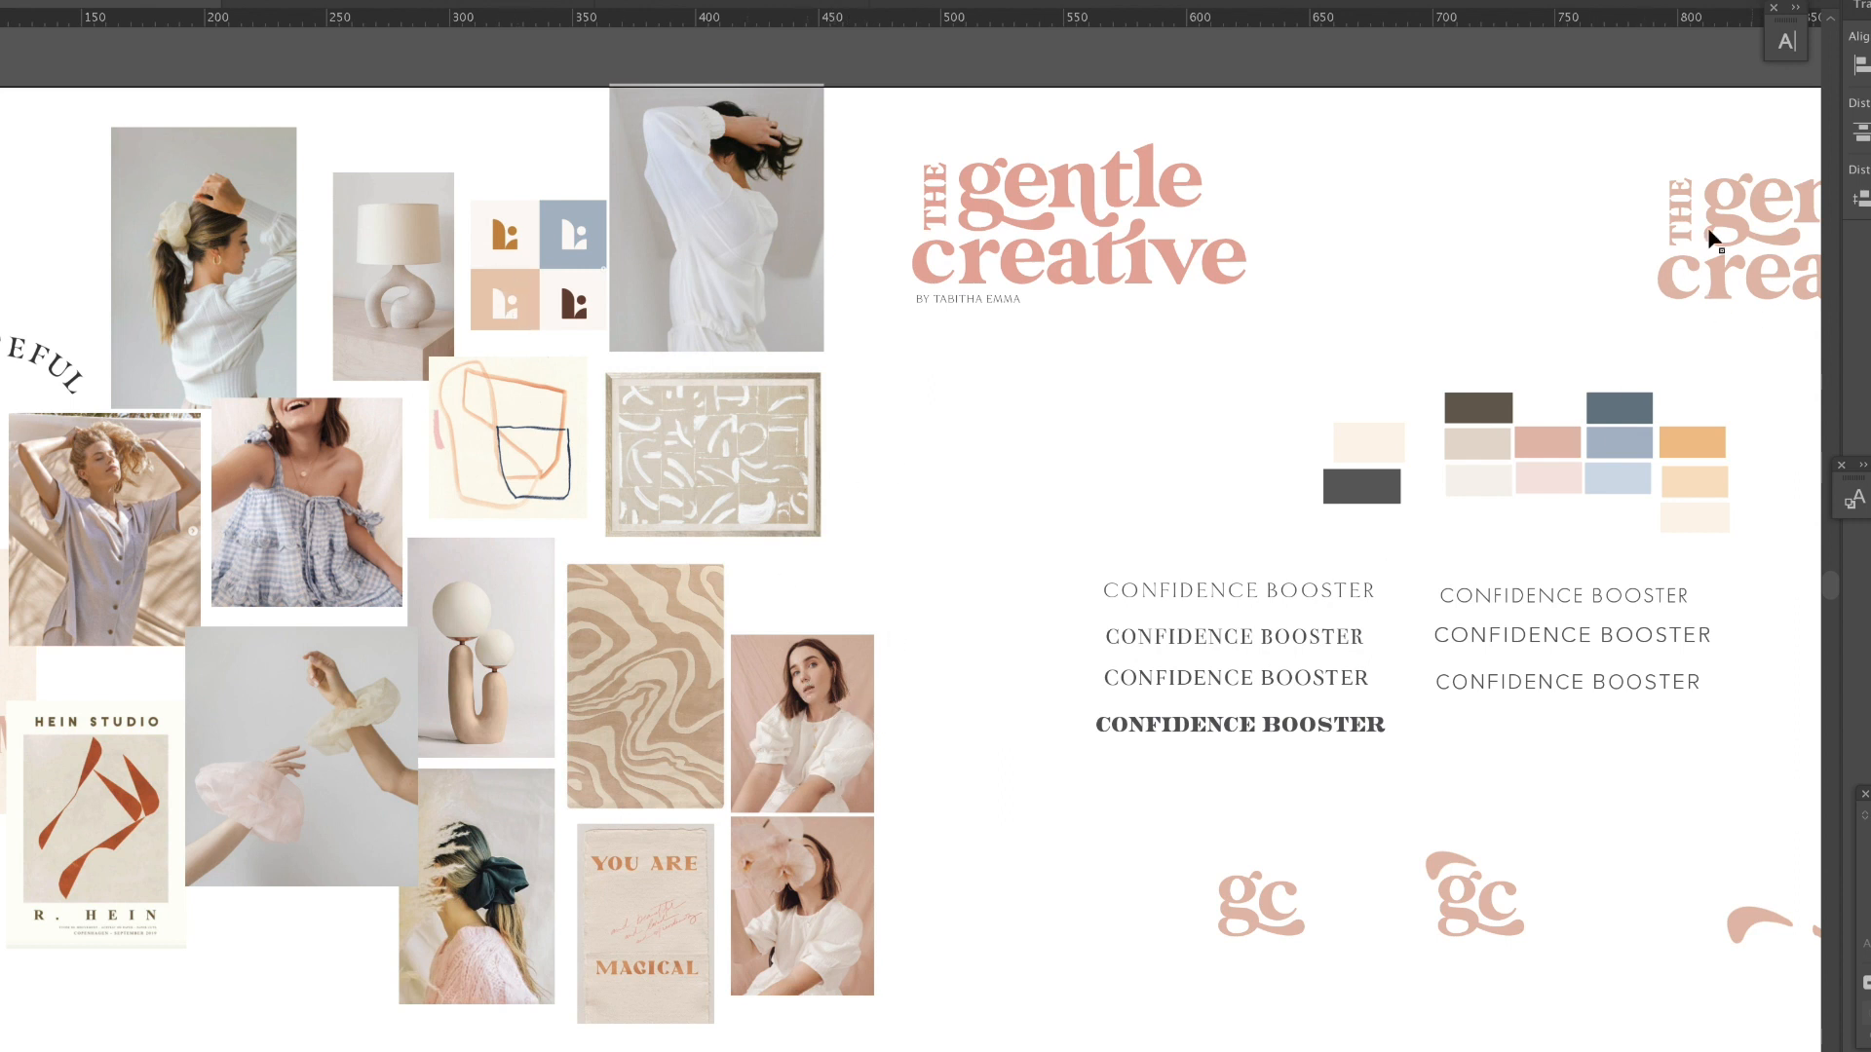
{"action": "scroll", "coordinate": [912, 545], "scroll_direction": "right", "scroll_amount": 6}
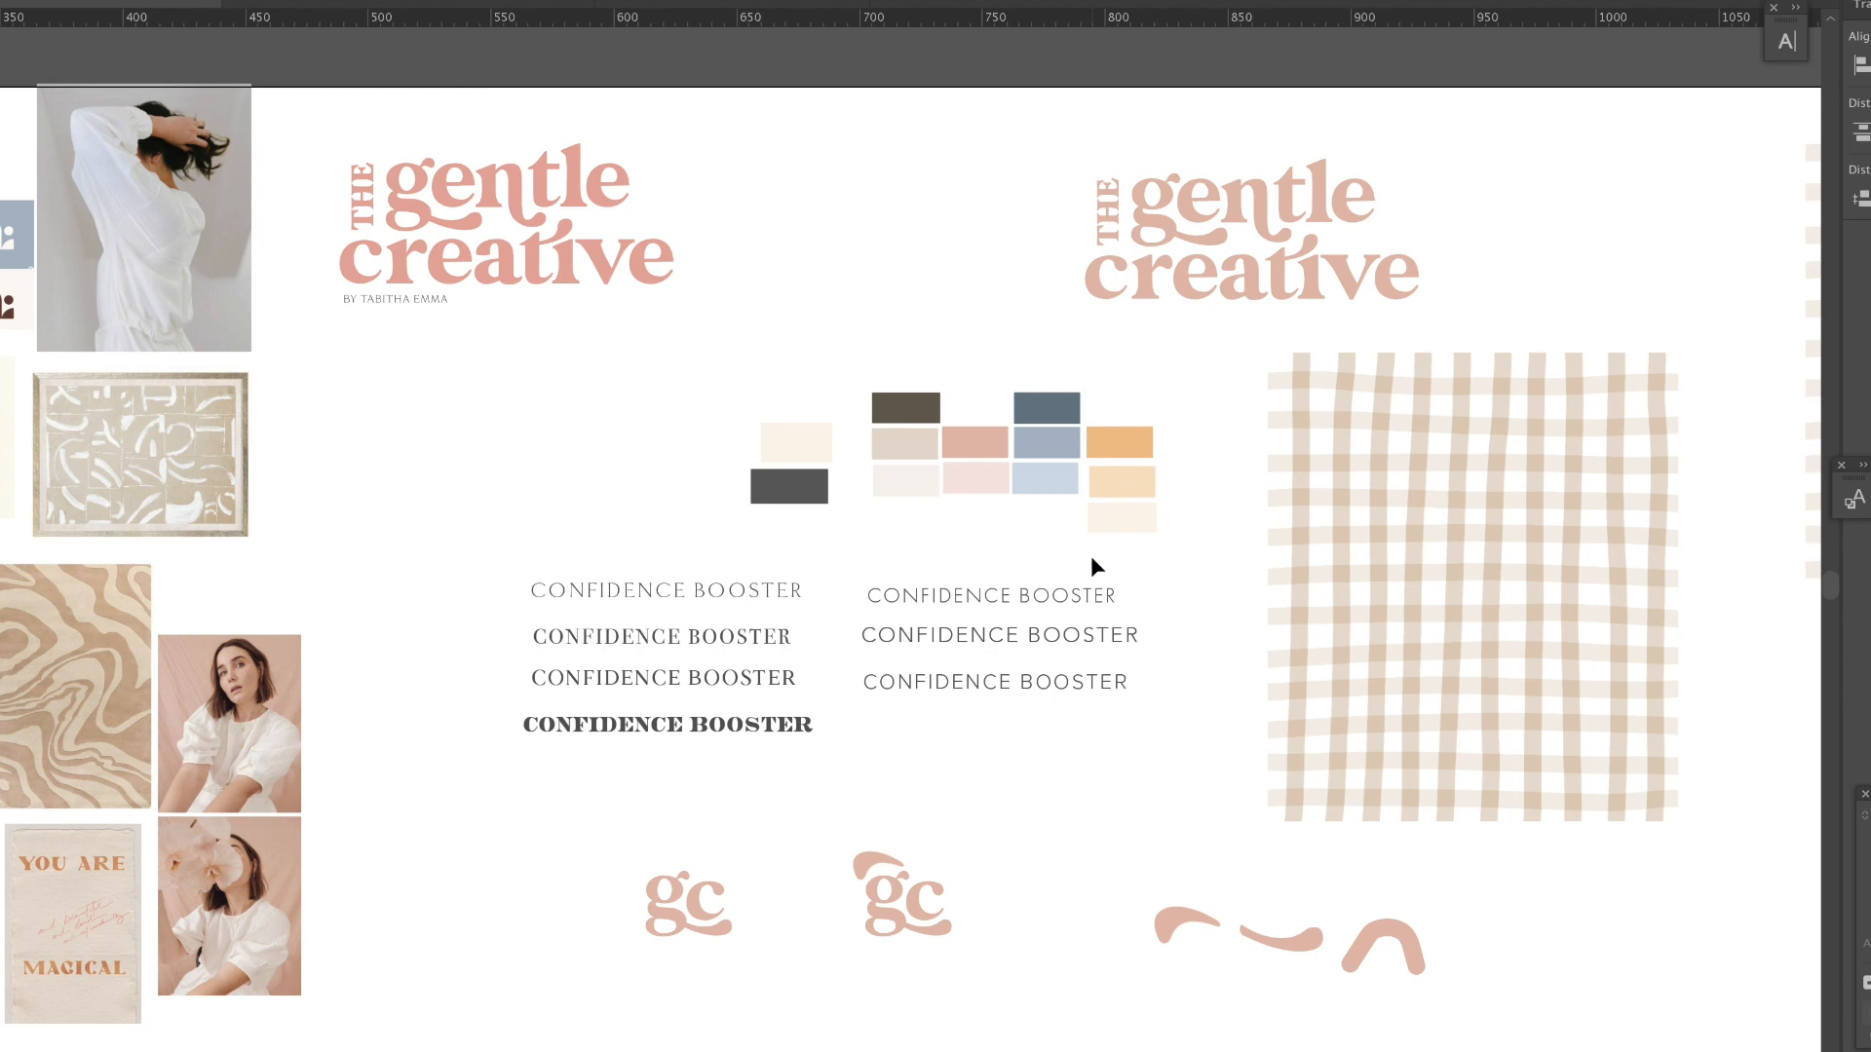
{"action": "left_click_drag", "start_coordinate": [1159, 439], "coordinate": [1740, 435]}
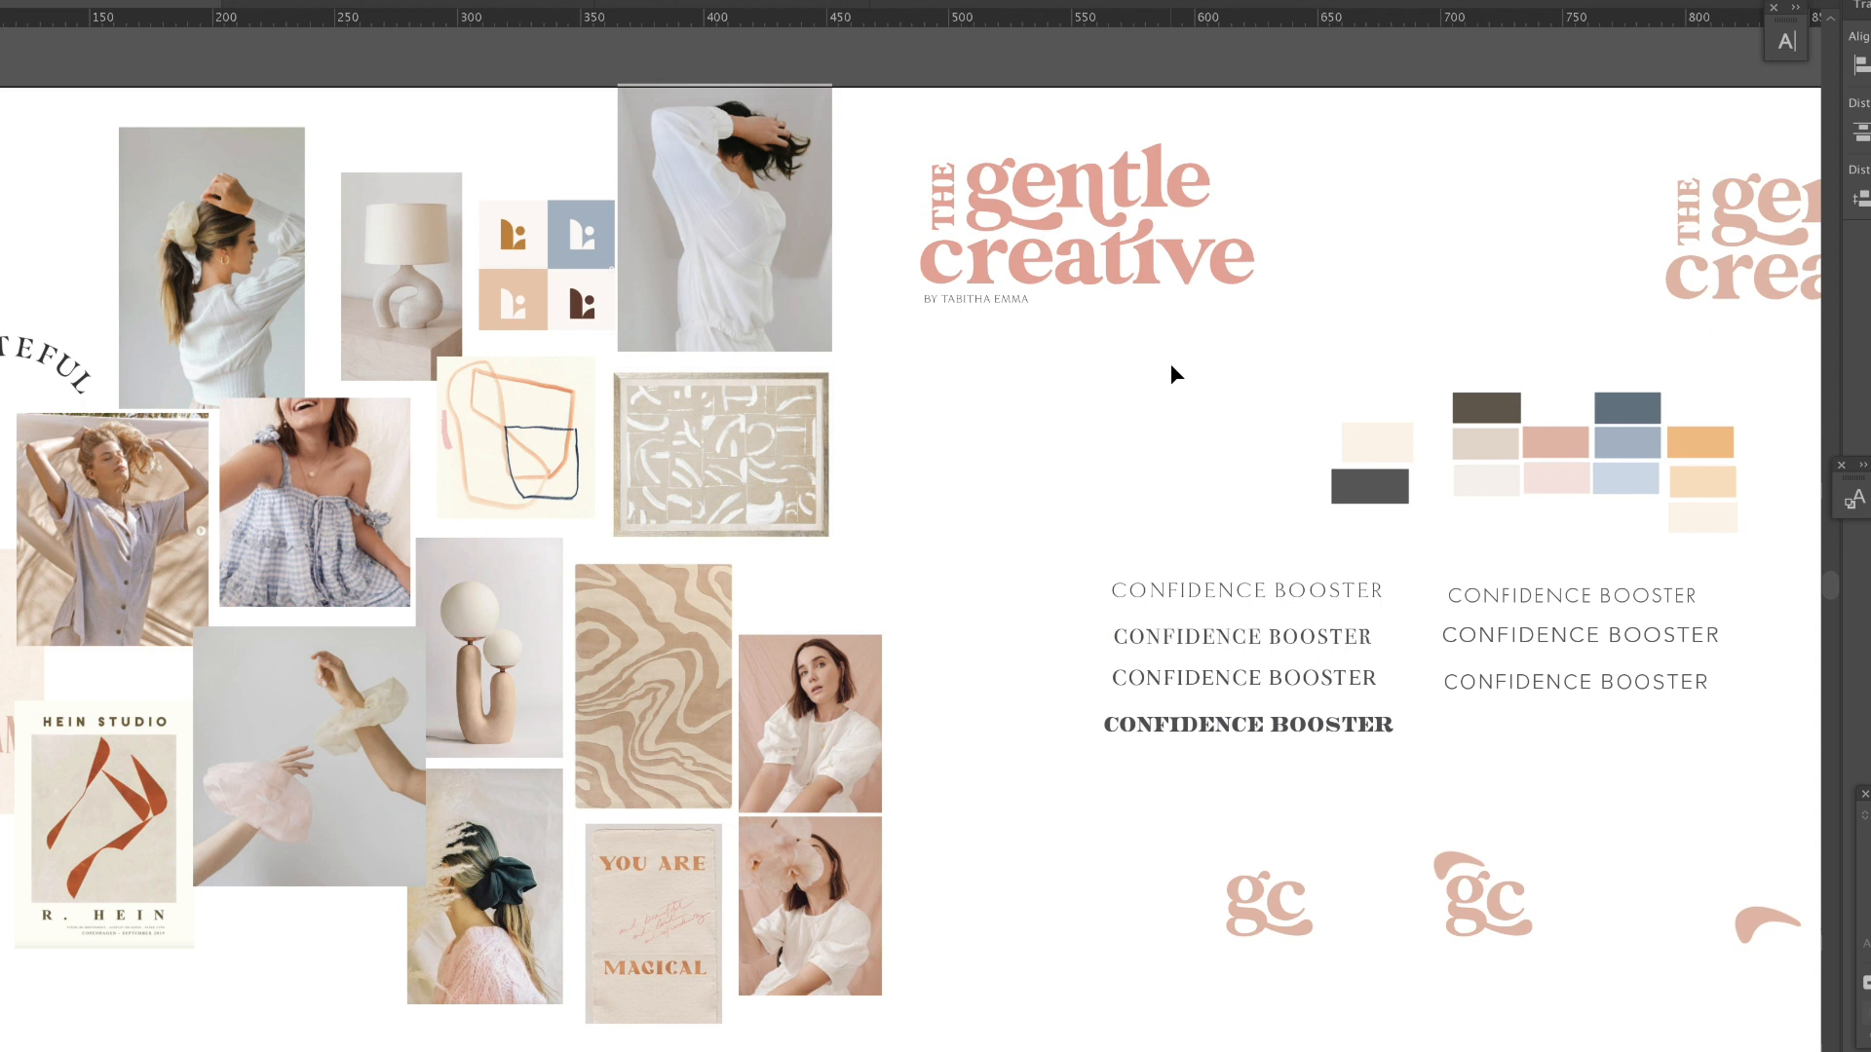
Step: Enlarge the pale cream swatch above the charcoal one until it is clearly bigger than the other palette colours
{"action": "left_click", "coordinate": [1725, 447]}
{"action": "left_click", "coordinate": [1756, 435]}
{"action": "mouse_move", "coordinate": [1414, 441]}
{"action": "left_mouse_down"}
{"action": "mouse_move", "coordinate": [1382, 417]}
{"action": "mouse_move", "coordinate": [1442, 428]}
{"action": "left_mouse_up"}
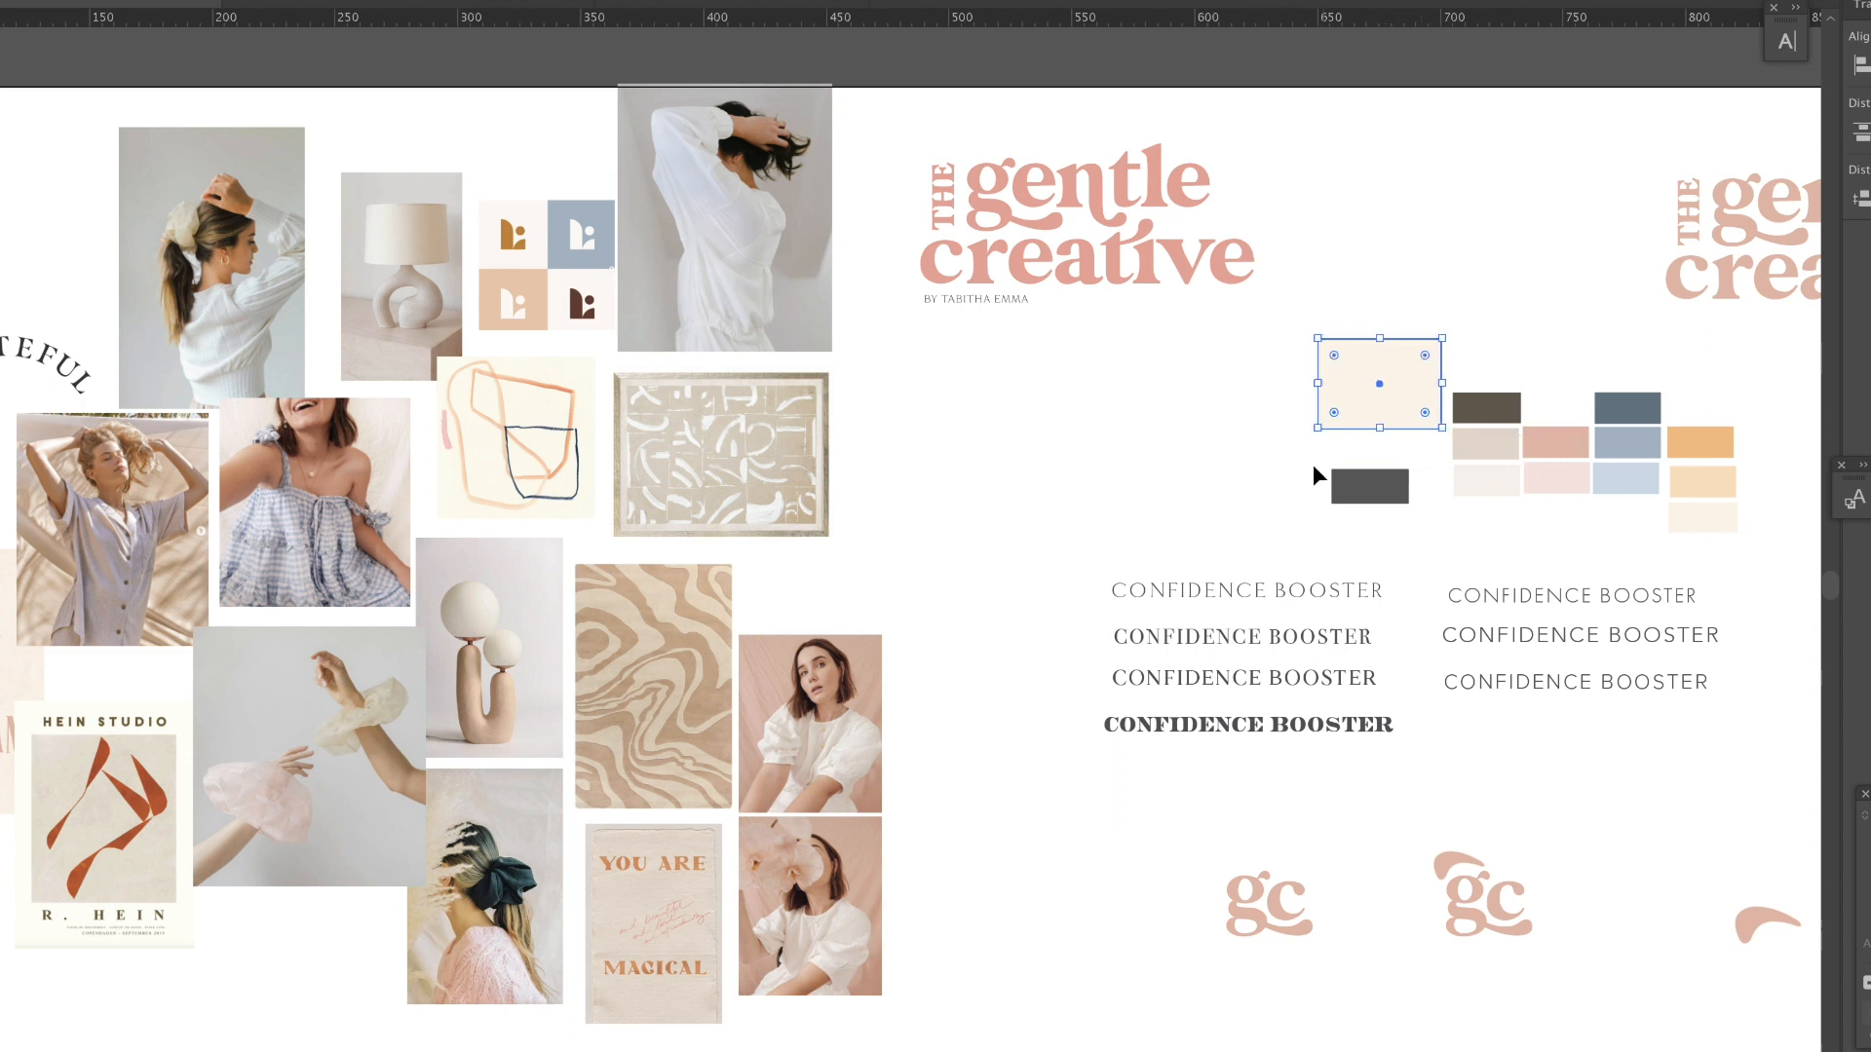
{"action": "left_click", "coordinate": [1299, 353]}
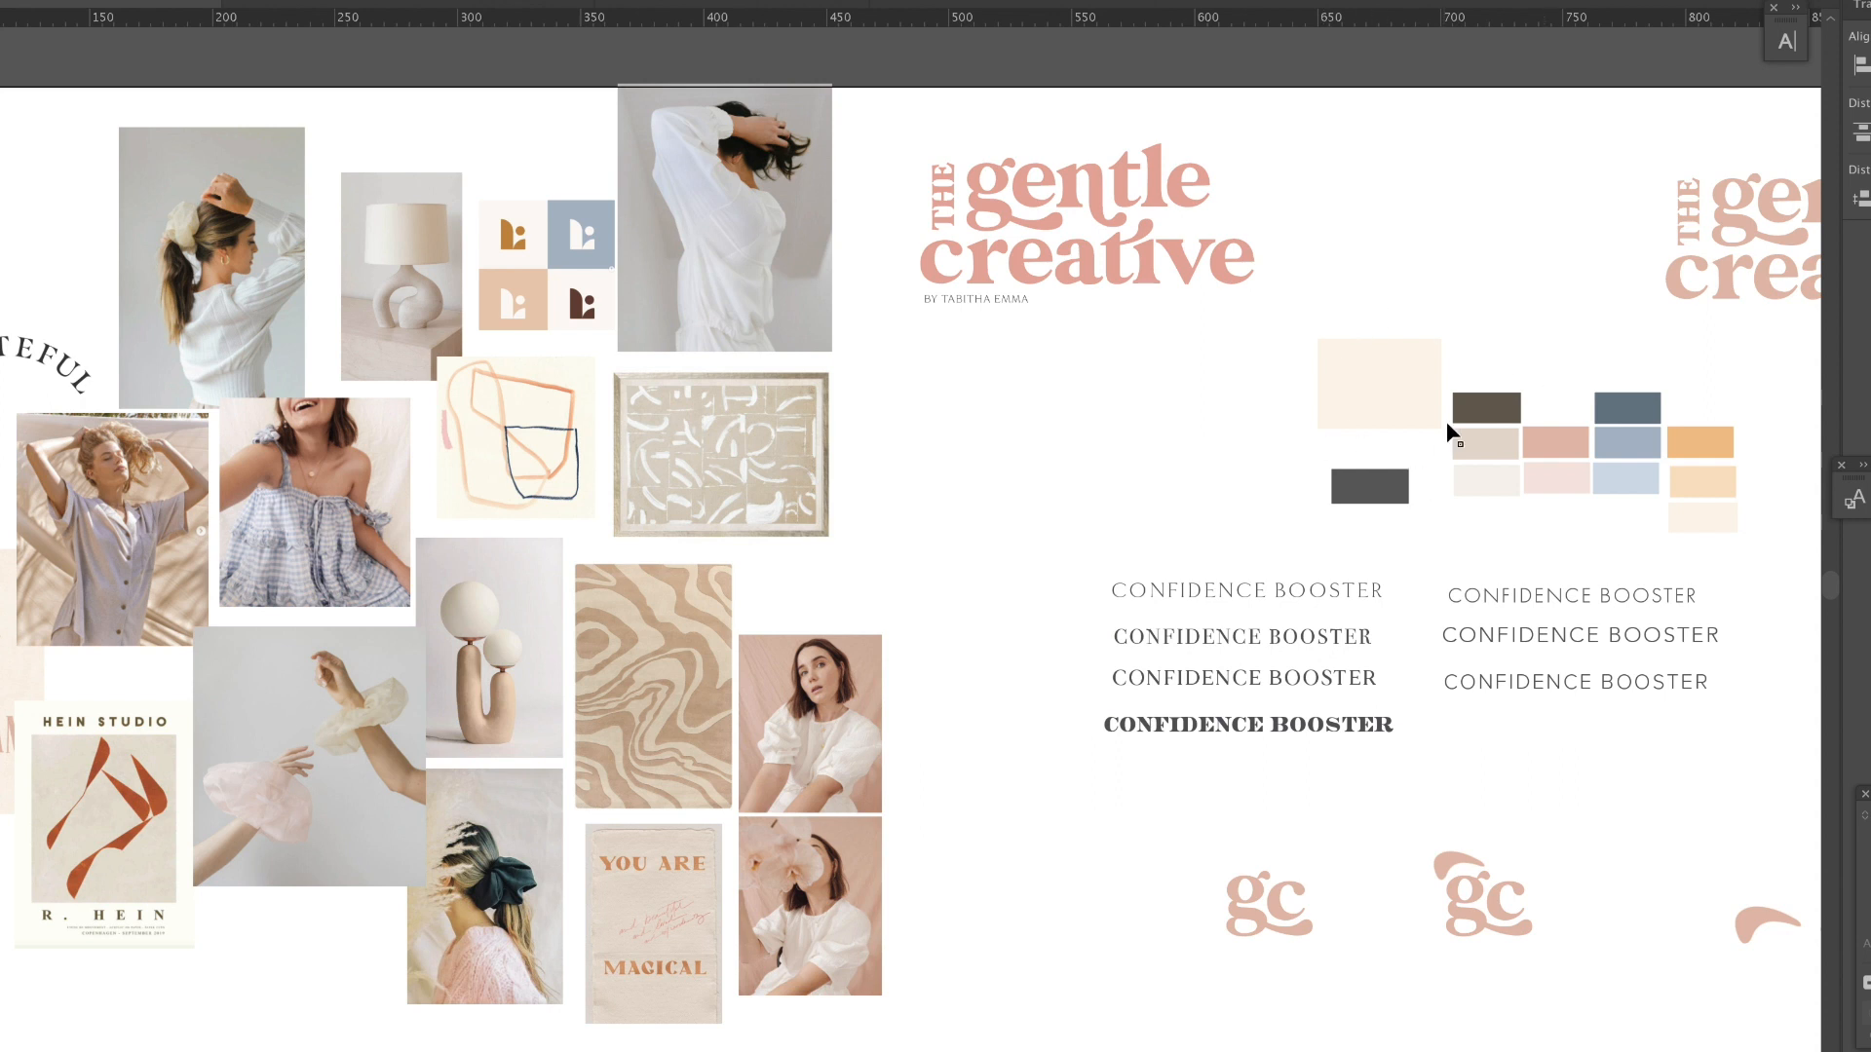
Step: Resize the off-white swatch below the beige one so it is only slightly larger than its neighbours
{"action": "left_click", "coordinate": [1482, 485]}
{"action": "left_click_drag", "start_coordinate": [1455, 495], "coordinate": [1413, 543]}
{"action": "key", "text": "ctrl+shift+a"}
{"action": "left_click", "coordinate": [1478, 536]}
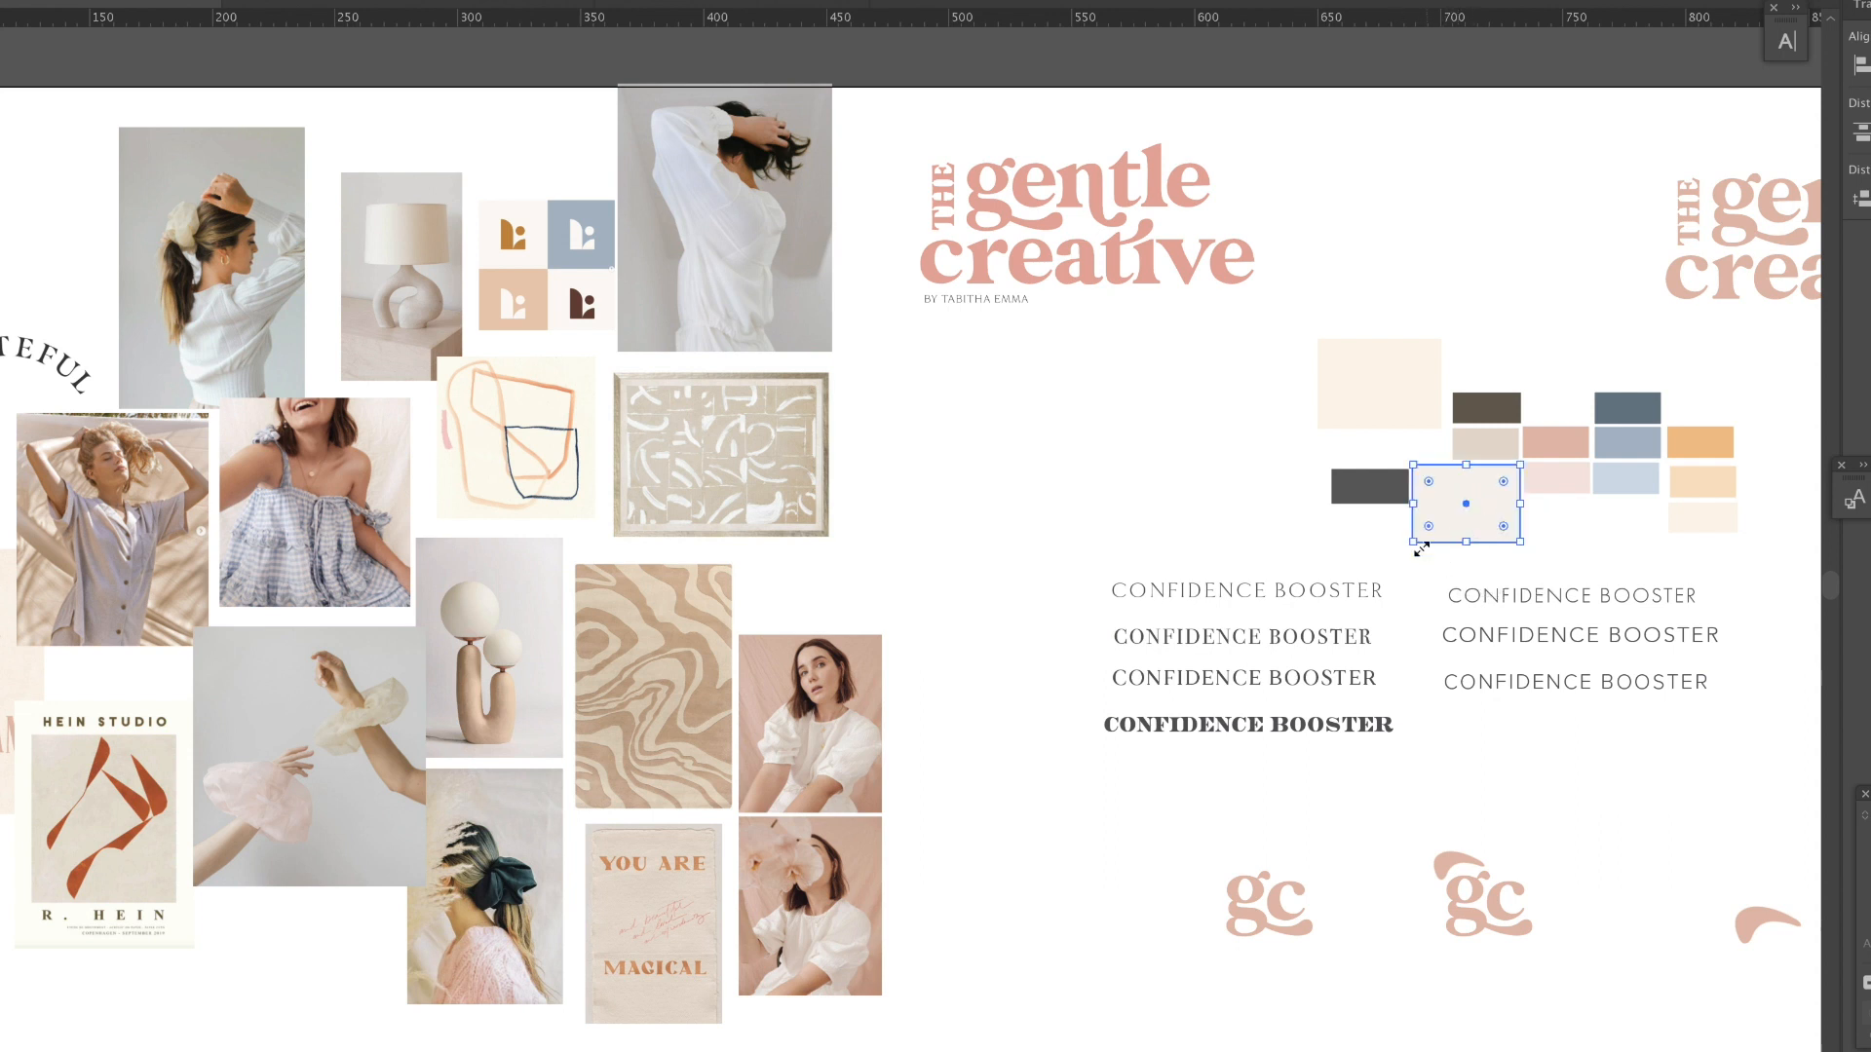
{"action": "left_click_drag", "start_coordinate": [1415, 543], "coordinate": [1445, 503]}
{"action": "left_click", "coordinate": [1446, 548]}
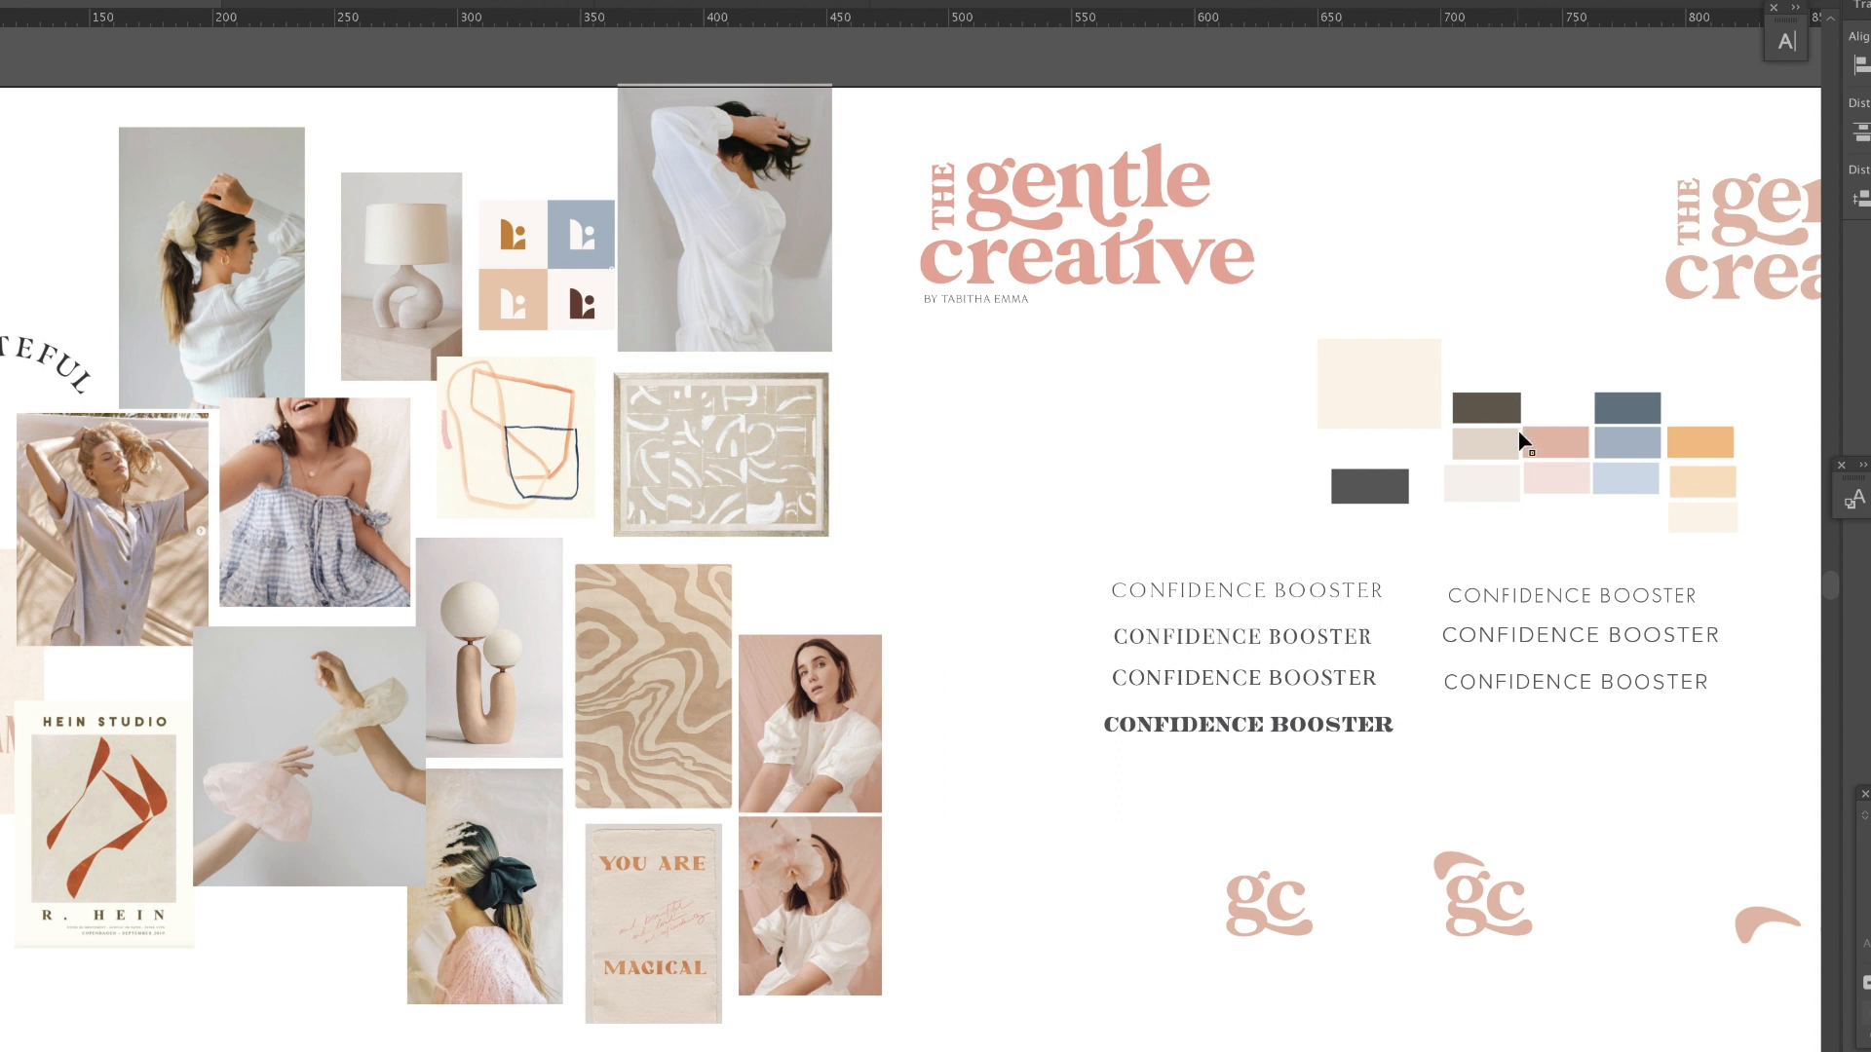
Step: Move the large cream swatch away from the palette and nudge the orange swatch closer to the blue one
{"action": "left_click_drag", "start_coordinate": [1407, 375], "coordinate": [1321, 394]}
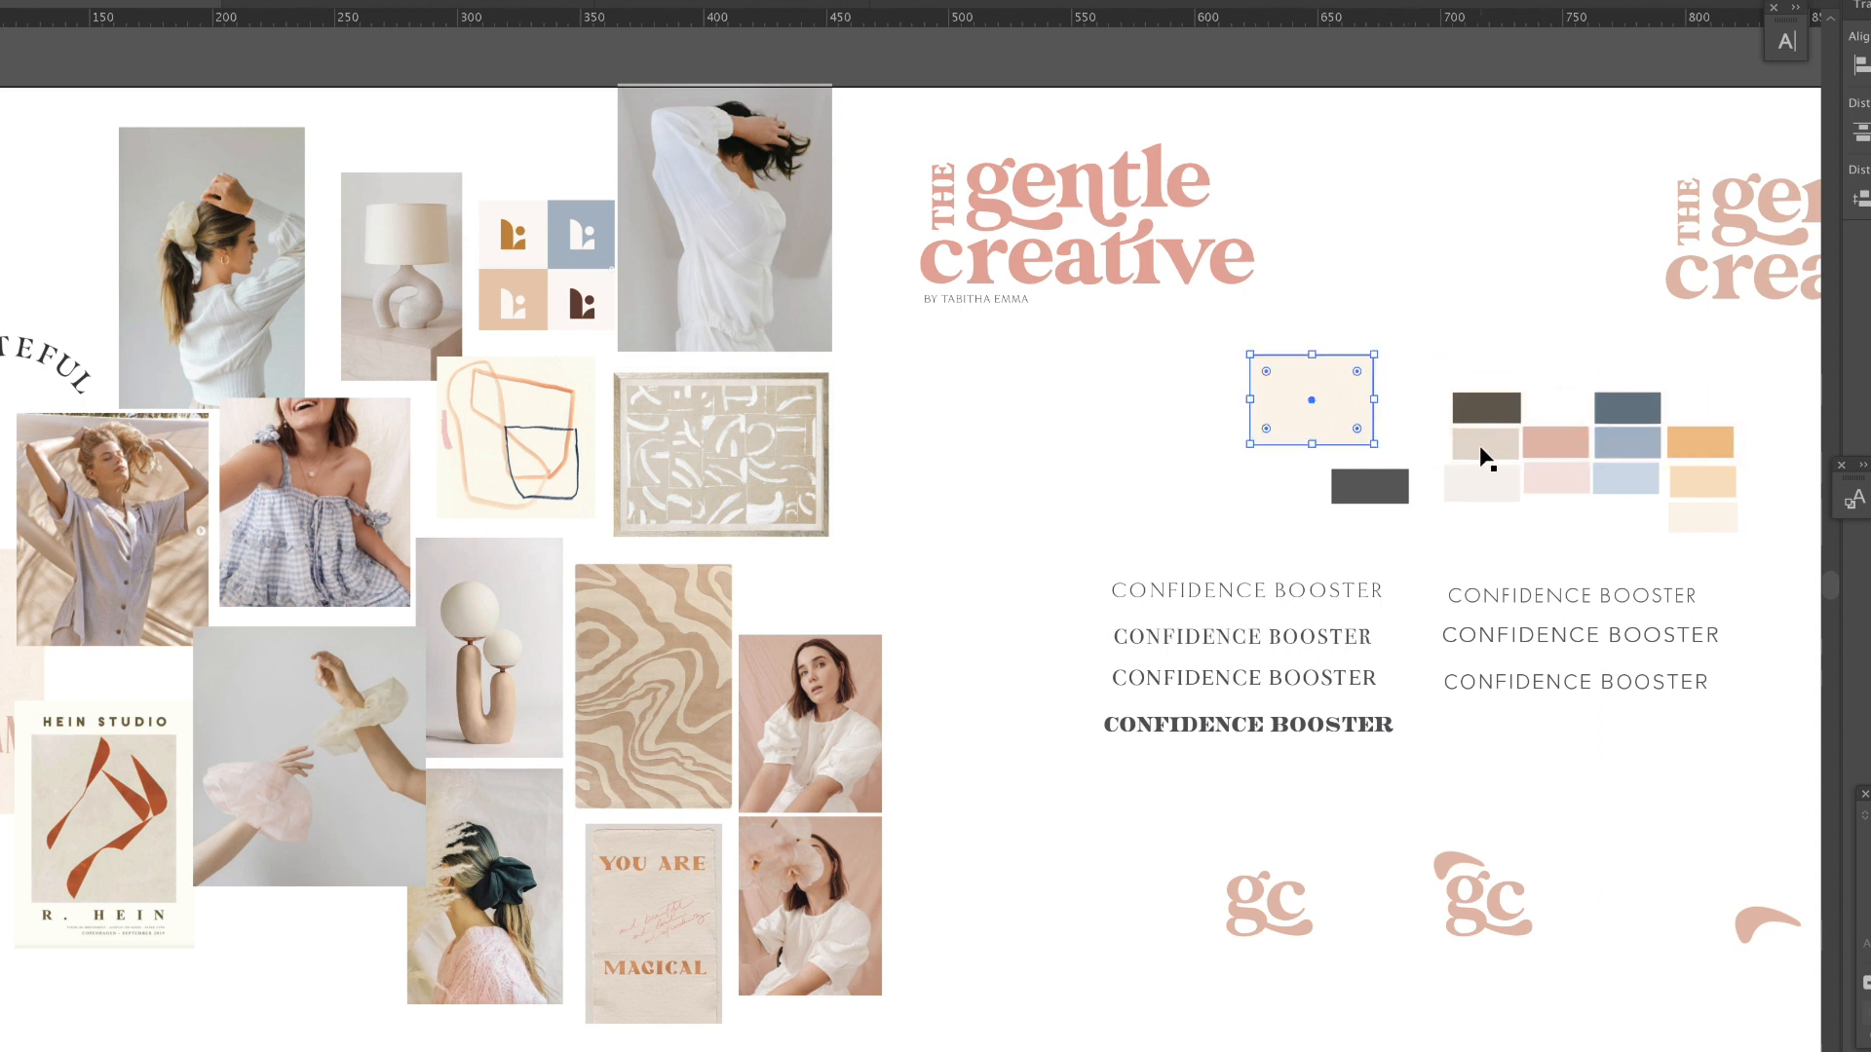
{"action": "left_click_drag", "start_coordinate": [1689, 454], "coordinate": [1699, 447]}
{"action": "left_click", "coordinate": [1624, 524]}
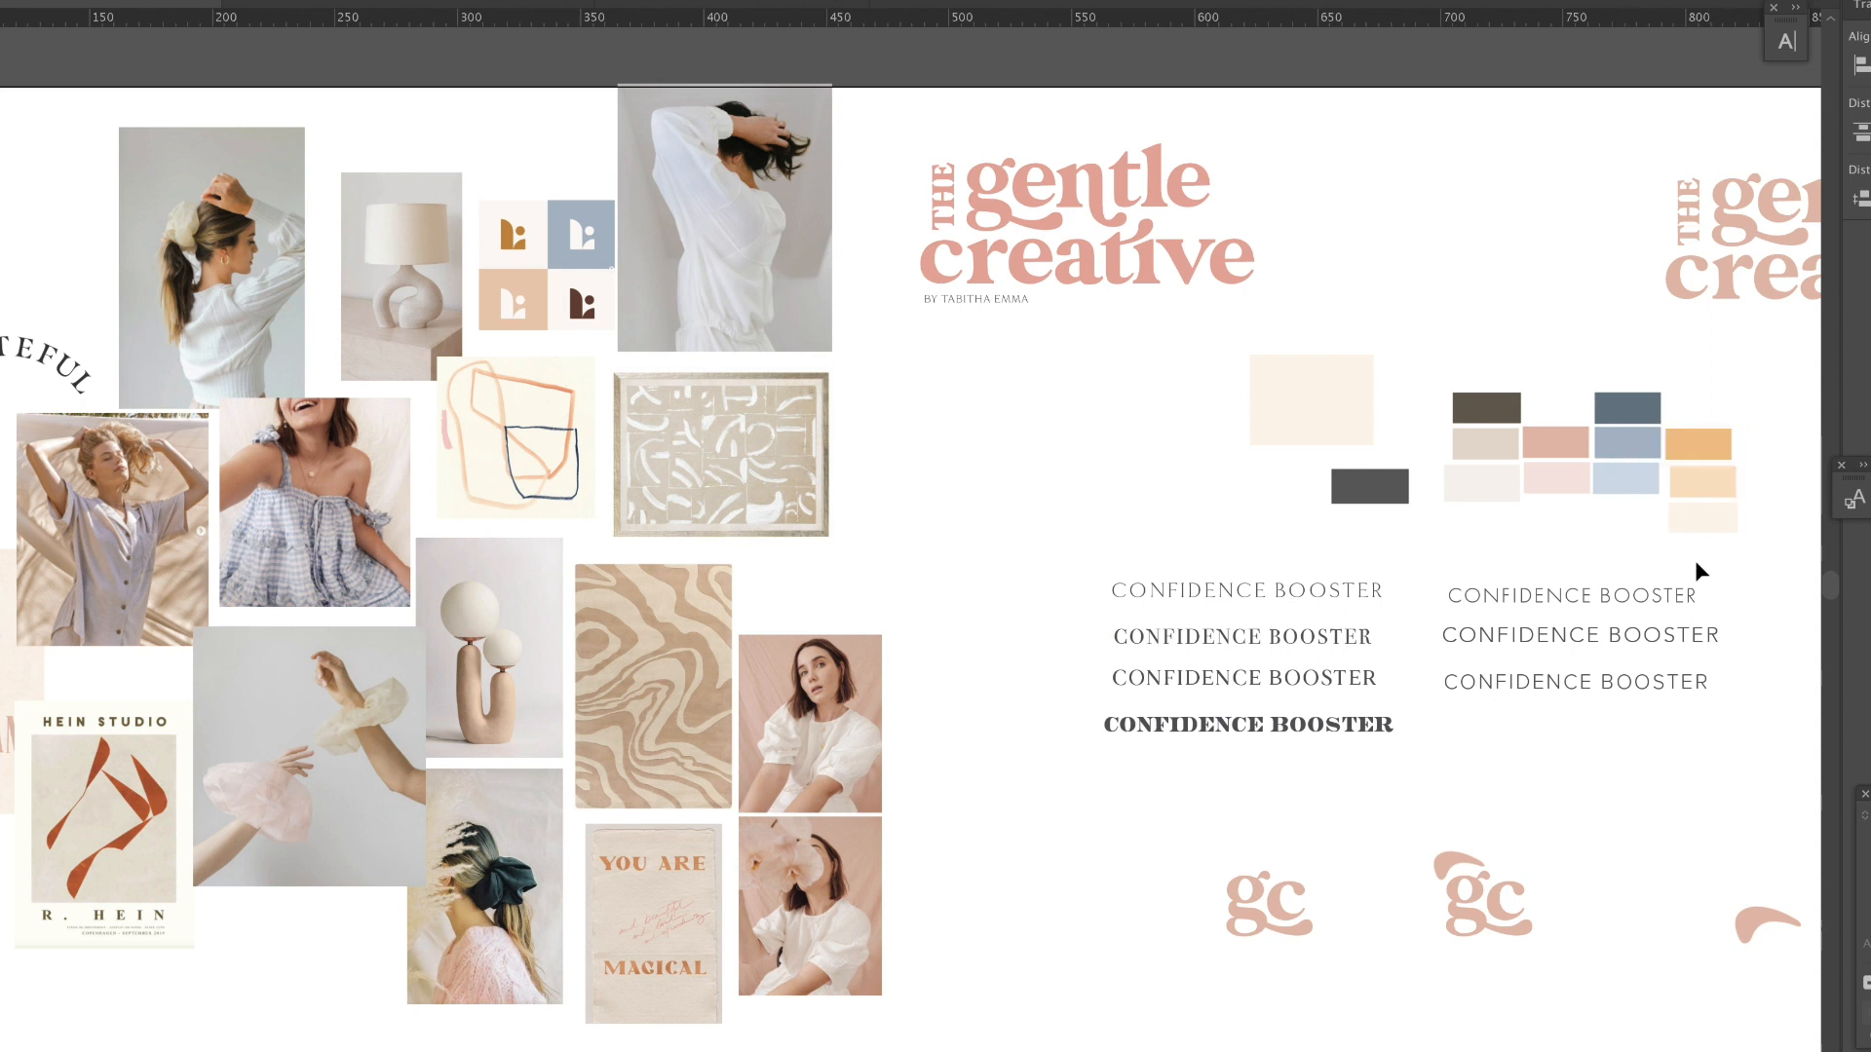
Step: Adjust the dark brown swatch above the beige one and bring the charcoal swatch closer to the palette
{"action": "left_click_drag", "start_coordinate": [1431, 425], "coordinate": [1707, 452]}
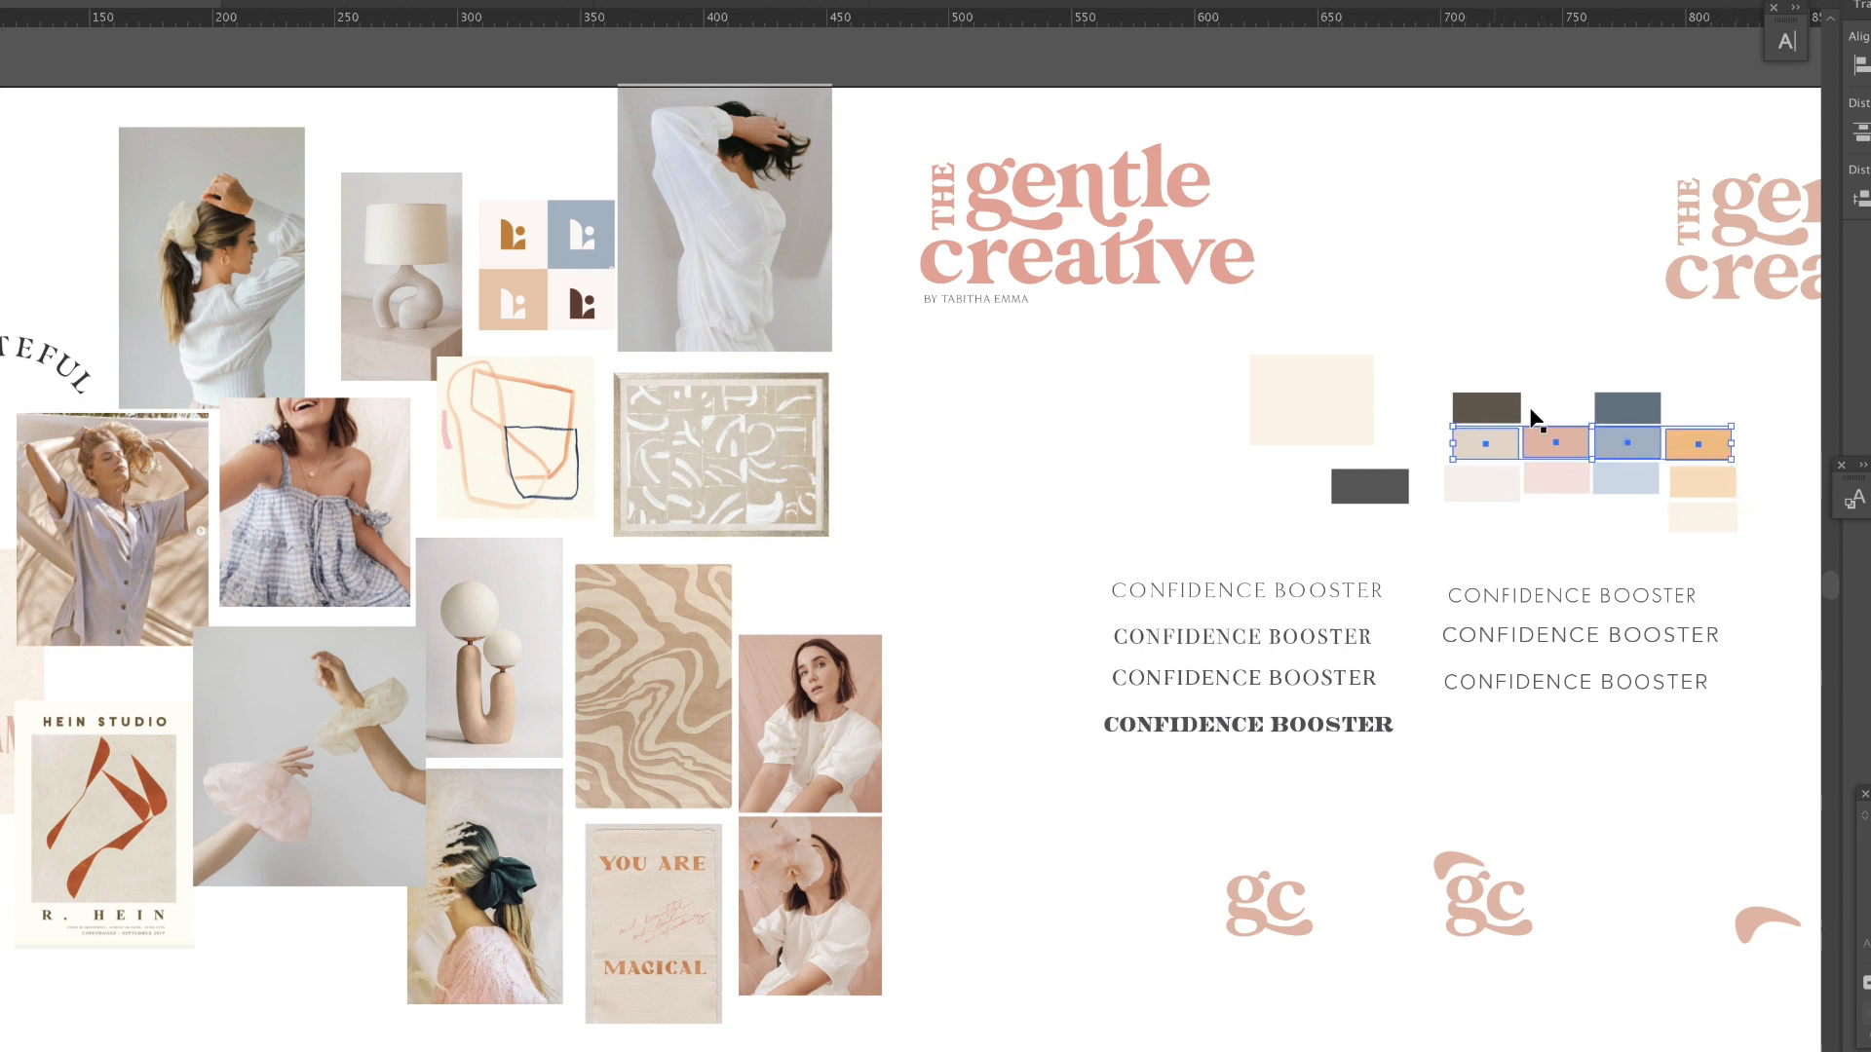
{"action": "left_click", "coordinate": [1567, 342]}
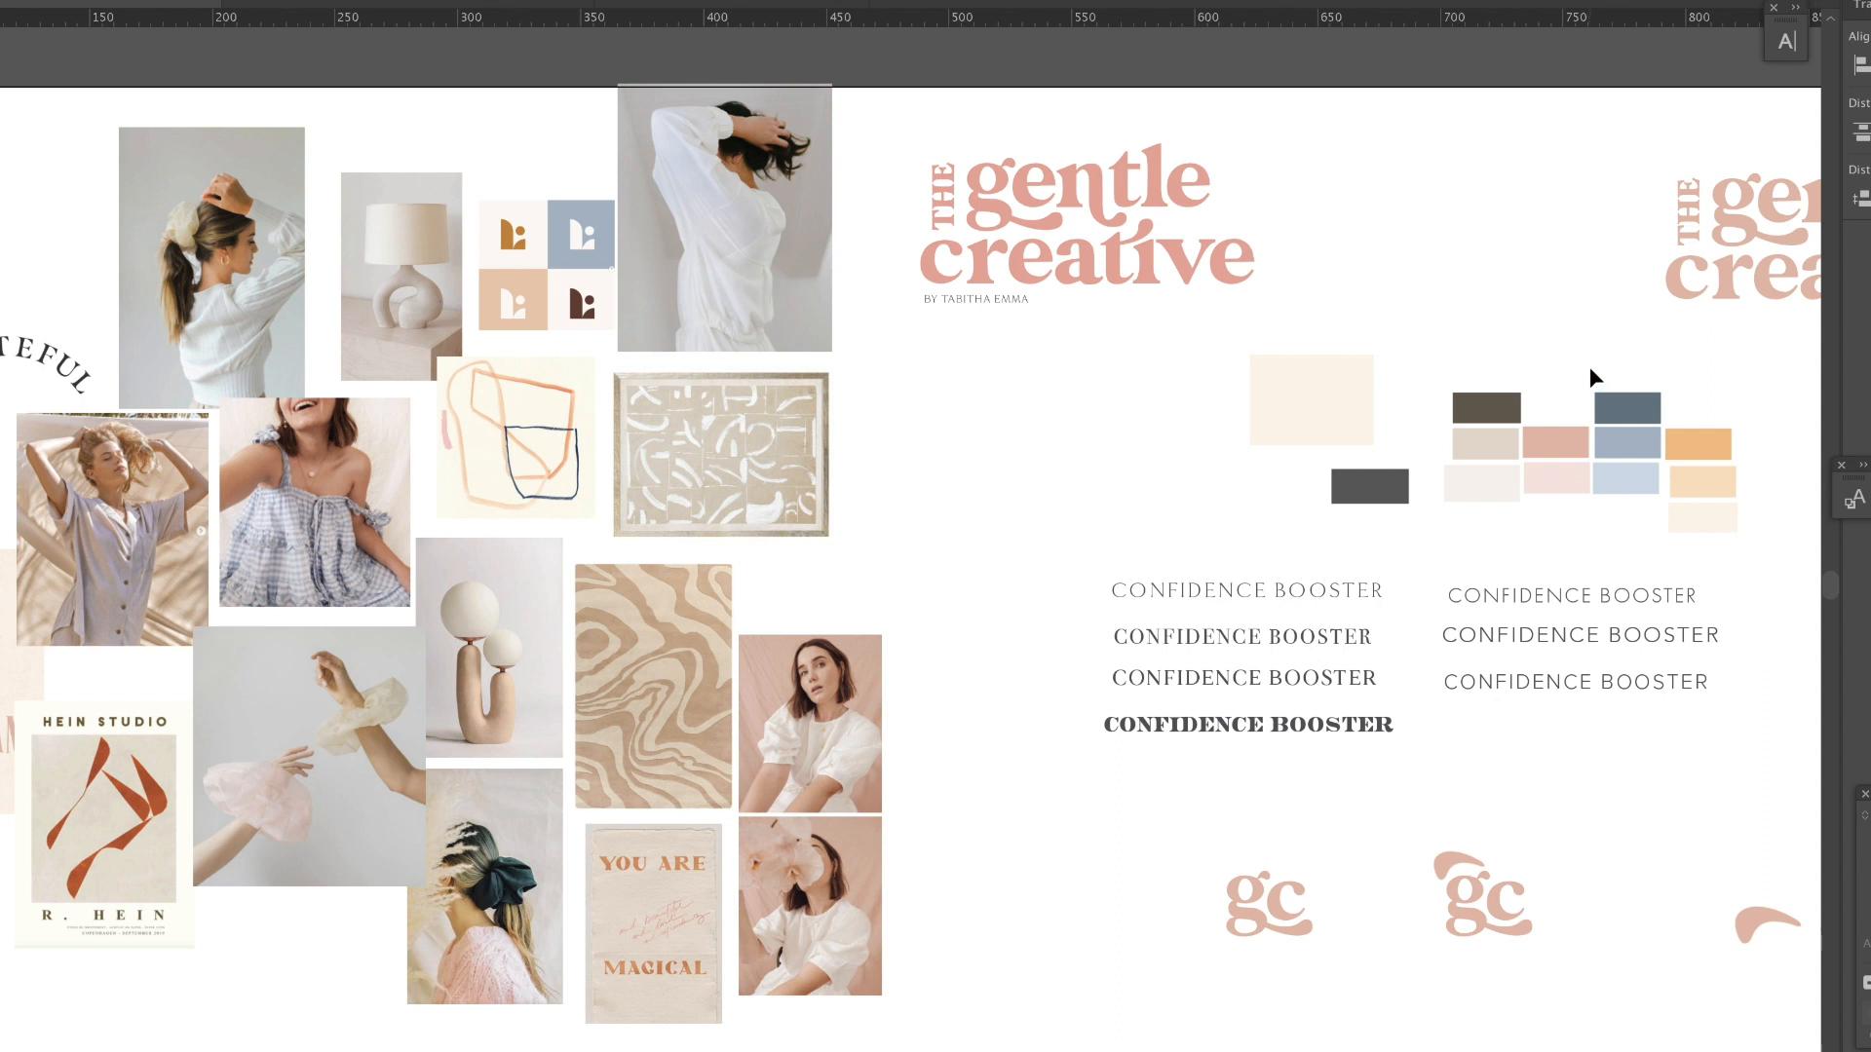
{"action": "left_click_drag", "start_coordinate": [1508, 405], "coordinate": [1504, 405]}
{"action": "left_click", "coordinate": [1542, 459]}
{"action": "mouse_move", "coordinate": [1372, 503]}
{"action": "left_mouse_down"}
{"action": "mouse_move", "coordinate": [1366, 523]}
{"action": "mouse_move", "coordinate": [1394, 497]}
{"action": "left_mouse_up"}
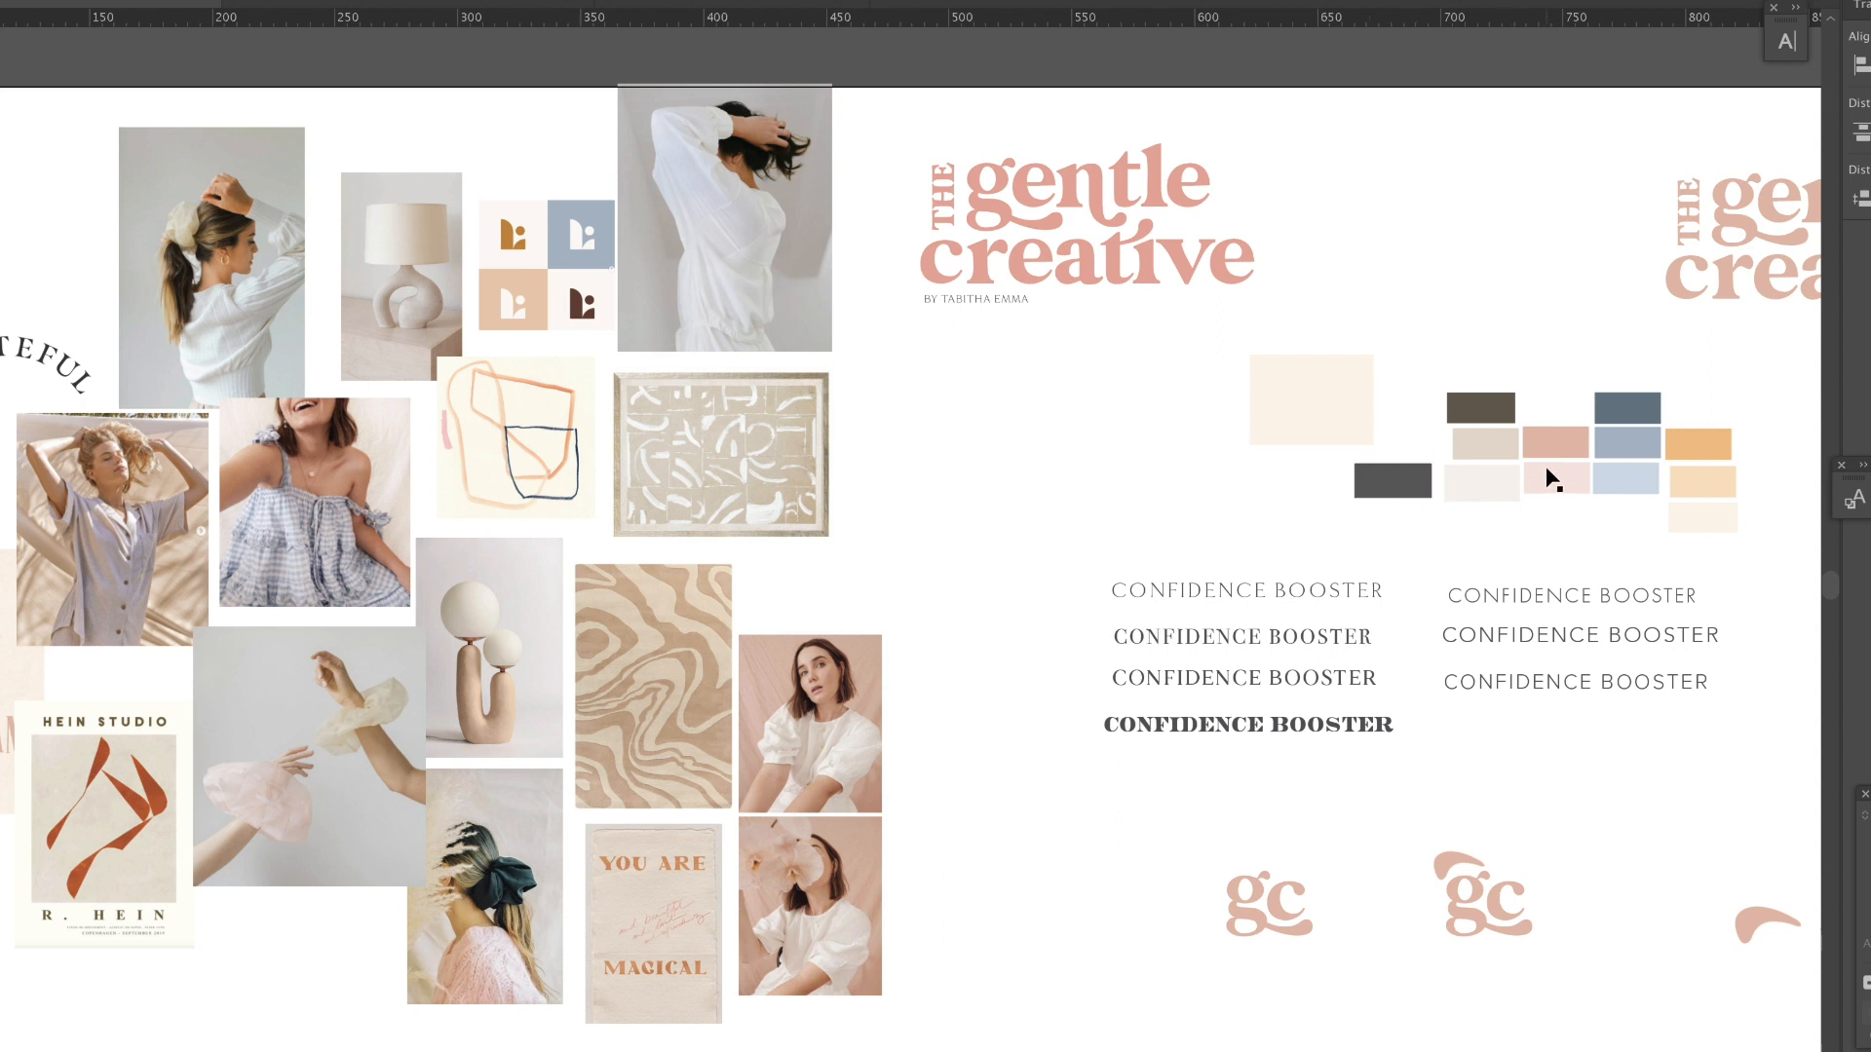
{"action": "left_click_drag", "start_coordinate": [1501, 414], "coordinate": [1506, 419]}
{"action": "mouse_move", "coordinate": [1409, 489]}
{"action": "left_mouse_down"}
{"action": "mouse_move", "coordinate": [1423, 451]}
{"action": "mouse_move", "coordinate": [1413, 495]}
{"action": "left_mouse_up"}
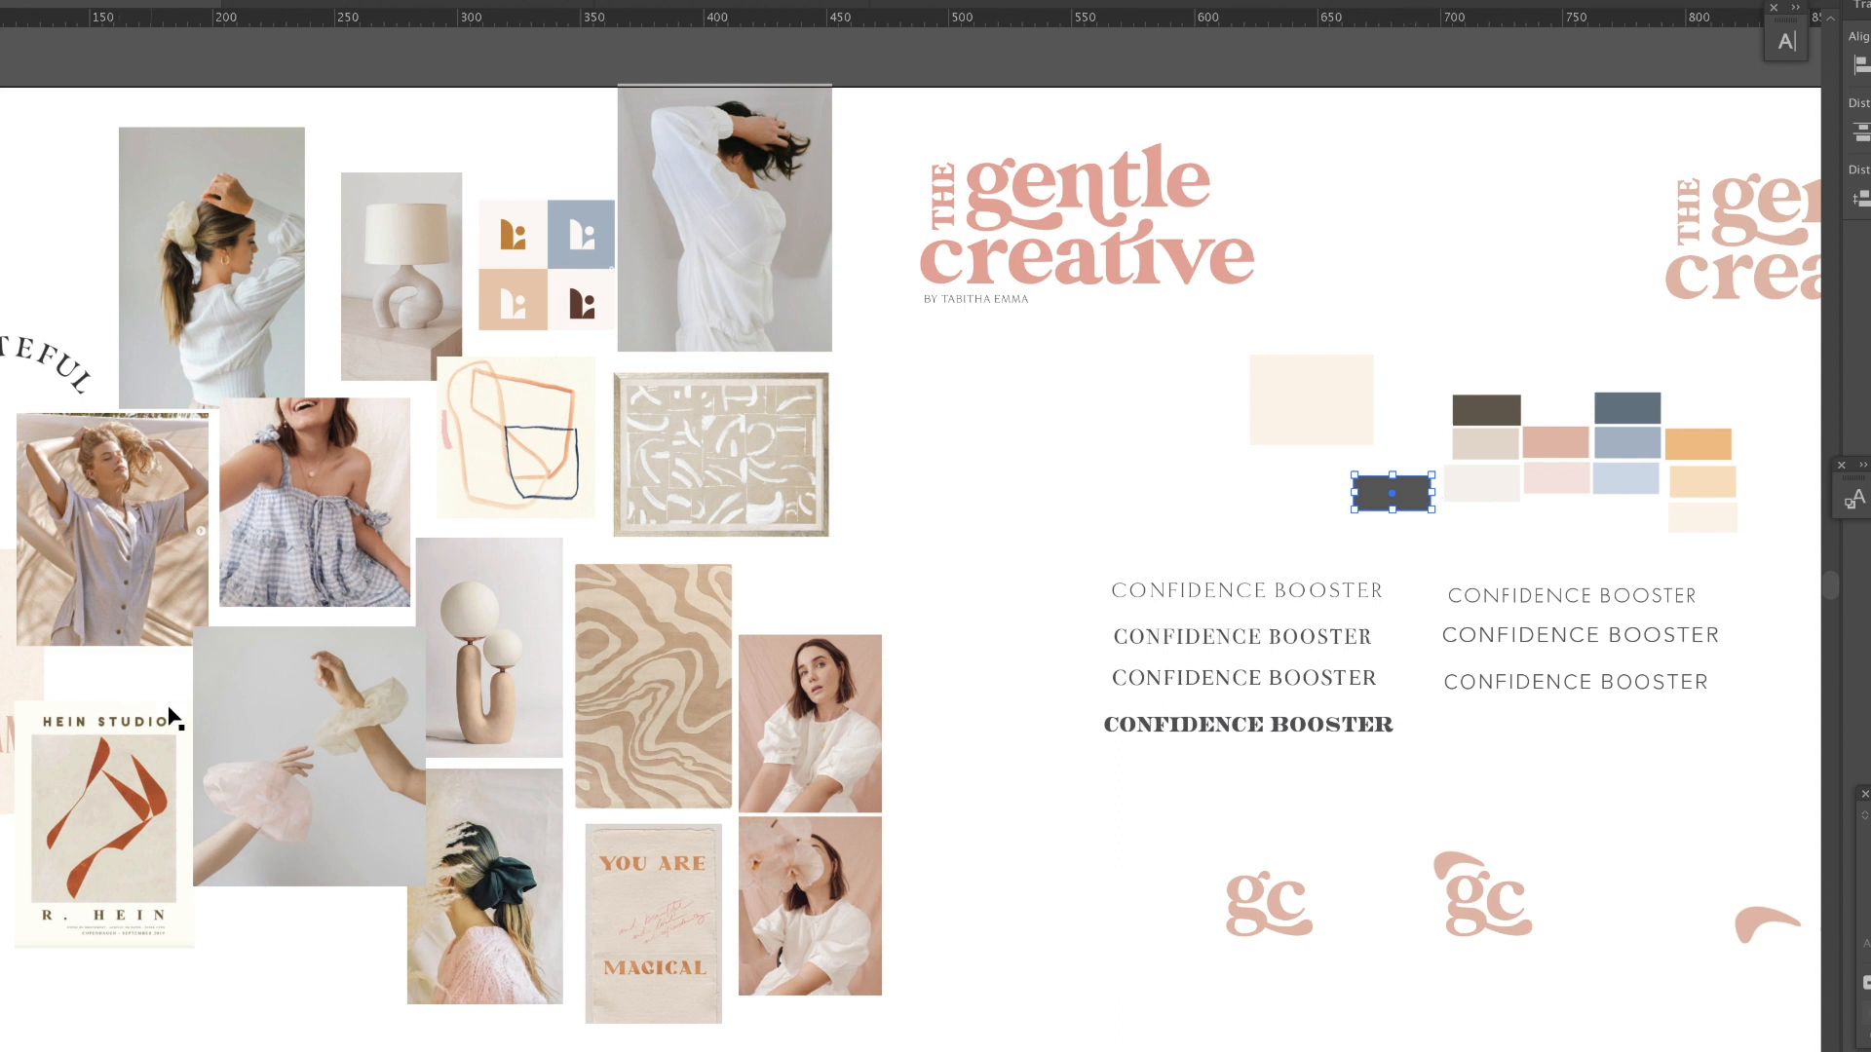
Step: Place the Hein Studio poster beside the colour swatches for comparison and return it to the mood board
{"action": "left_click_drag", "start_coordinate": [156, 836], "coordinate": [1219, 468]}
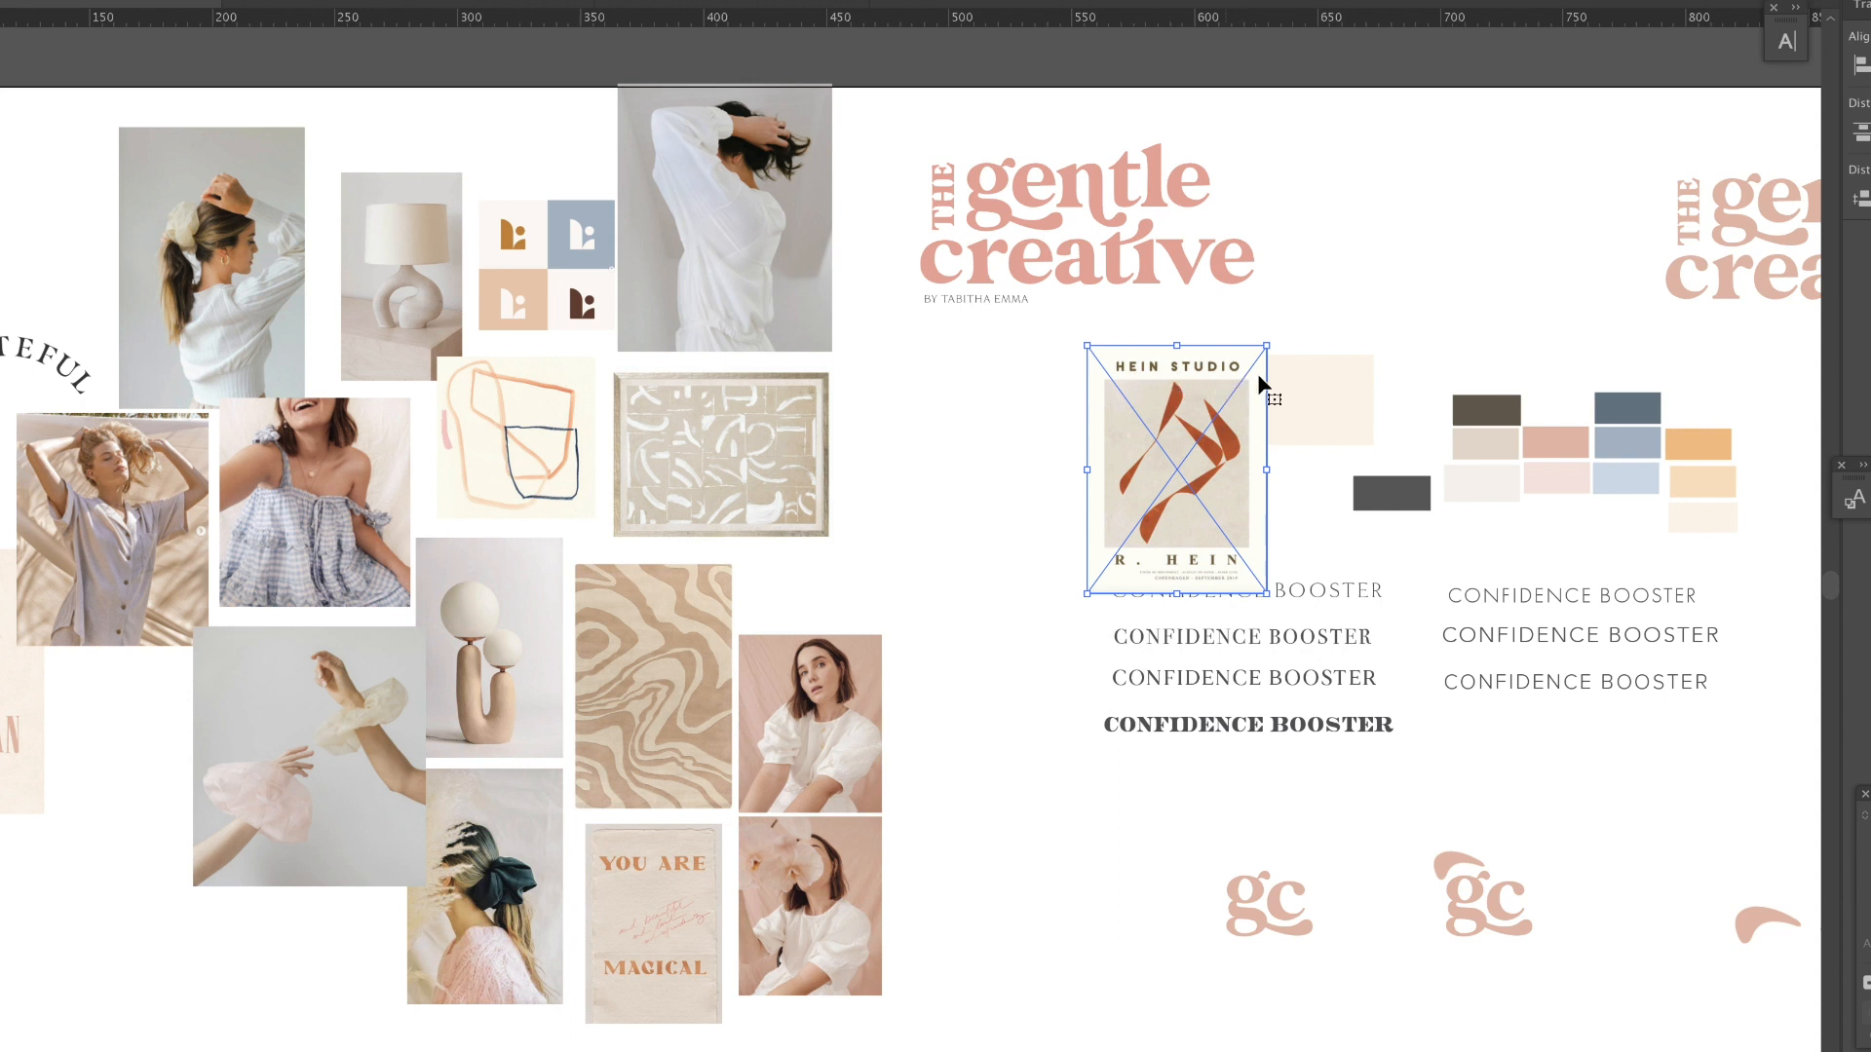
{"action": "mouse_move", "coordinate": [1497, 414]}
{"action": "left_mouse_down"}
{"action": "mouse_move", "coordinate": [1312, 385]}
{"action": "mouse_move", "coordinate": [1259, 341]}
{"action": "mouse_move", "coordinate": [1555, 421]}
{"action": "mouse_move", "coordinate": [1491, 414]}
{"action": "left_mouse_up"}
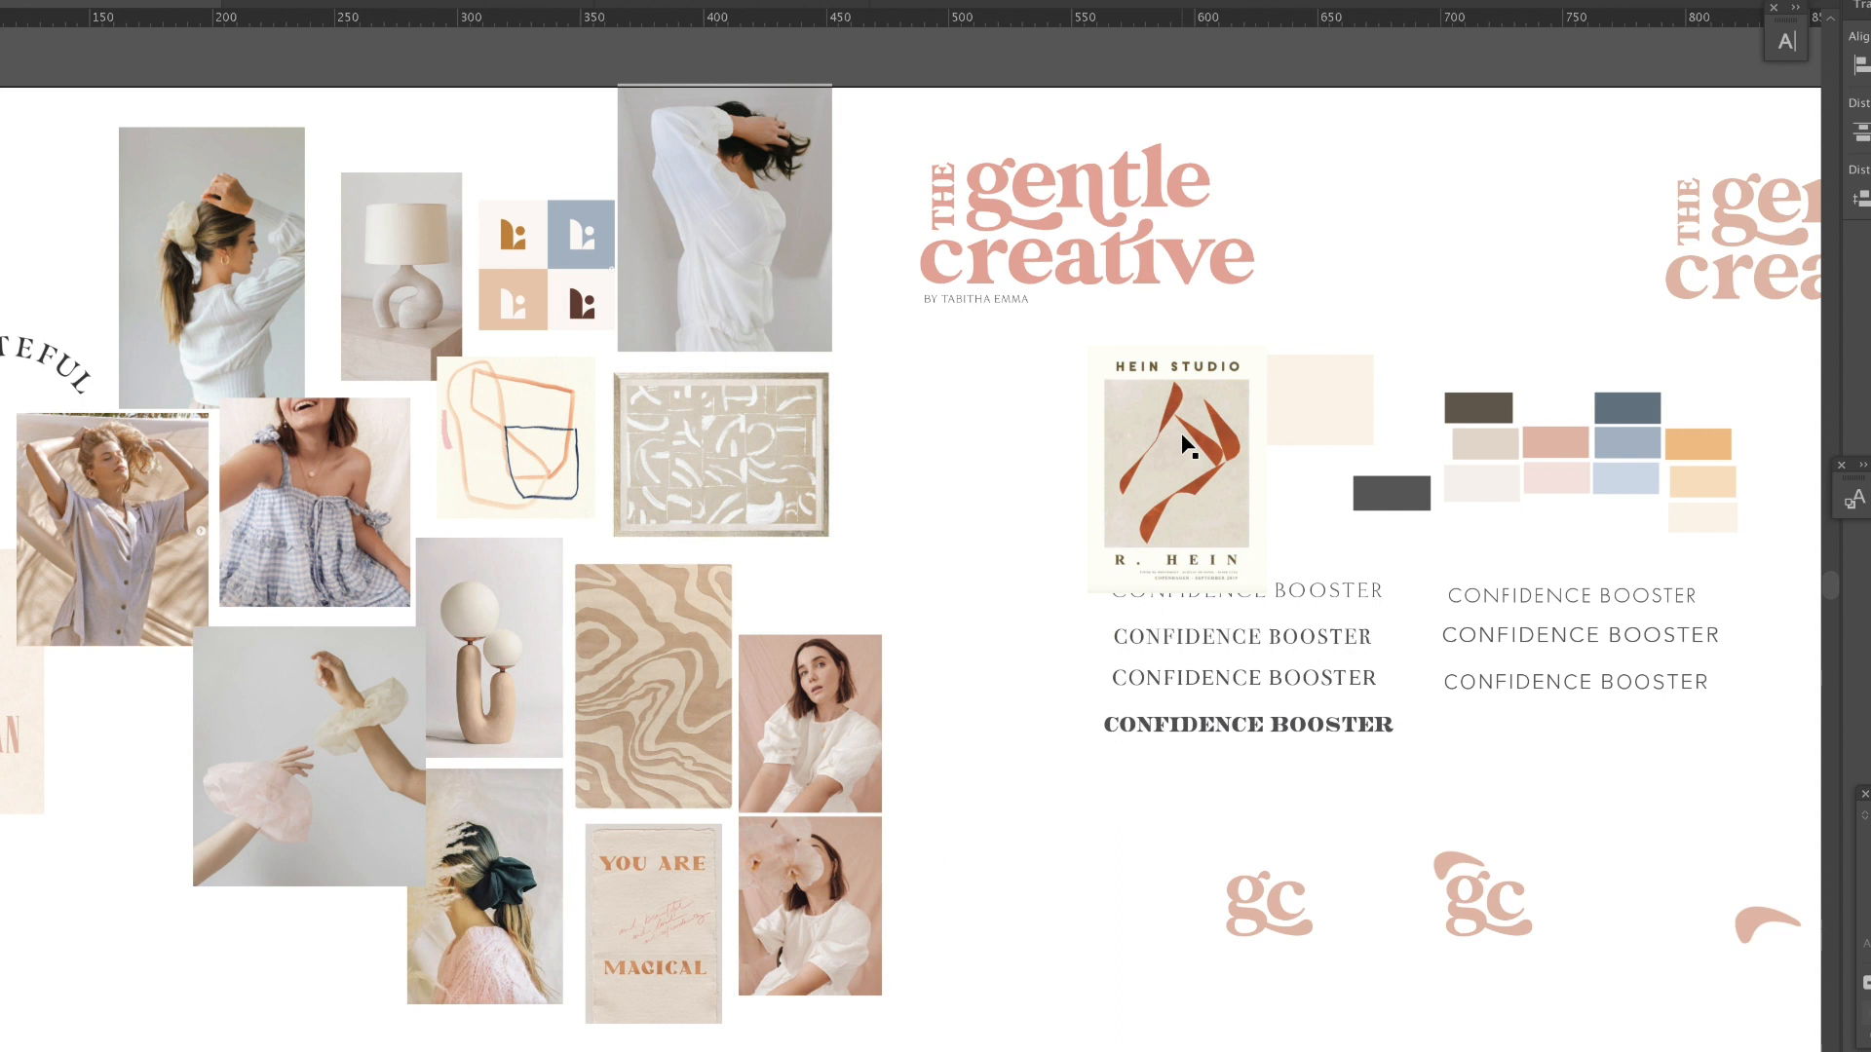
{"action": "left_click_drag", "start_coordinate": [1184, 446], "coordinate": [143, 772]}
{"action": "left_click", "coordinate": [1076, 477]}
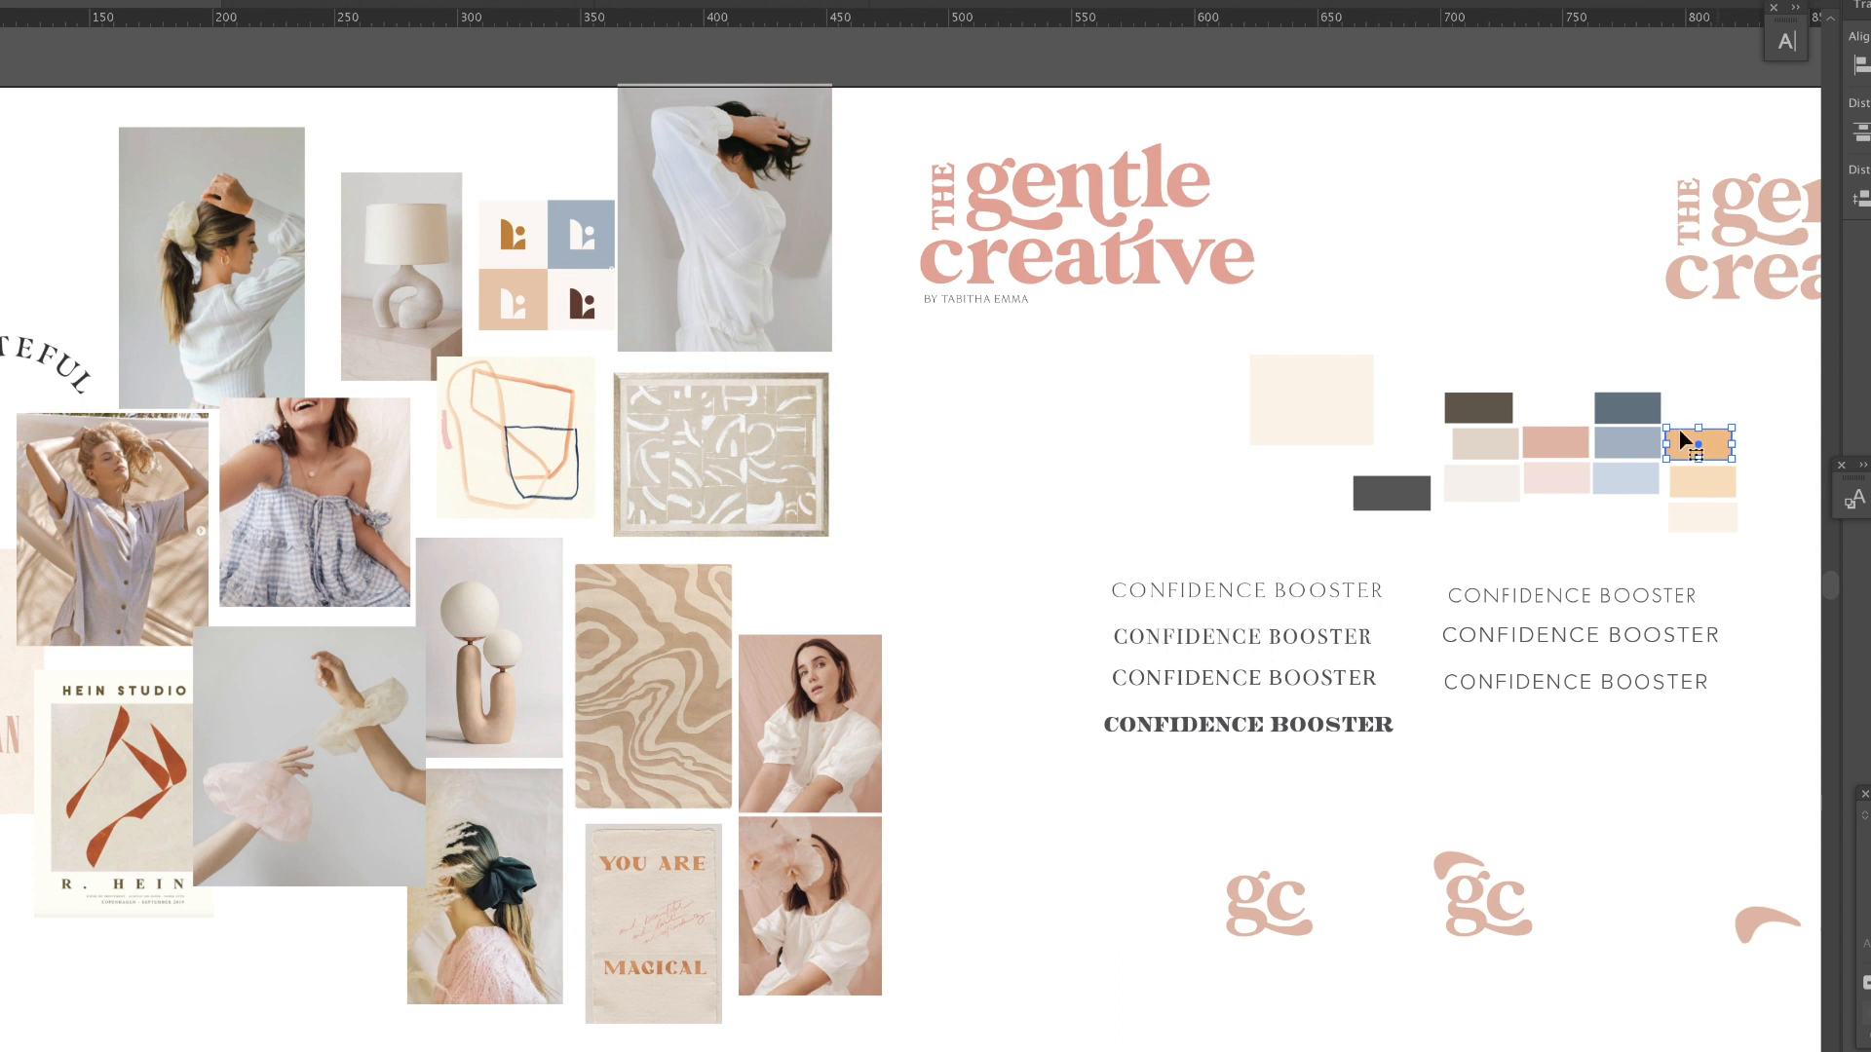
Step: Separate the dark brown swatch from the palette by moving it up and away from the beige one
{"action": "left_click", "coordinate": [1575, 536]}
{"action": "left_click", "coordinate": [1495, 542]}
{"action": "mouse_move", "coordinate": [1459, 416]}
{"action": "left_mouse_down"}
{"action": "mouse_move", "coordinate": [1421, 416]}
{"action": "mouse_move", "coordinate": [1393, 461]}
{"action": "mouse_move", "coordinate": [1459, 390]}
{"action": "mouse_move", "coordinate": [1465, 407]}
{"action": "left_mouse_up"}
Step: Enlarge the thin serif CONFIDENCE BOOSTER sample at the head of the serif font list
{"action": "scroll", "coordinate": [1132, 573], "scroll_direction": "right", "scroll_amount": 5}
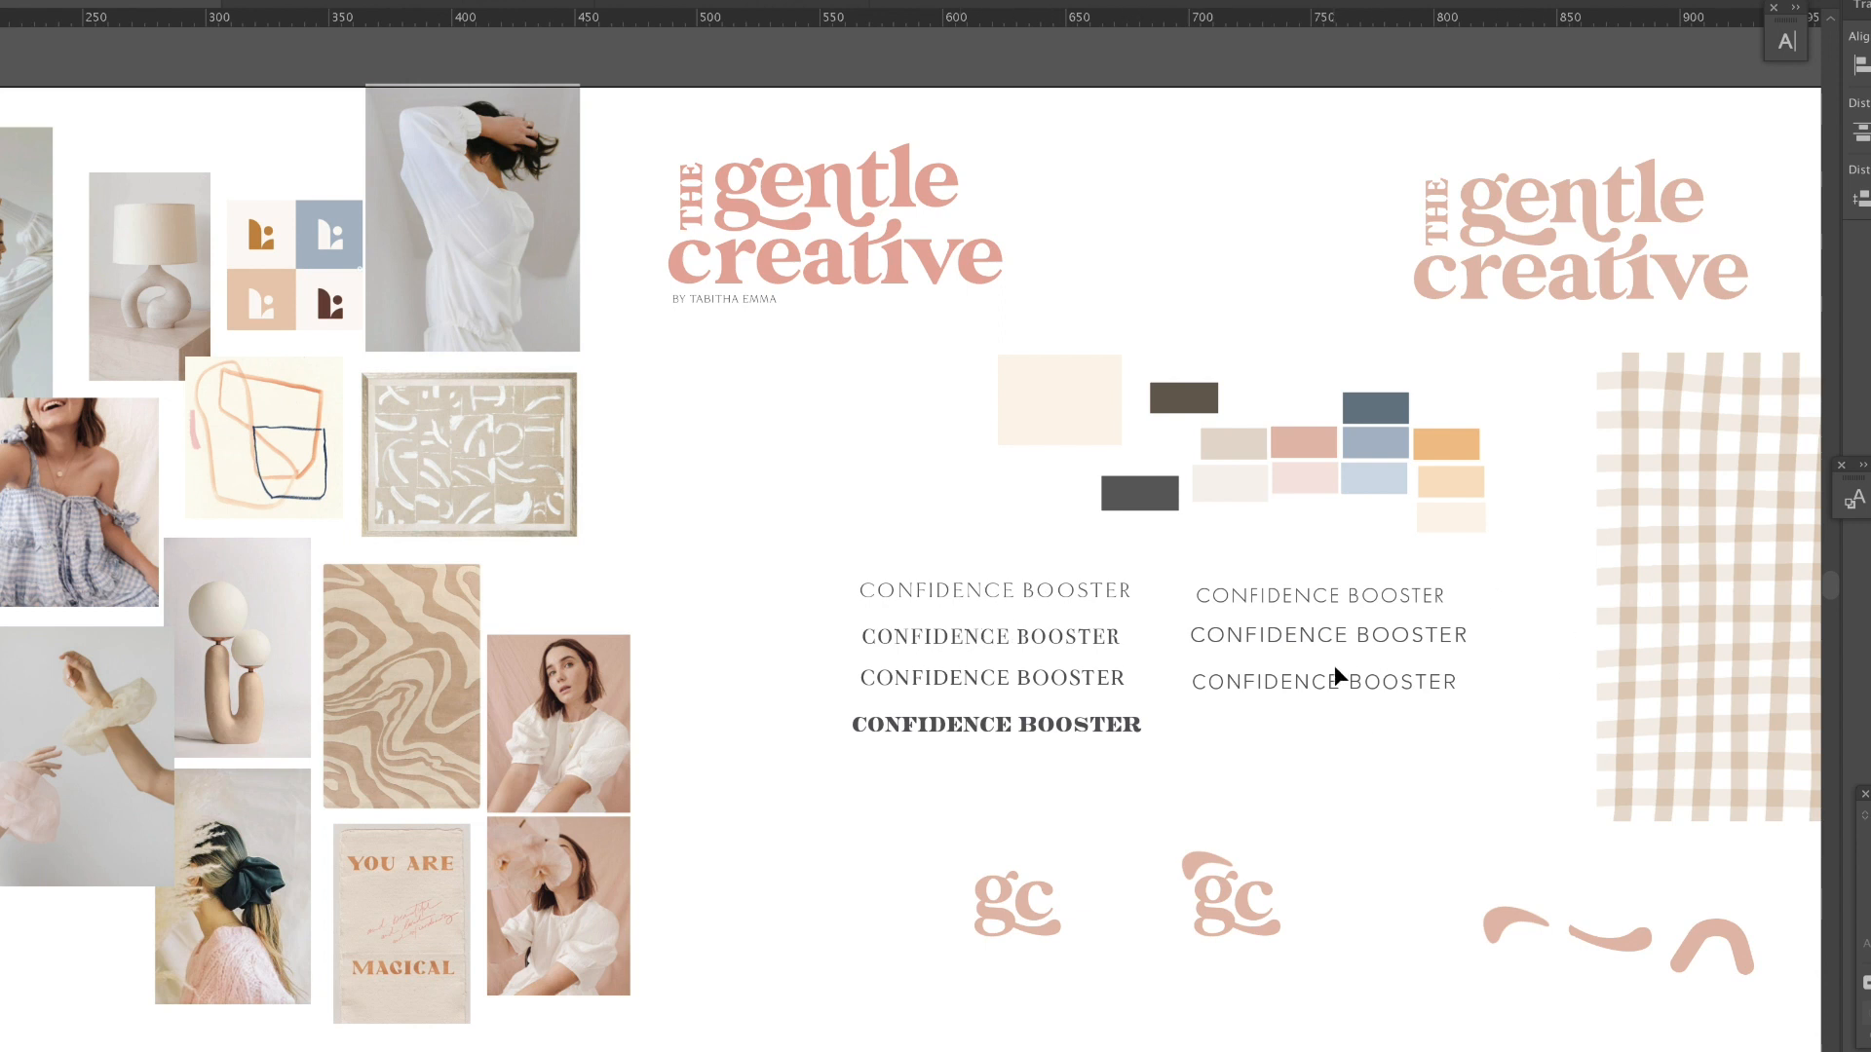
{"action": "left_click", "coordinate": [975, 592]}
{"action": "left_click", "coordinate": [904, 610]}
{"action": "left_click", "coordinate": [911, 594]}
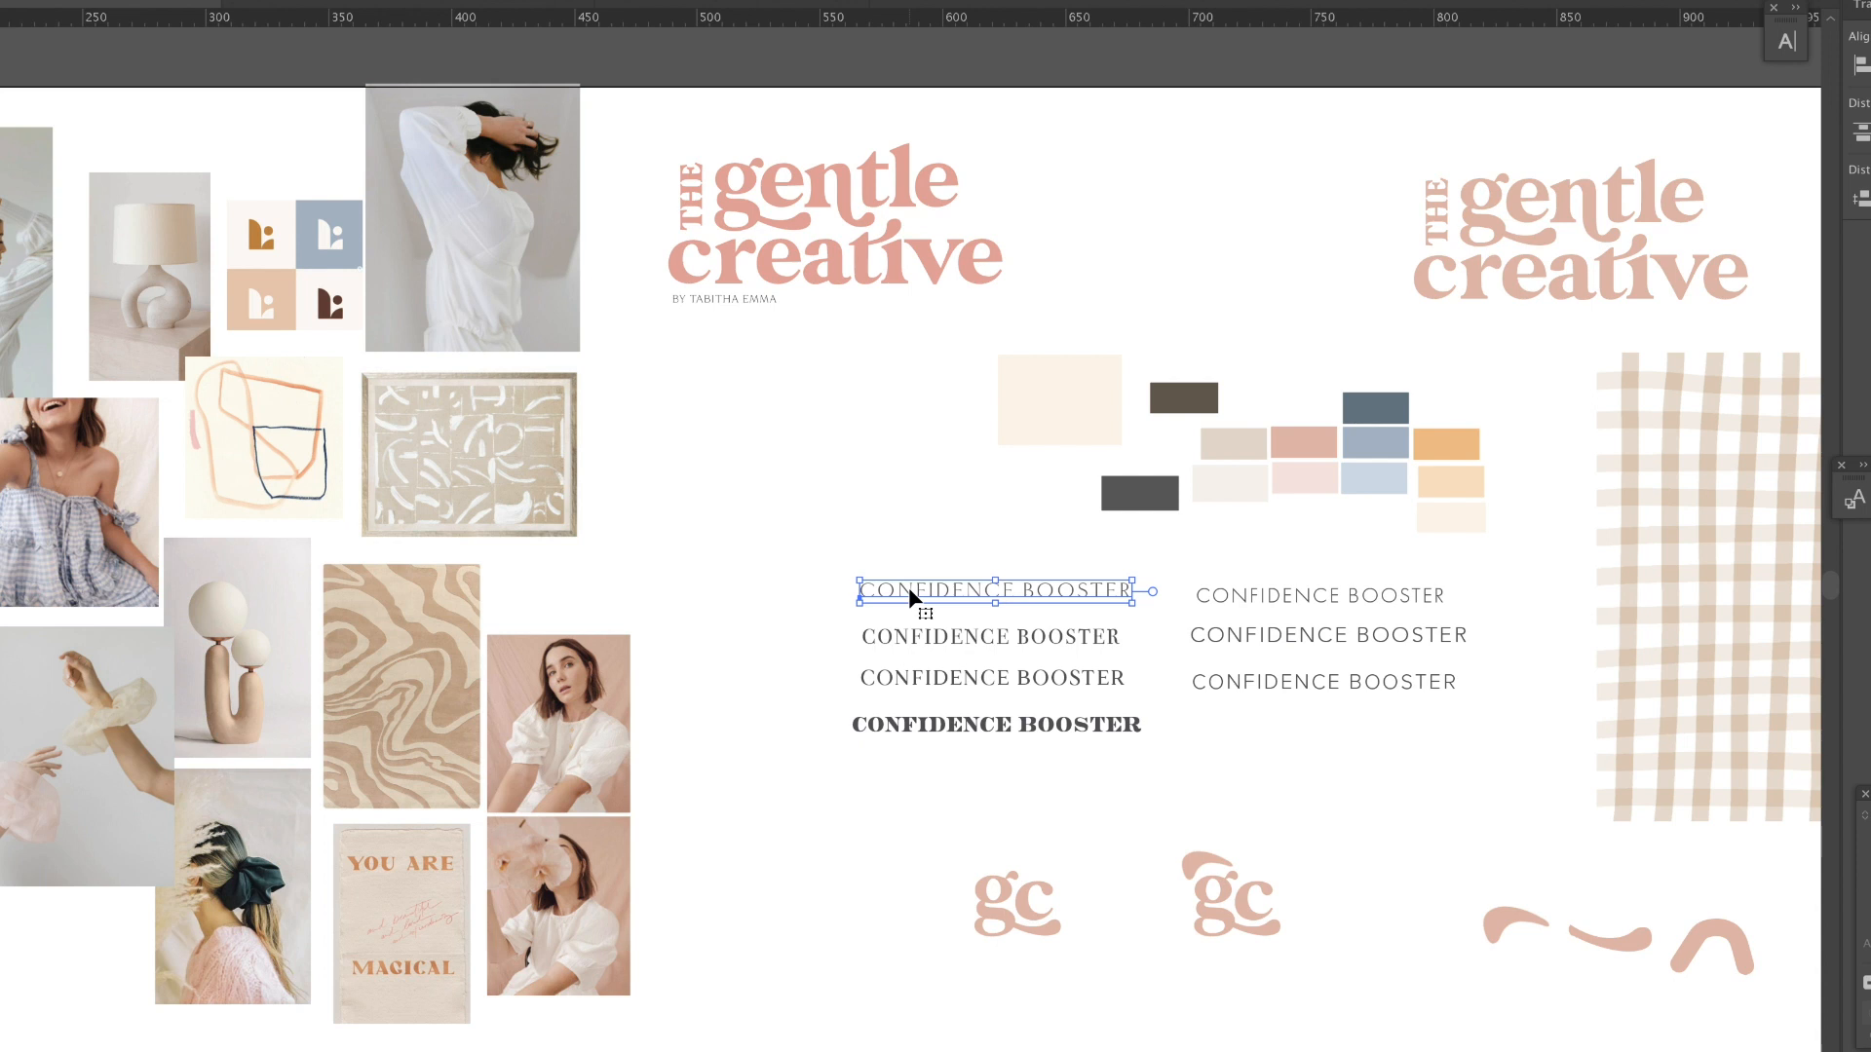
{"action": "left_click_drag", "start_coordinate": [864, 605], "coordinate": [756, 660]}
{"action": "left_click", "coordinate": [826, 570]}
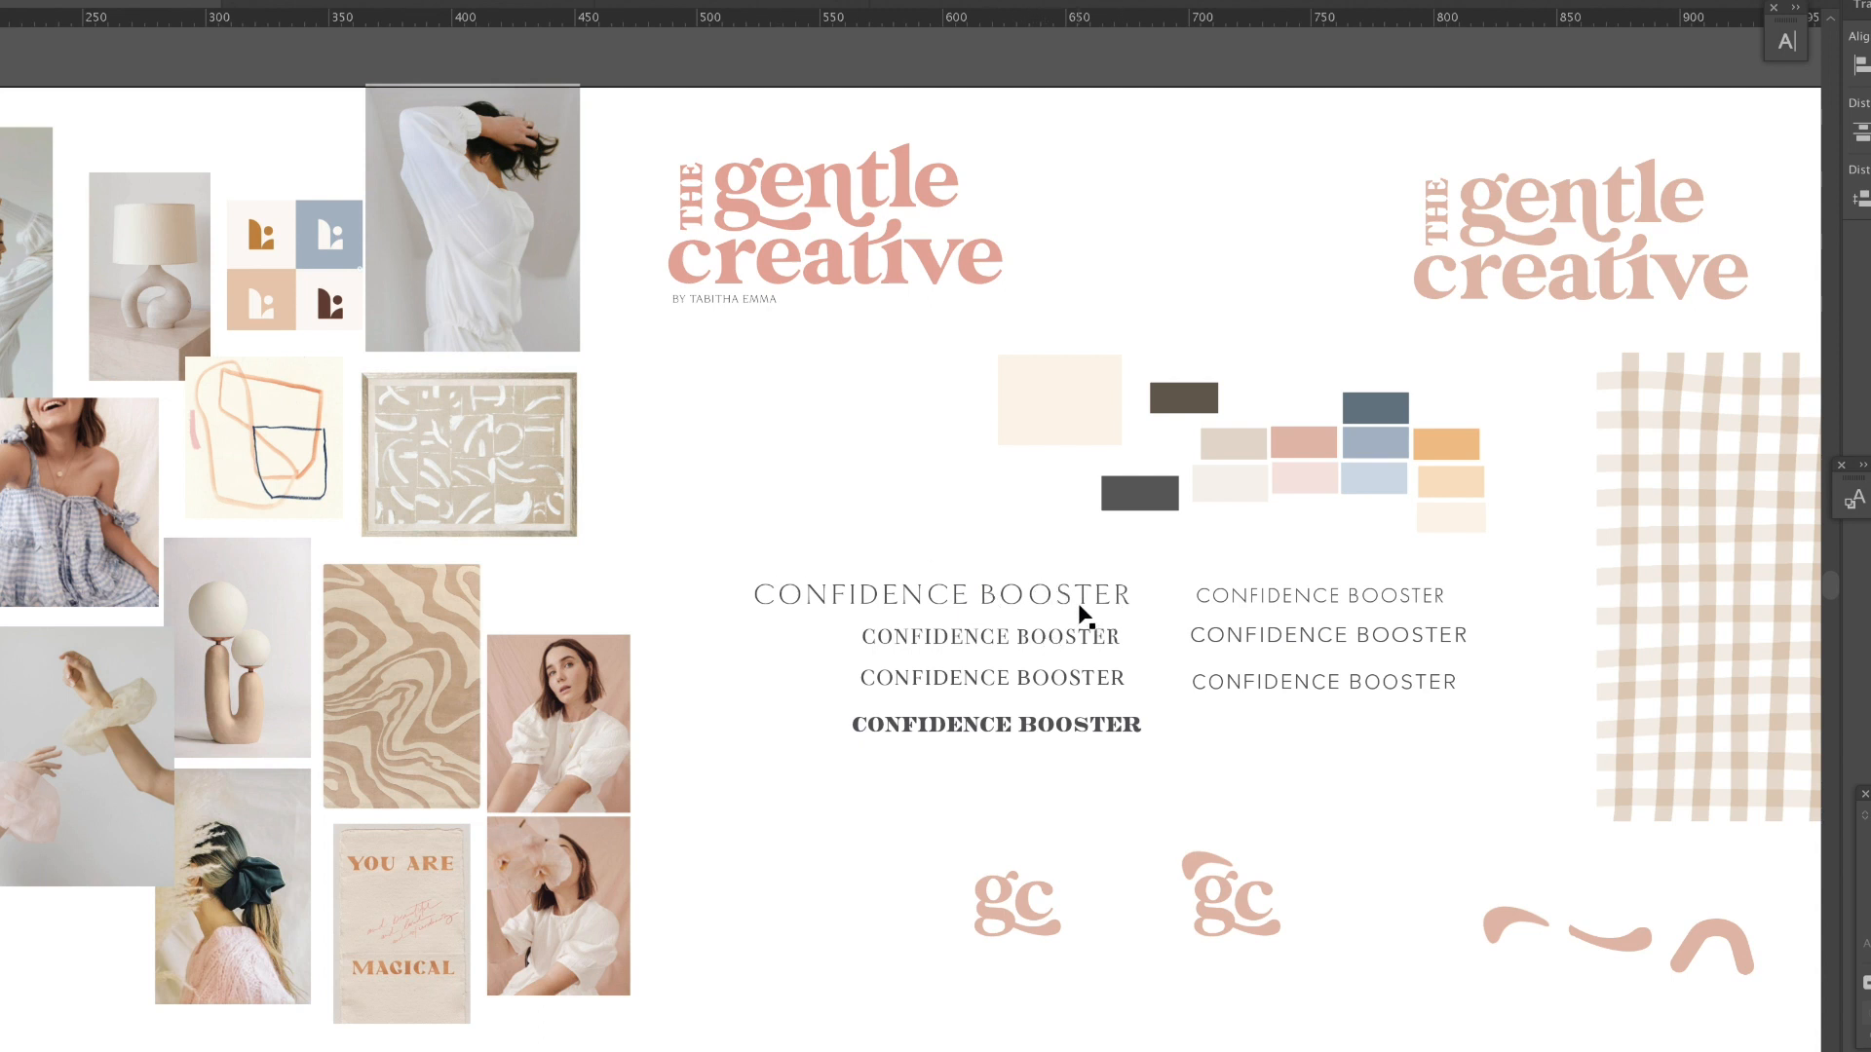
Step: Try the enlarged thin serif sample beneath the beige logo and return it to the font list
{"action": "left_click_drag", "start_coordinate": [1065, 606], "coordinate": [1752, 327]}
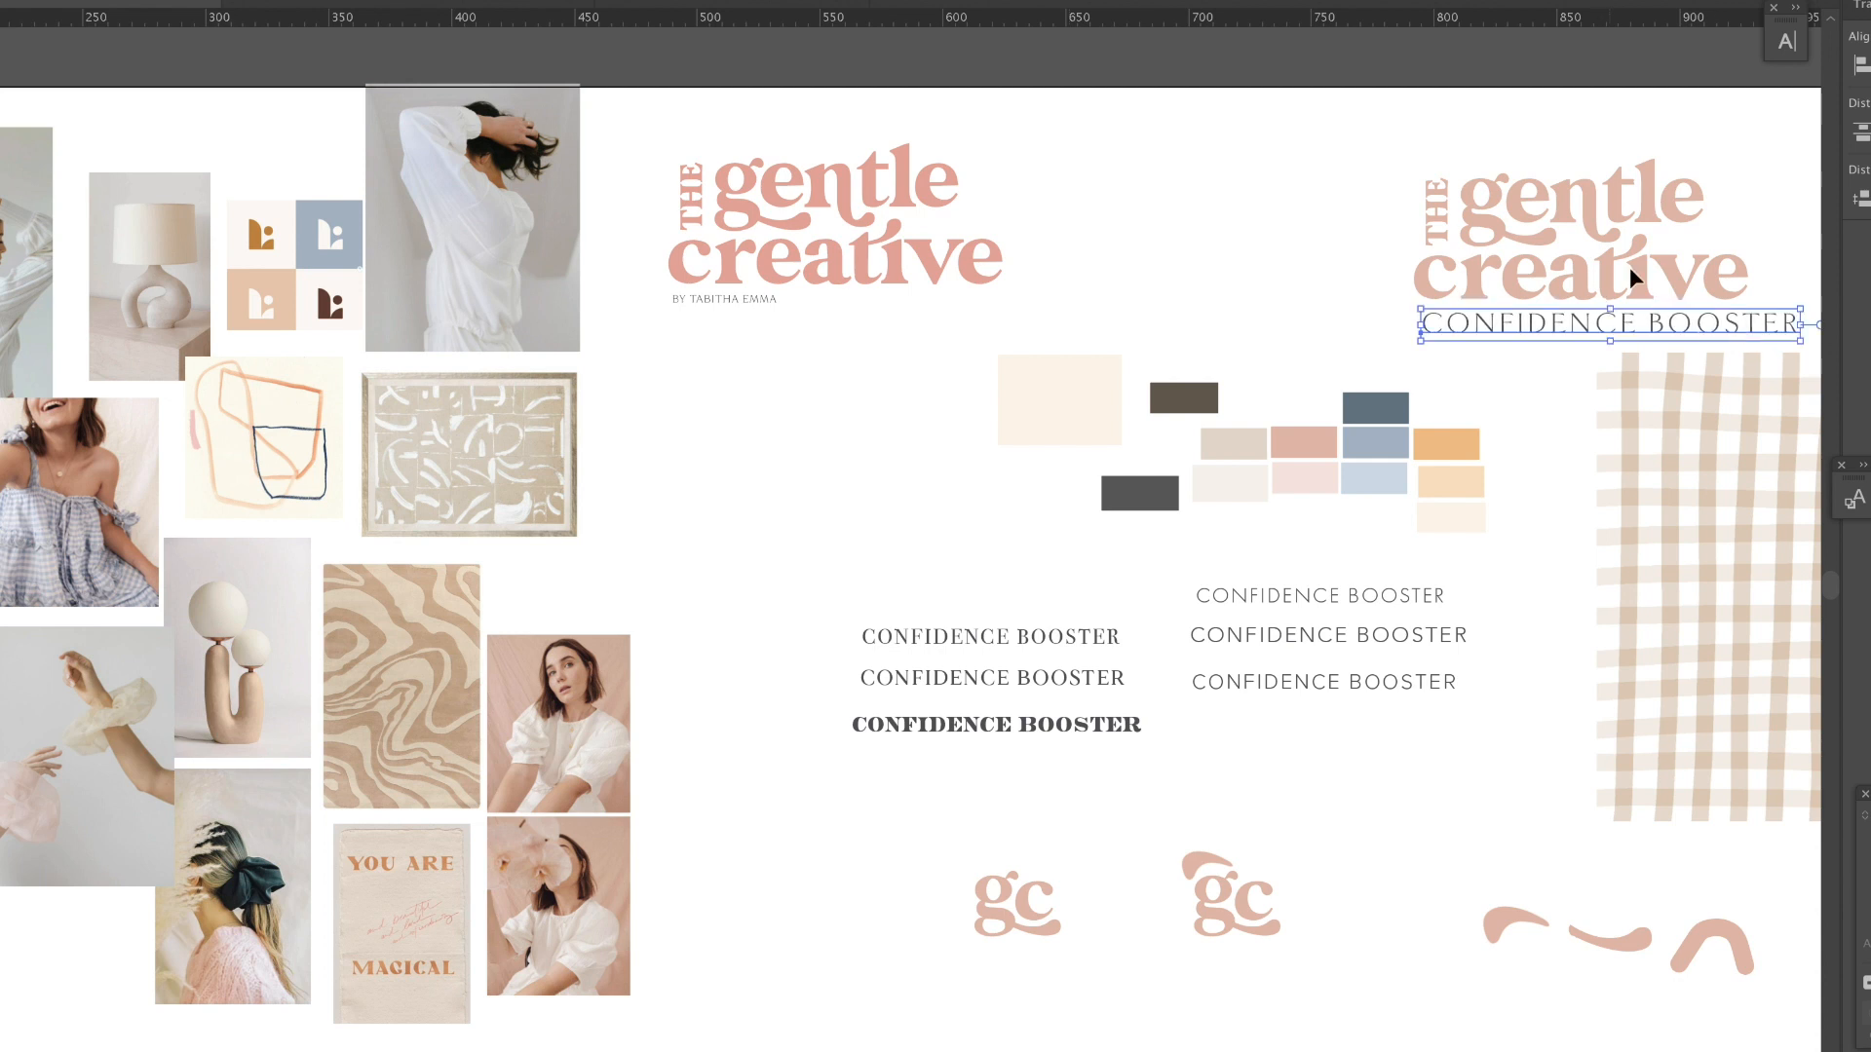
{"action": "left_click", "coordinate": [1547, 353]}
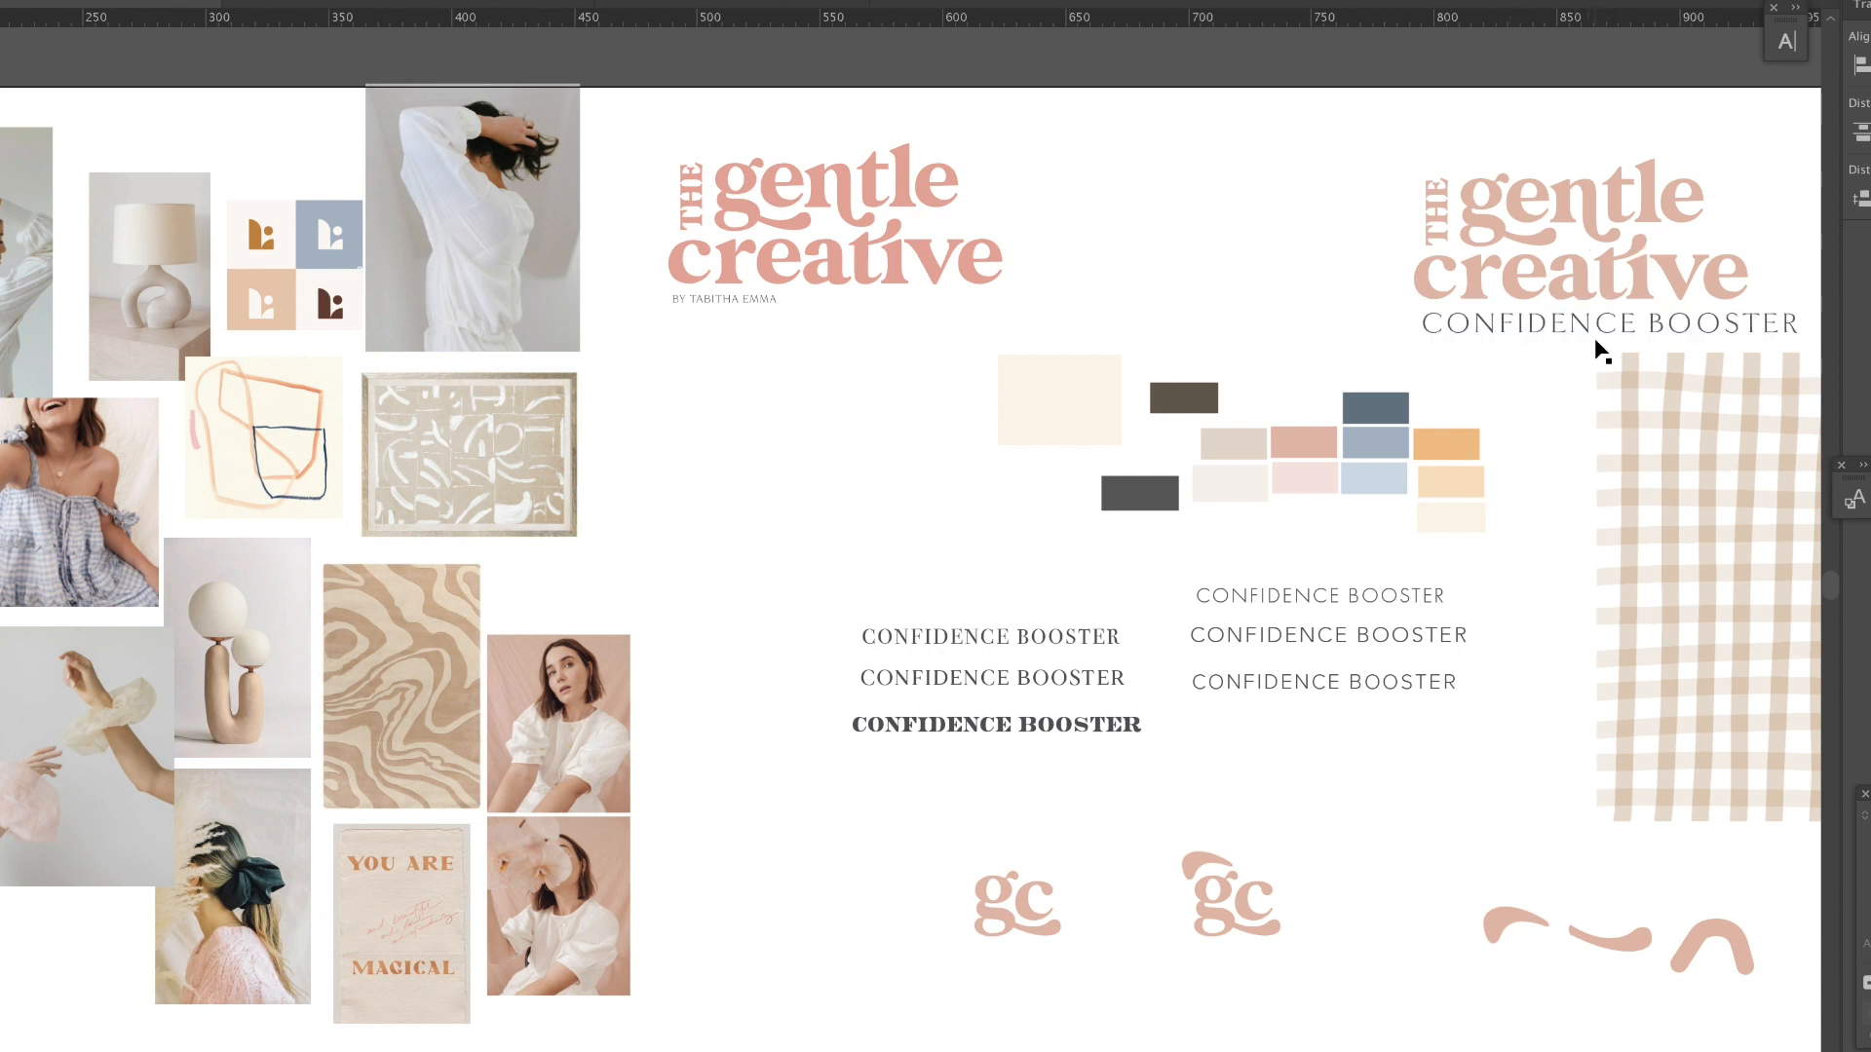
{"action": "left_click_drag", "start_coordinate": [1684, 325], "coordinate": [1682, 326]}
{"action": "left_click", "coordinate": [1682, 326]}
Step: Try the second and third serif samples in turn beneath the beige logo, returning the second to the list
{"action": "left_click_drag", "start_coordinate": [1712, 329], "coordinate": [1453, 355]}
{"action": "left_click", "coordinate": [962, 534]}
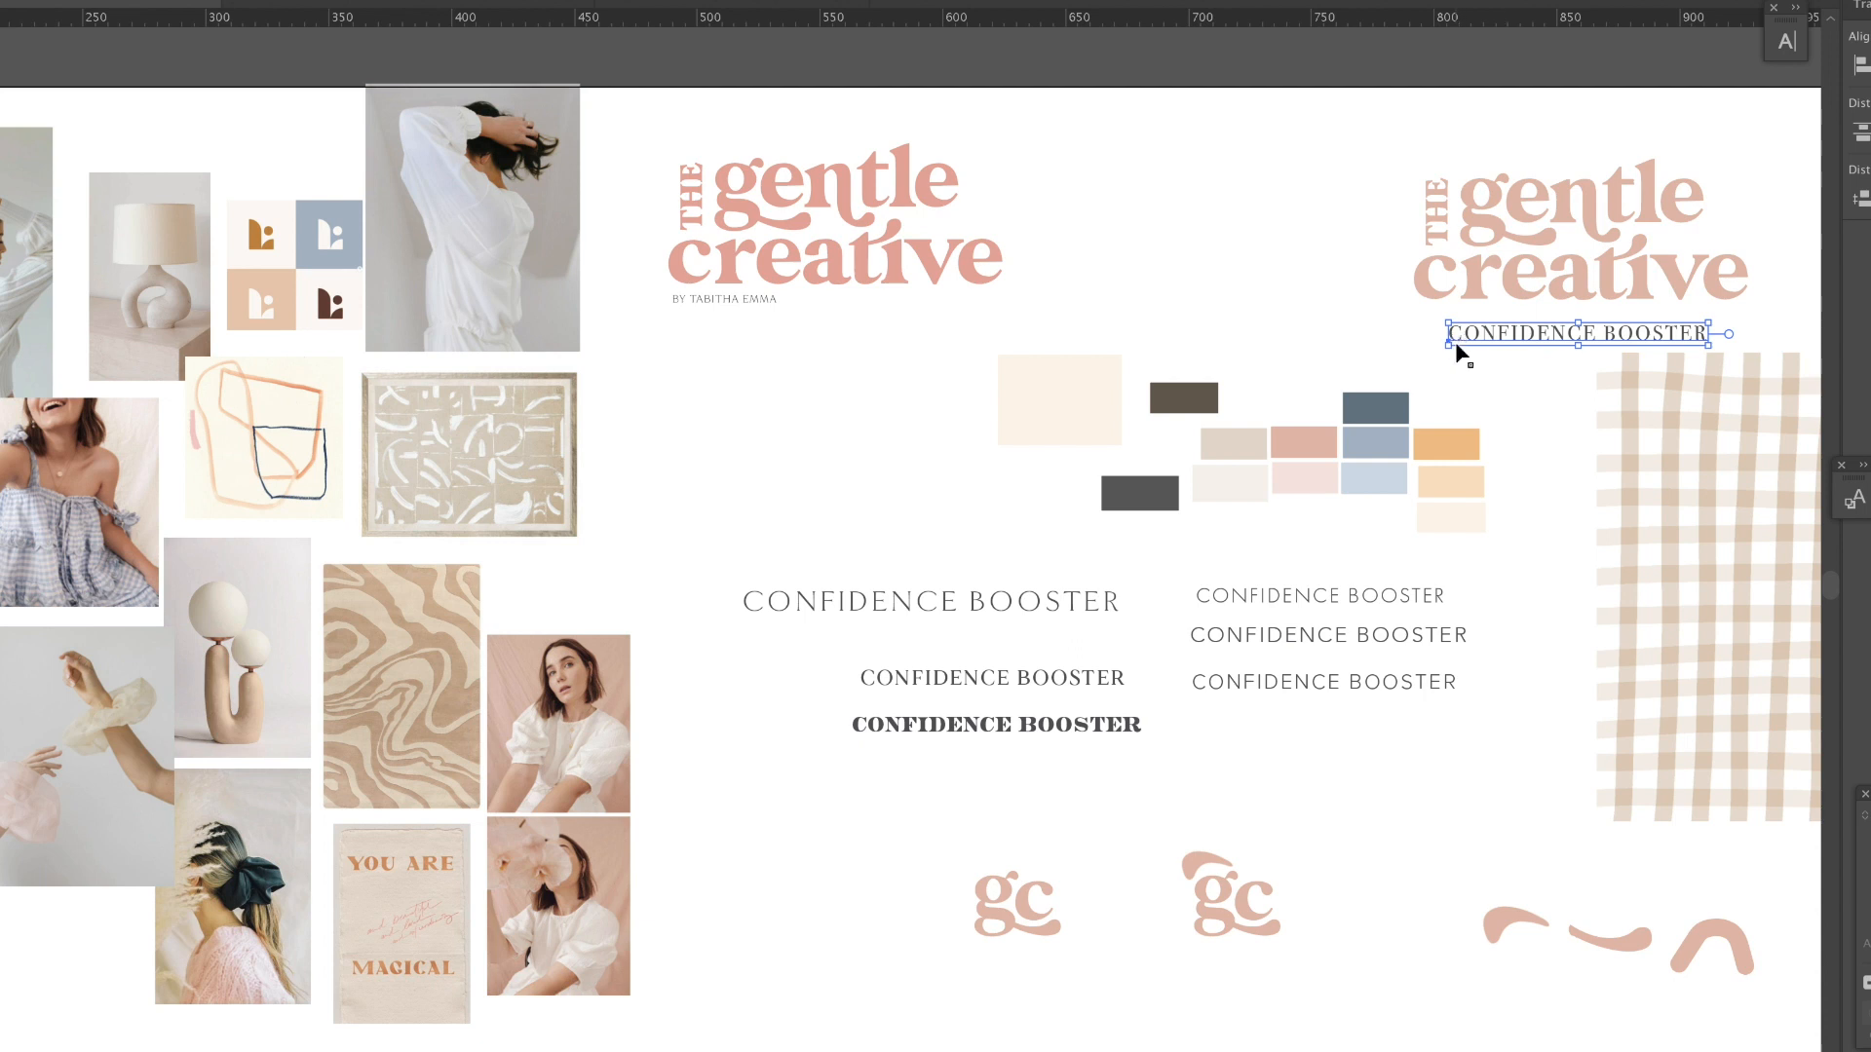
{"action": "left_click_drag", "start_coordinate": [1528, 335], "coordinate": [1476, 331]}
{"action": "left_click", "coordinate": [1479, 377]}
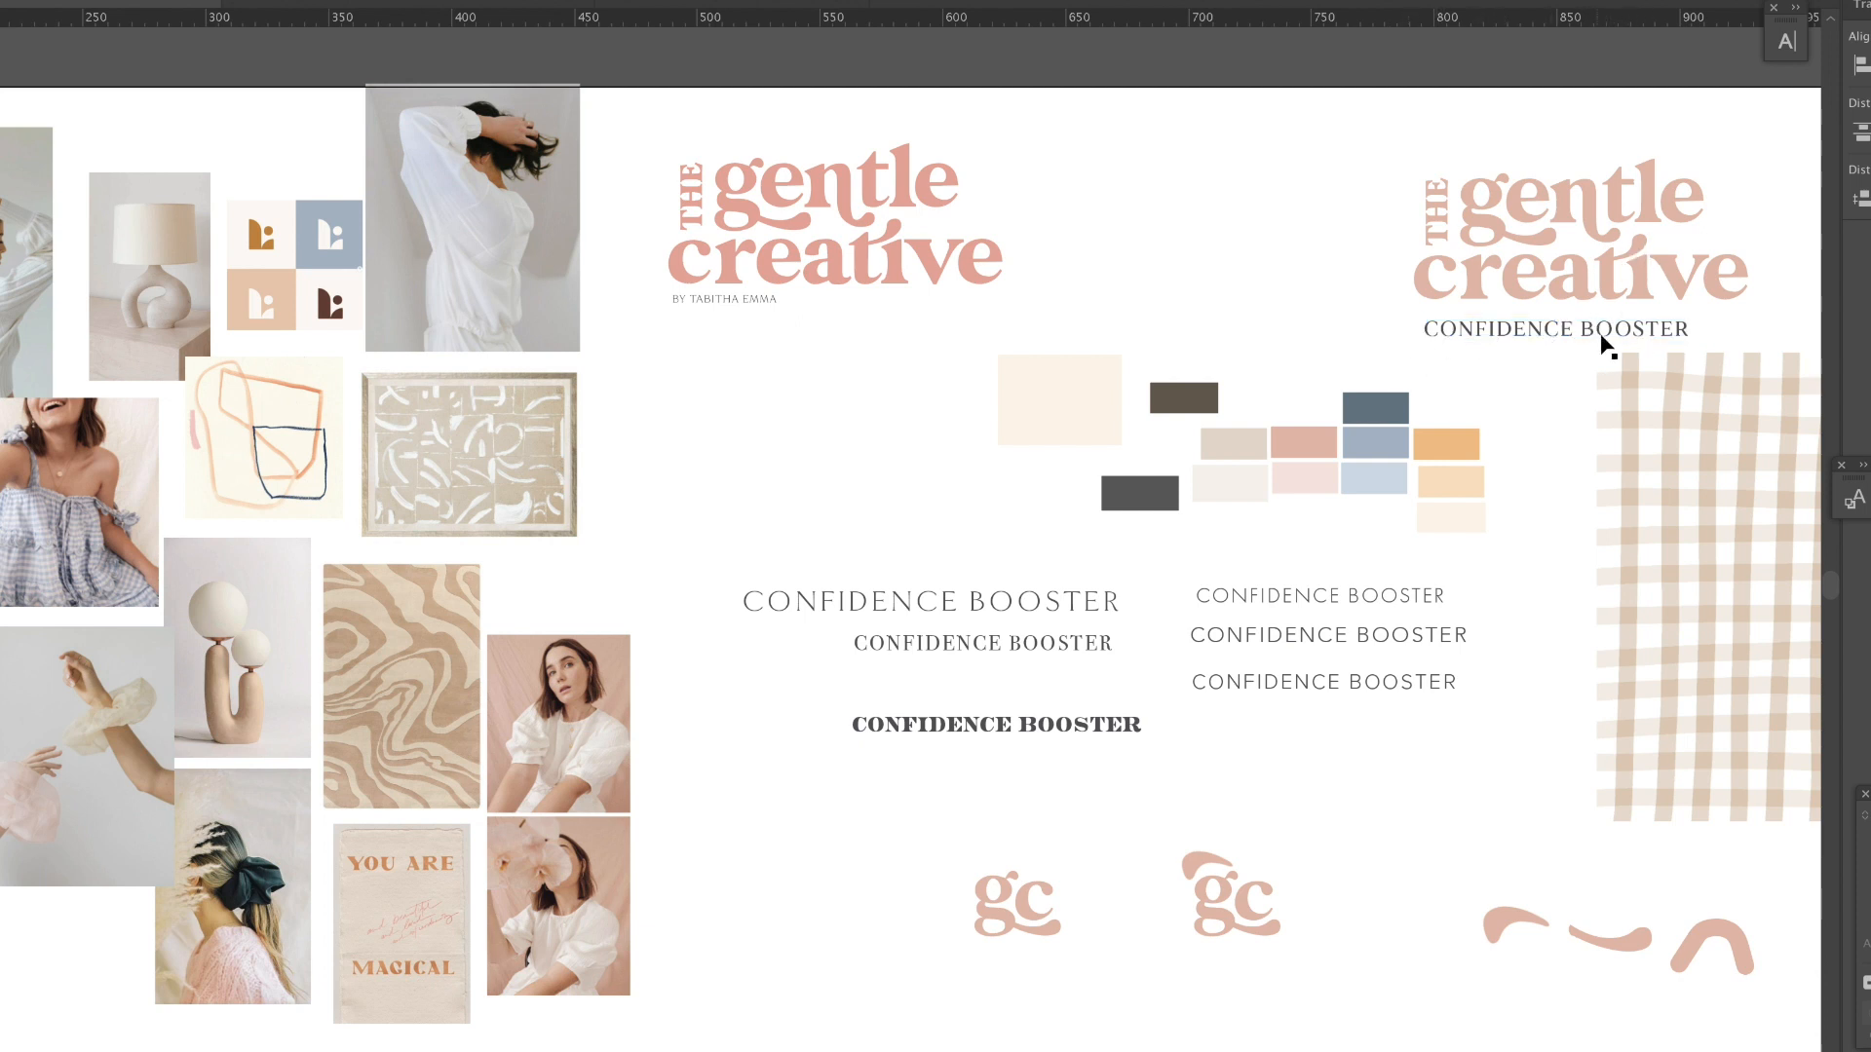
Step: Return the third serif sample to the list, and place the bold slab serif sample beneath the beige logo, enlarged
{"action": "left_click_drag", "start_coordinate": [1562, 334], "coordinate": [1701, 332]}
{"action": "left_click", "coordinate": [1062, 734]}
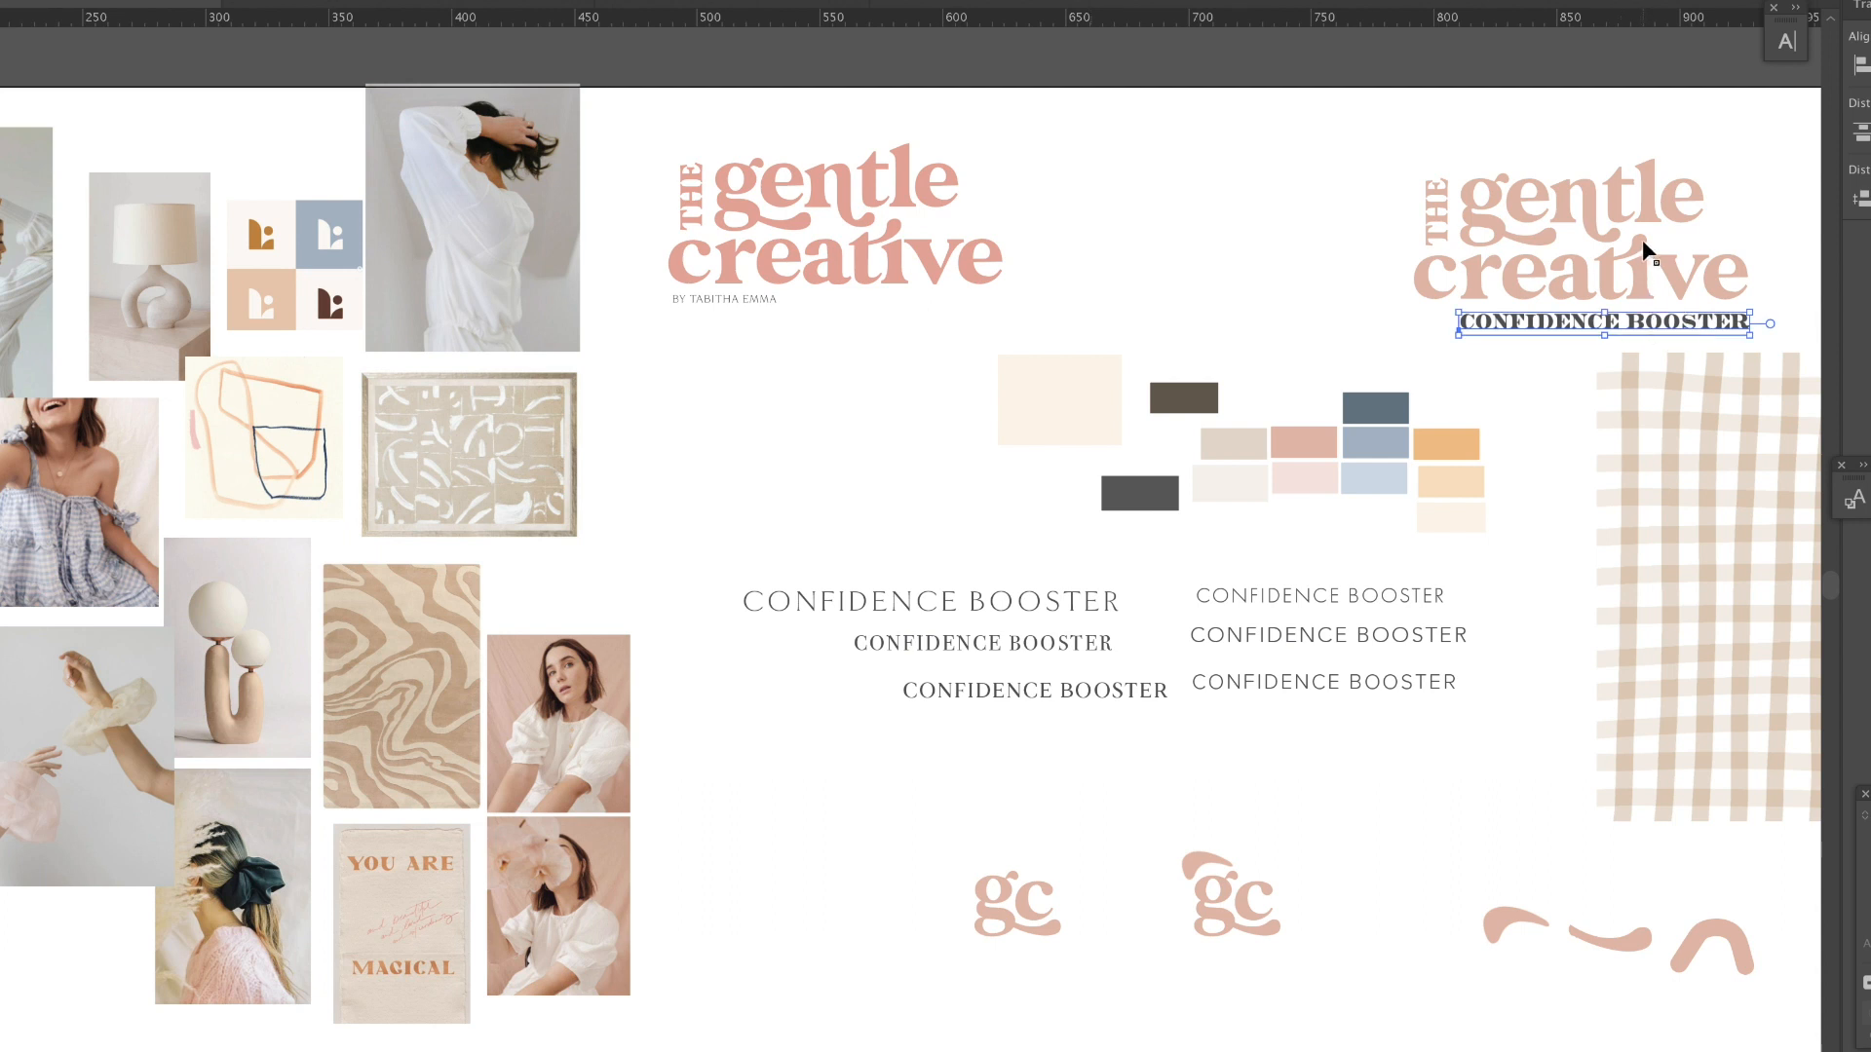
{"action": "left_click_drag", "start_coordinate": [1460, 335], "coordinate": [1328, 384]}
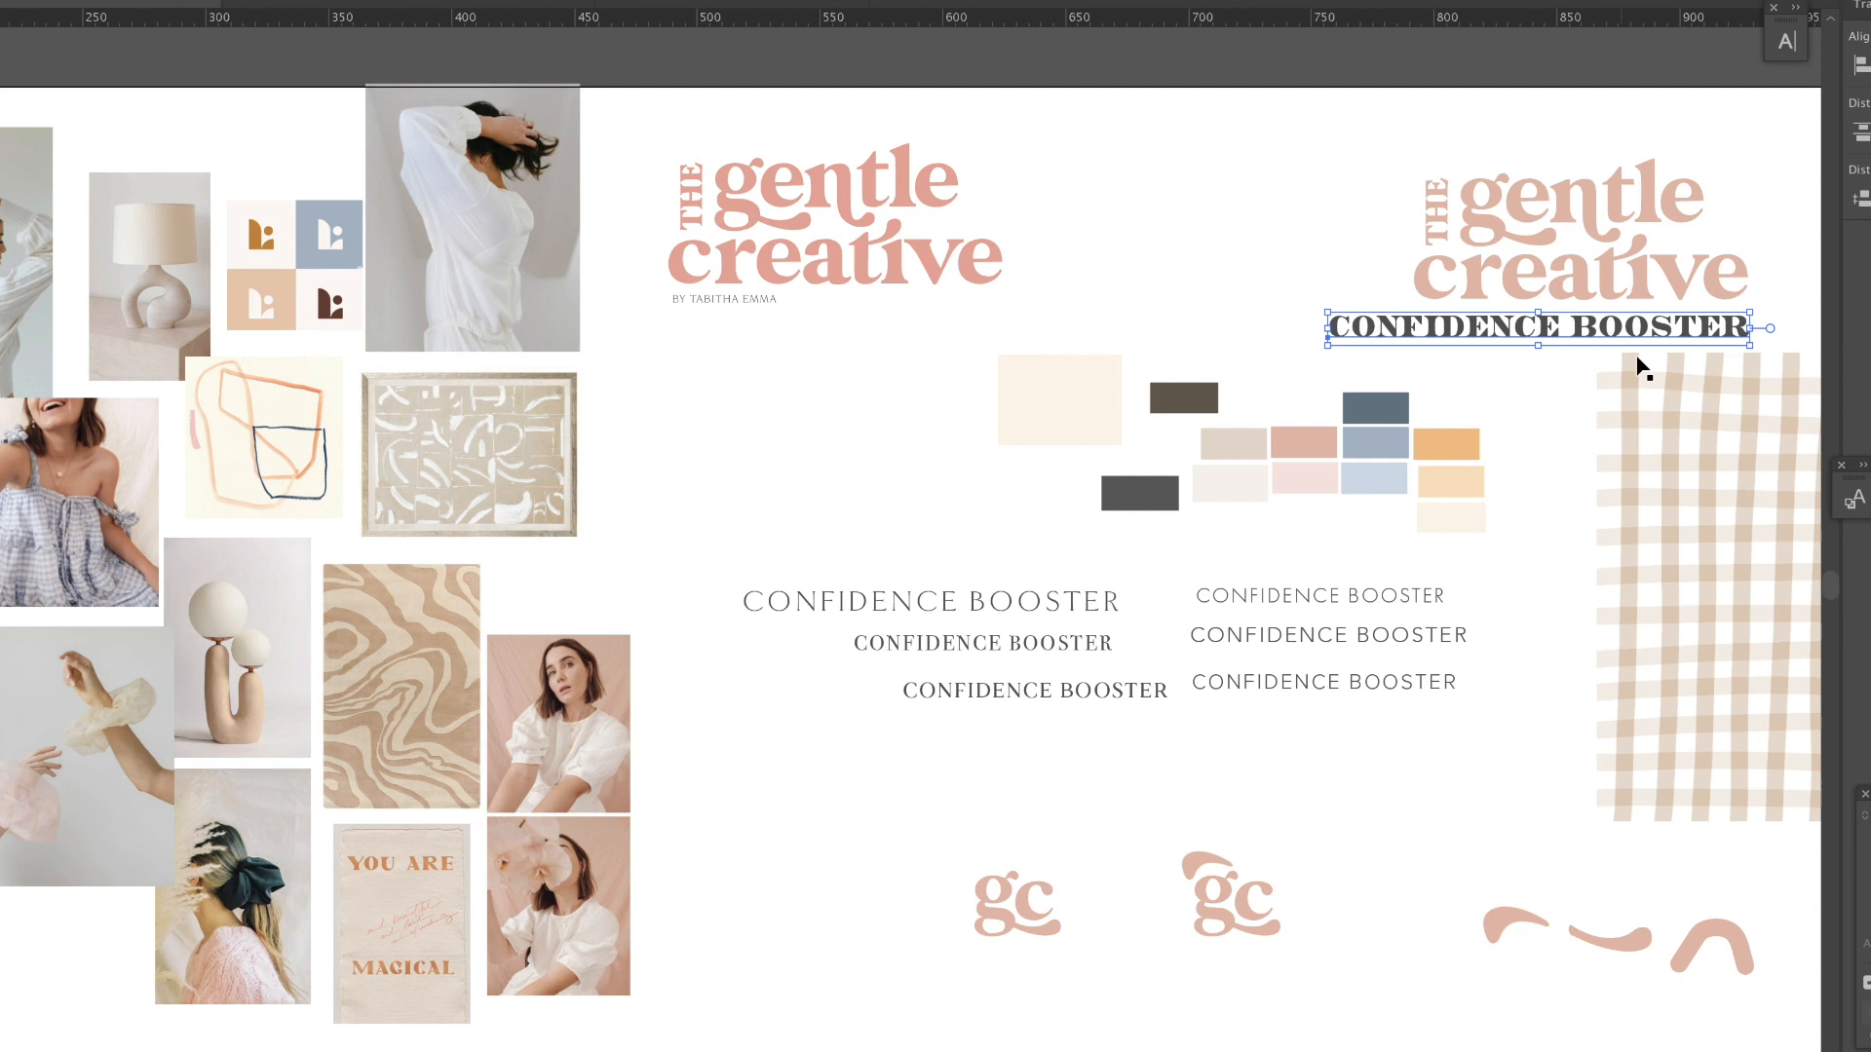
{"action": "left_click", "coordinate": [1538, 395]}
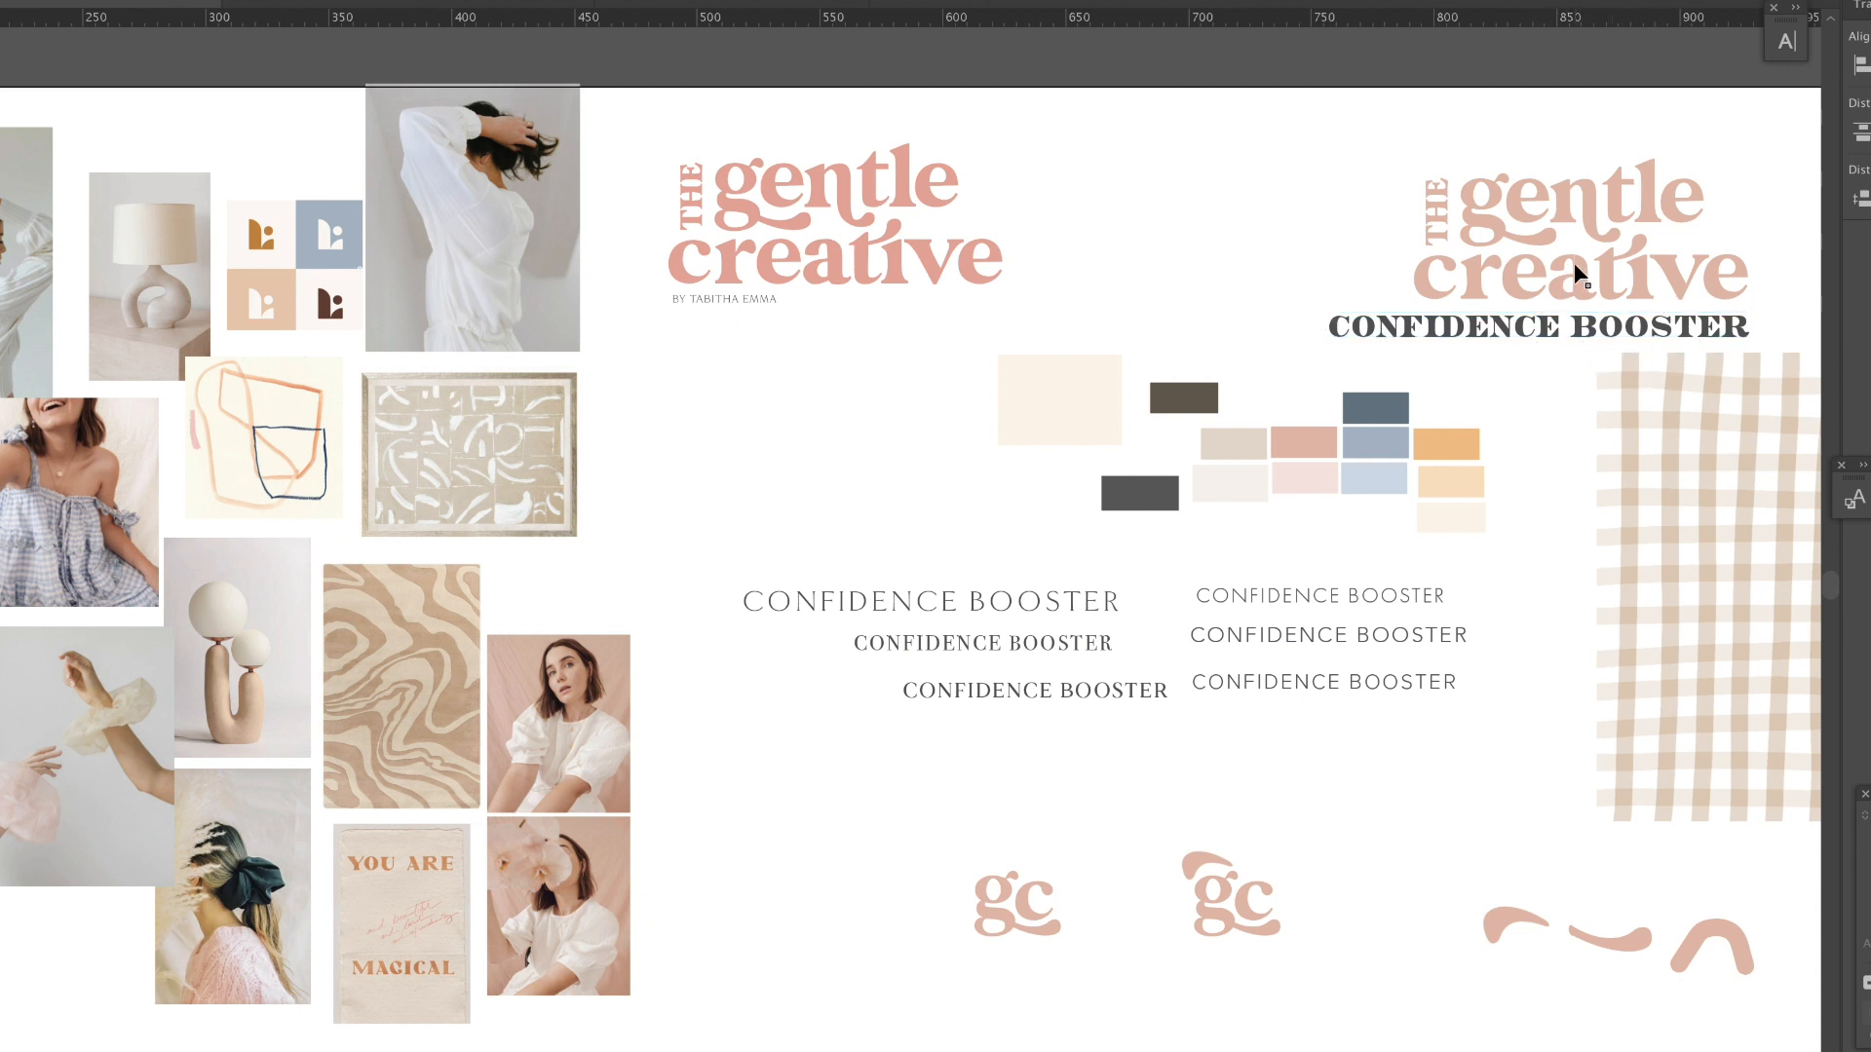
Step: Return the bold slab serif sample to the foot of the serif list and raise the thin serif sample slightly
{"action": "left_click", "coordinate": [1684, 339]}
{"action": "left_click_drag", "start_coordinate": [1736, 329], "coordinate": [1167, 757]}
{"action": "left_click_drag", "start_coordinate": [1018, 601], "coordinate": [1026, 576]}
{"action": "mouse_move", "coordinate": [984, 766]}
{"action": "left_mouse_down"}
{"action": "mouse_move", "coordinate": [986, 784]}
{"action": "mouse_move", "coordinate": [979, 763]}
{"action": "left_mouse_up"}
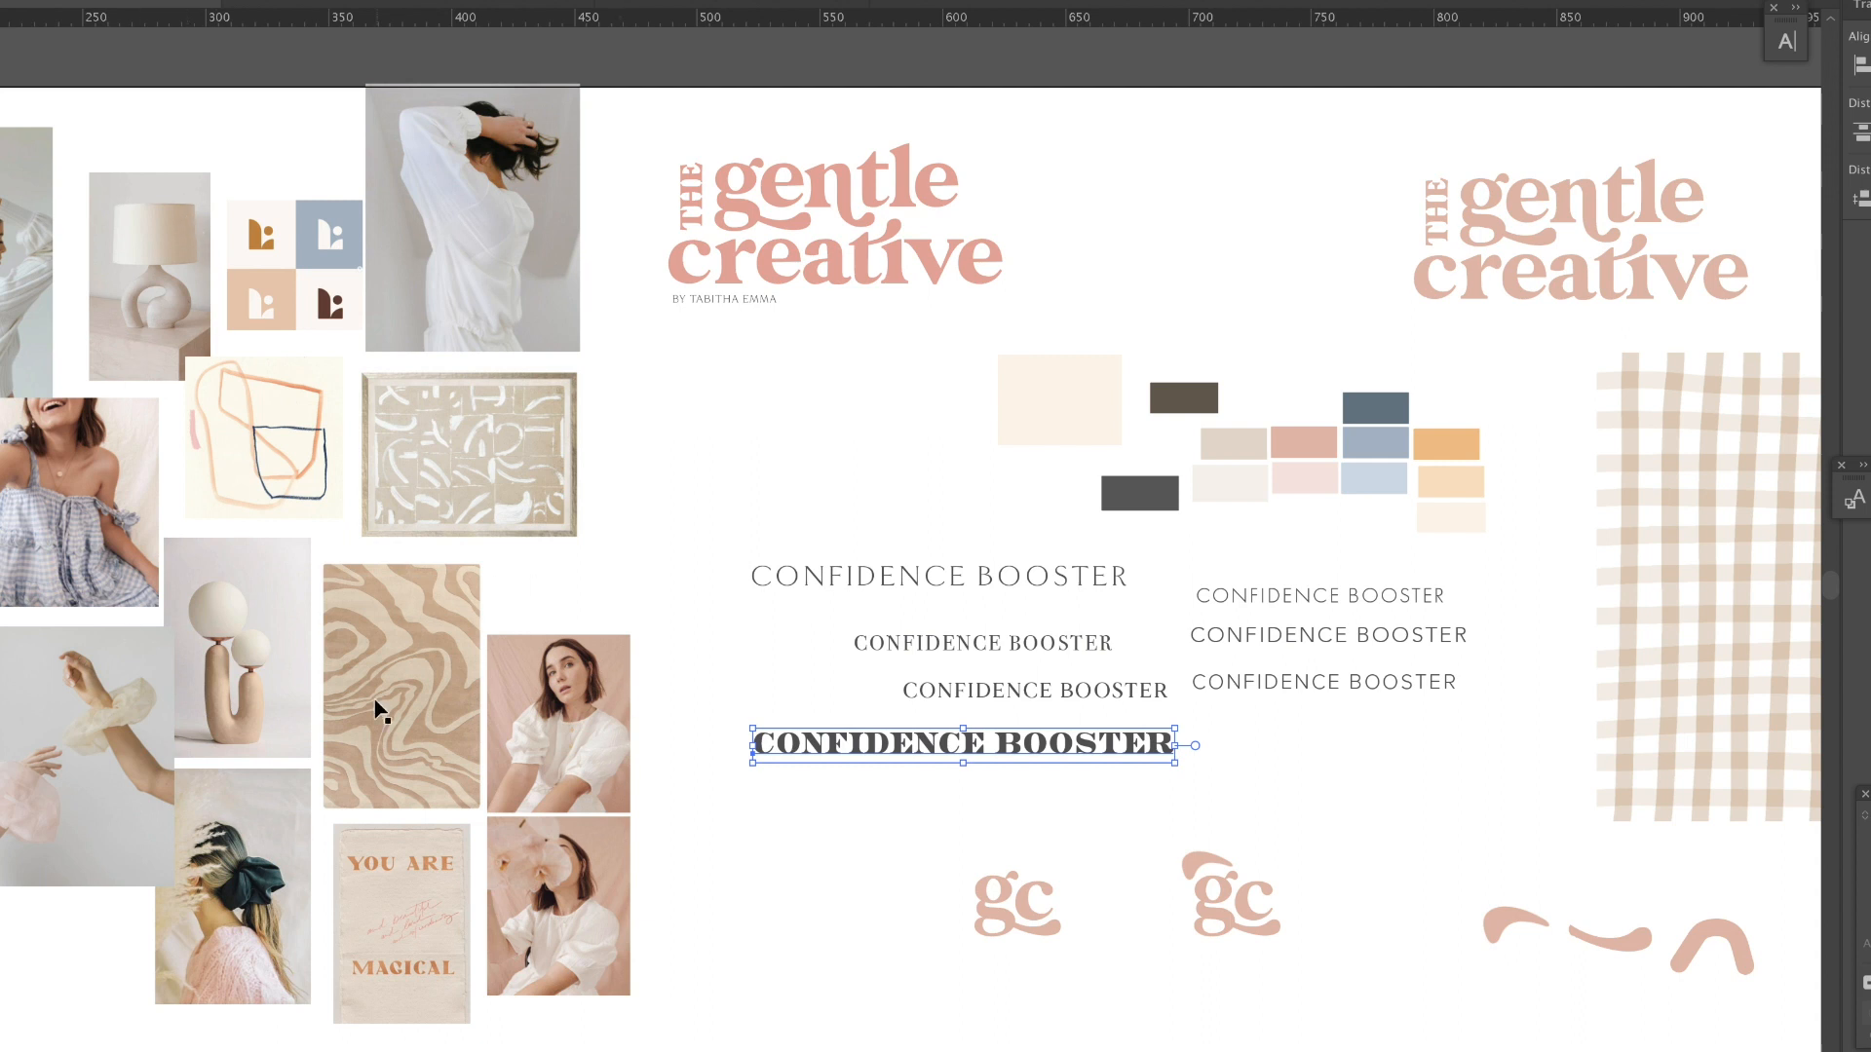
Step: Shrink the bold slab serif sample to about the thin sample's width and close up the serif list's outer lines
{"action": "left_click_drag", "start_coordinate": [755, 726], "coordinate": [809, 733]}
{"action": "mouse_move", "coordinate": [1095, 748]}
{"action": "left_mouse_down"}
{"action": "mouse_move", "coordinate": [1035, 745]}
{"action": "mouse_move", "coordinate": [1070, 732]}
{"action": "left_mouse_up"}
{"action": "left_click", "coordinate": [1087, 815]}
{"action": "left_click_drag", "start_coordinate": [1081, 581], "coordinate": [1076, 613]}
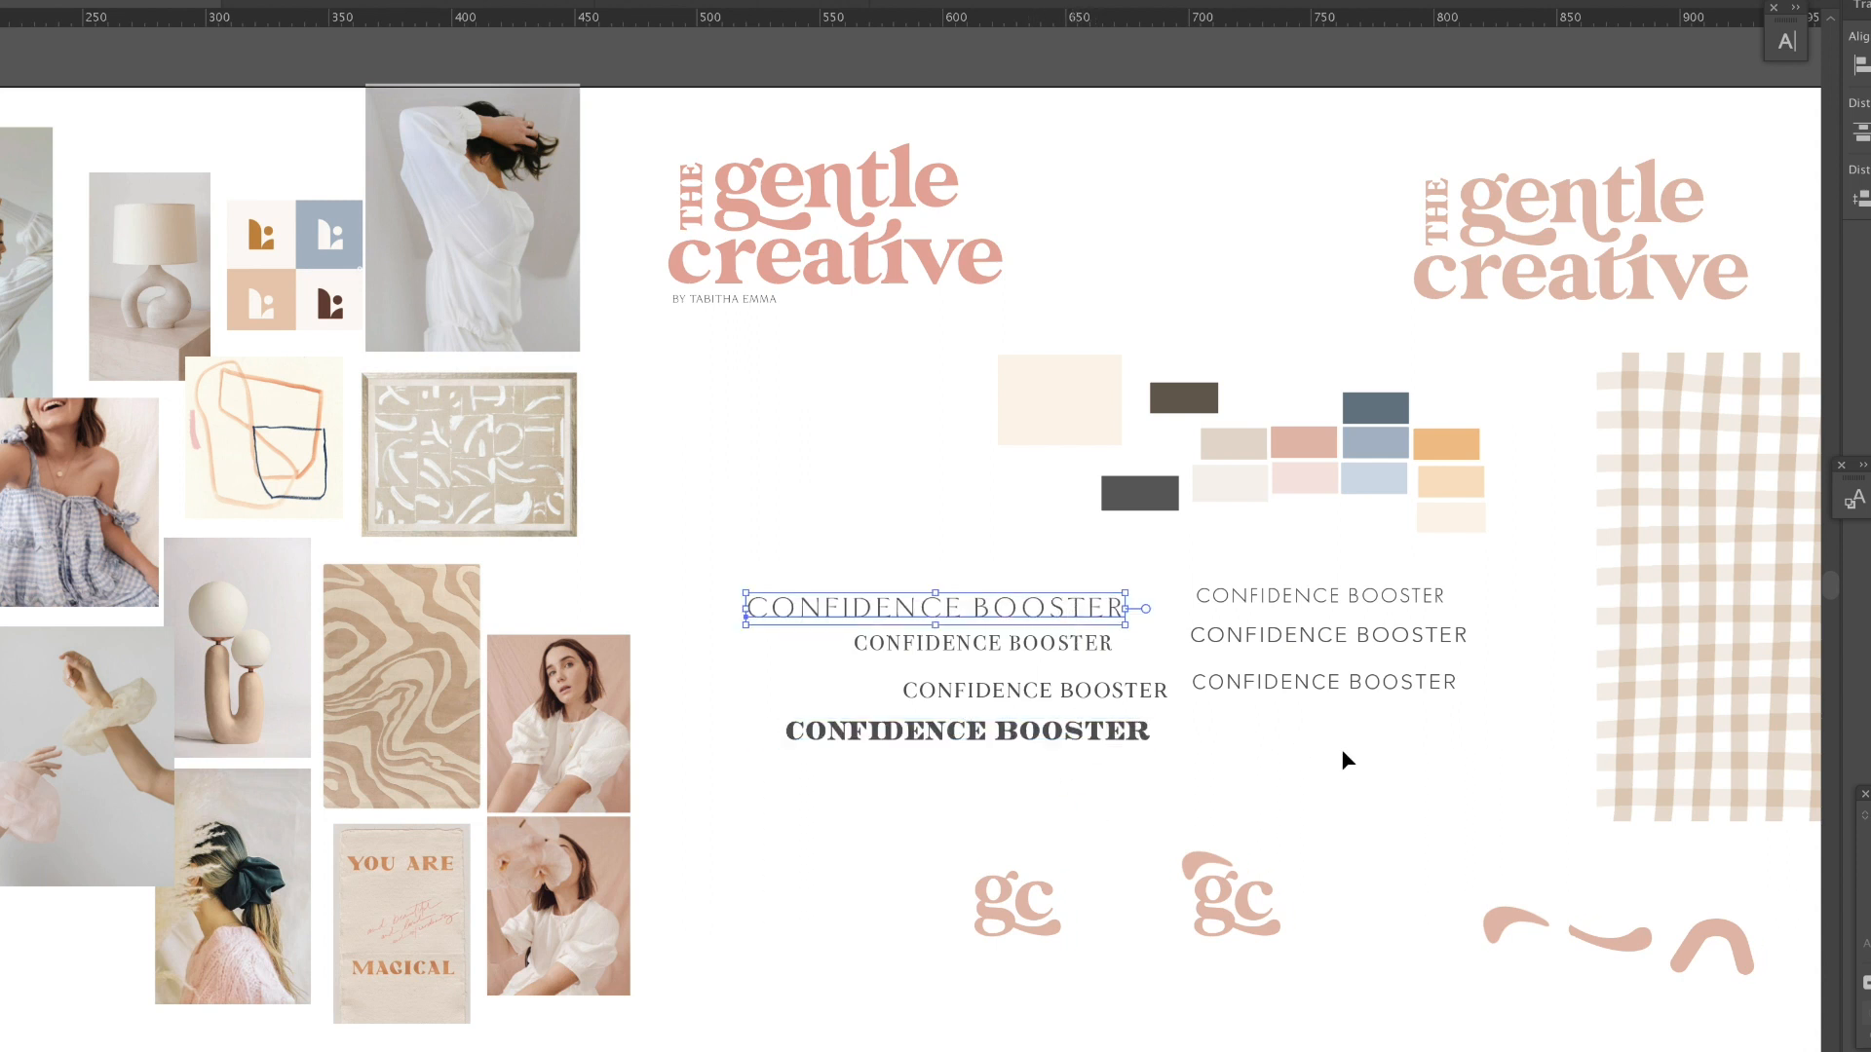
Step: Shift the three sans-serif CONFIDENCE BOOSTER samples away from the serif column and space them out vertically
{"action": "left_click_drag", "start_coordinate": [1406, 737], "coordinate": [1387, 612]}
{"action": "left_click", "coordinate": [1429, 777]}
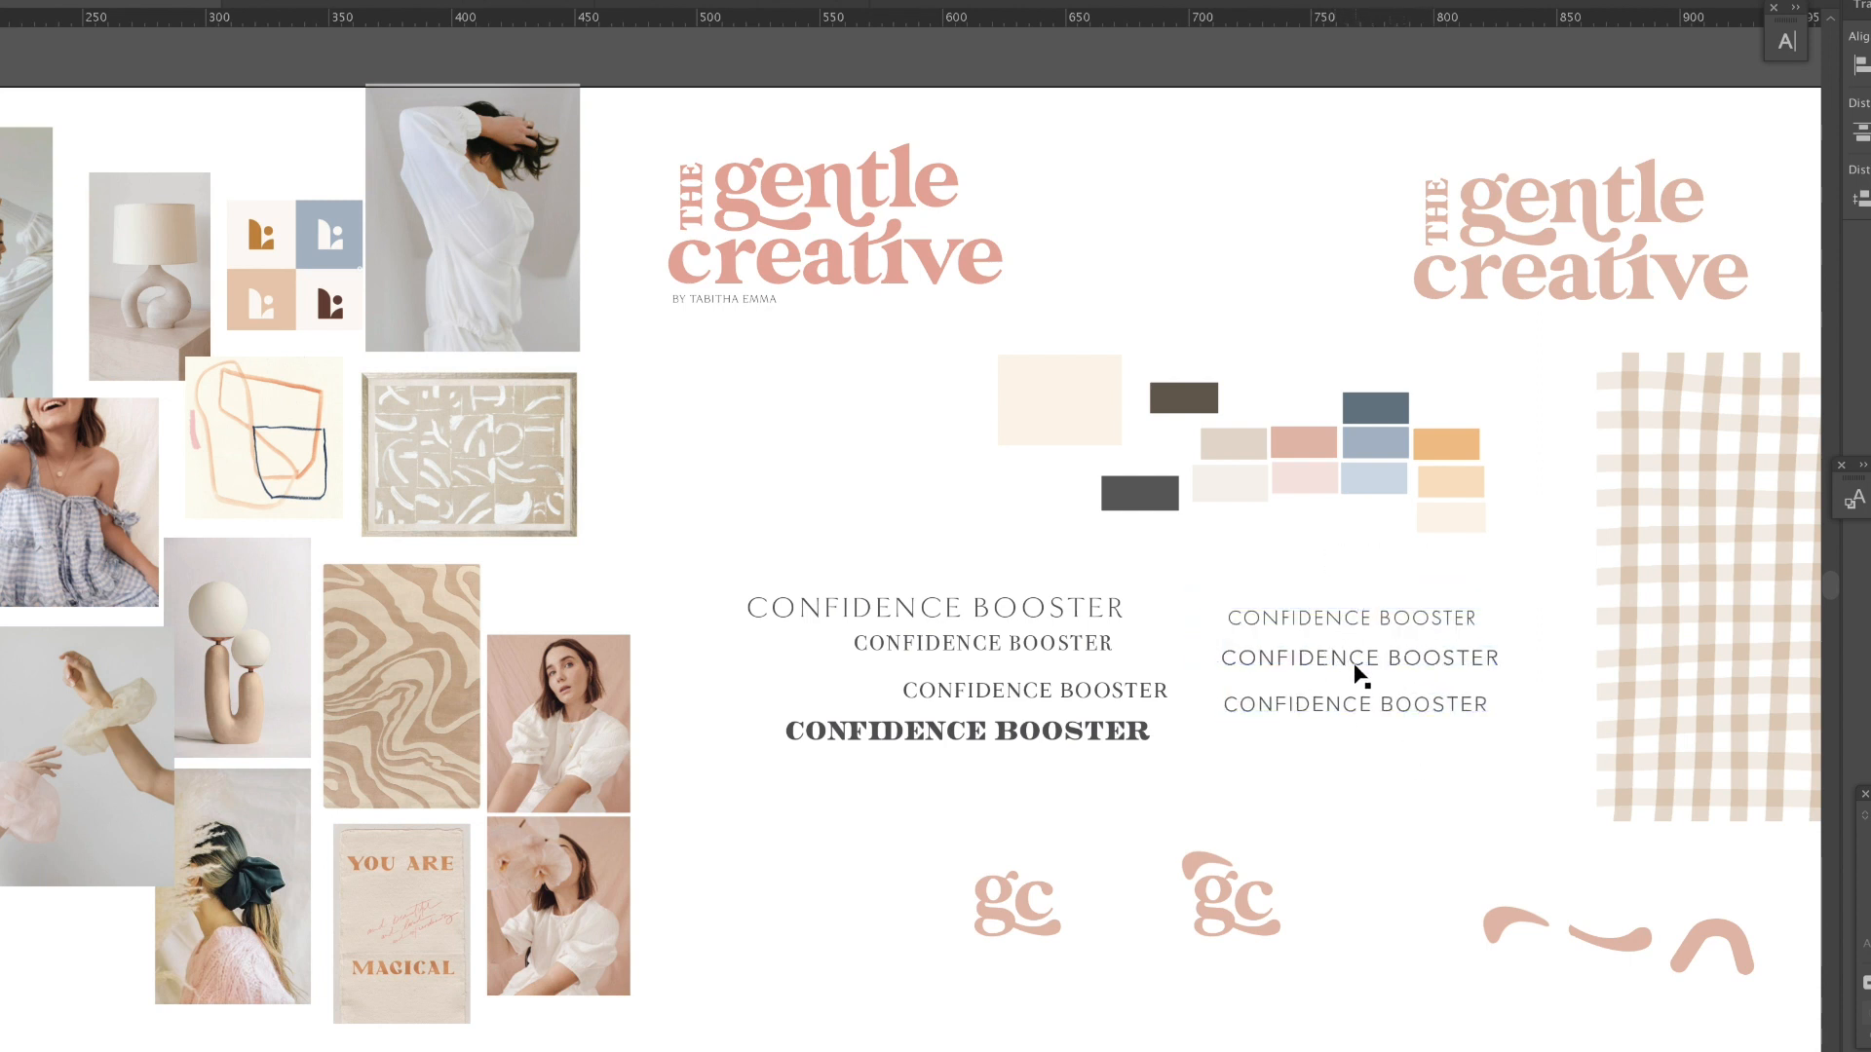
{"action": "left_click_drag", "start_coordinate": [1274, 618], "coordinate": [1282, 604]}
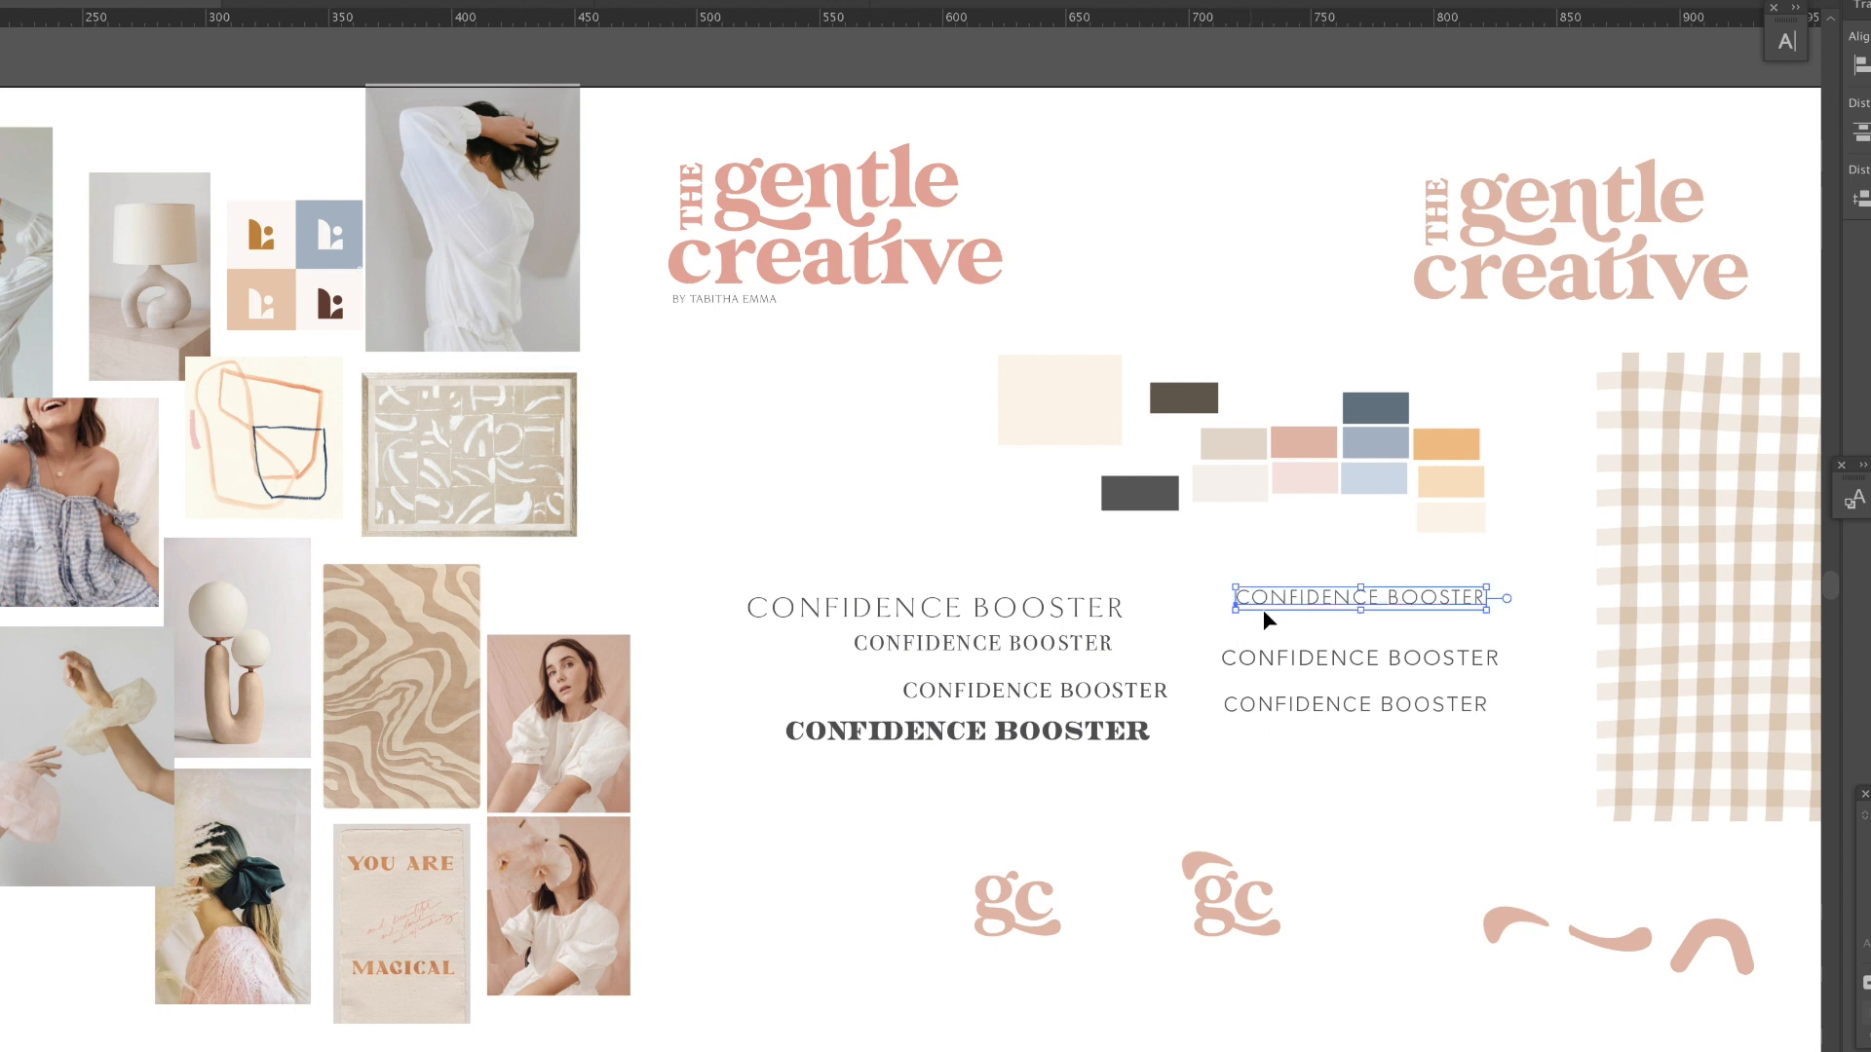
{"action": "left_click", "coordinate": [1270, 623]}
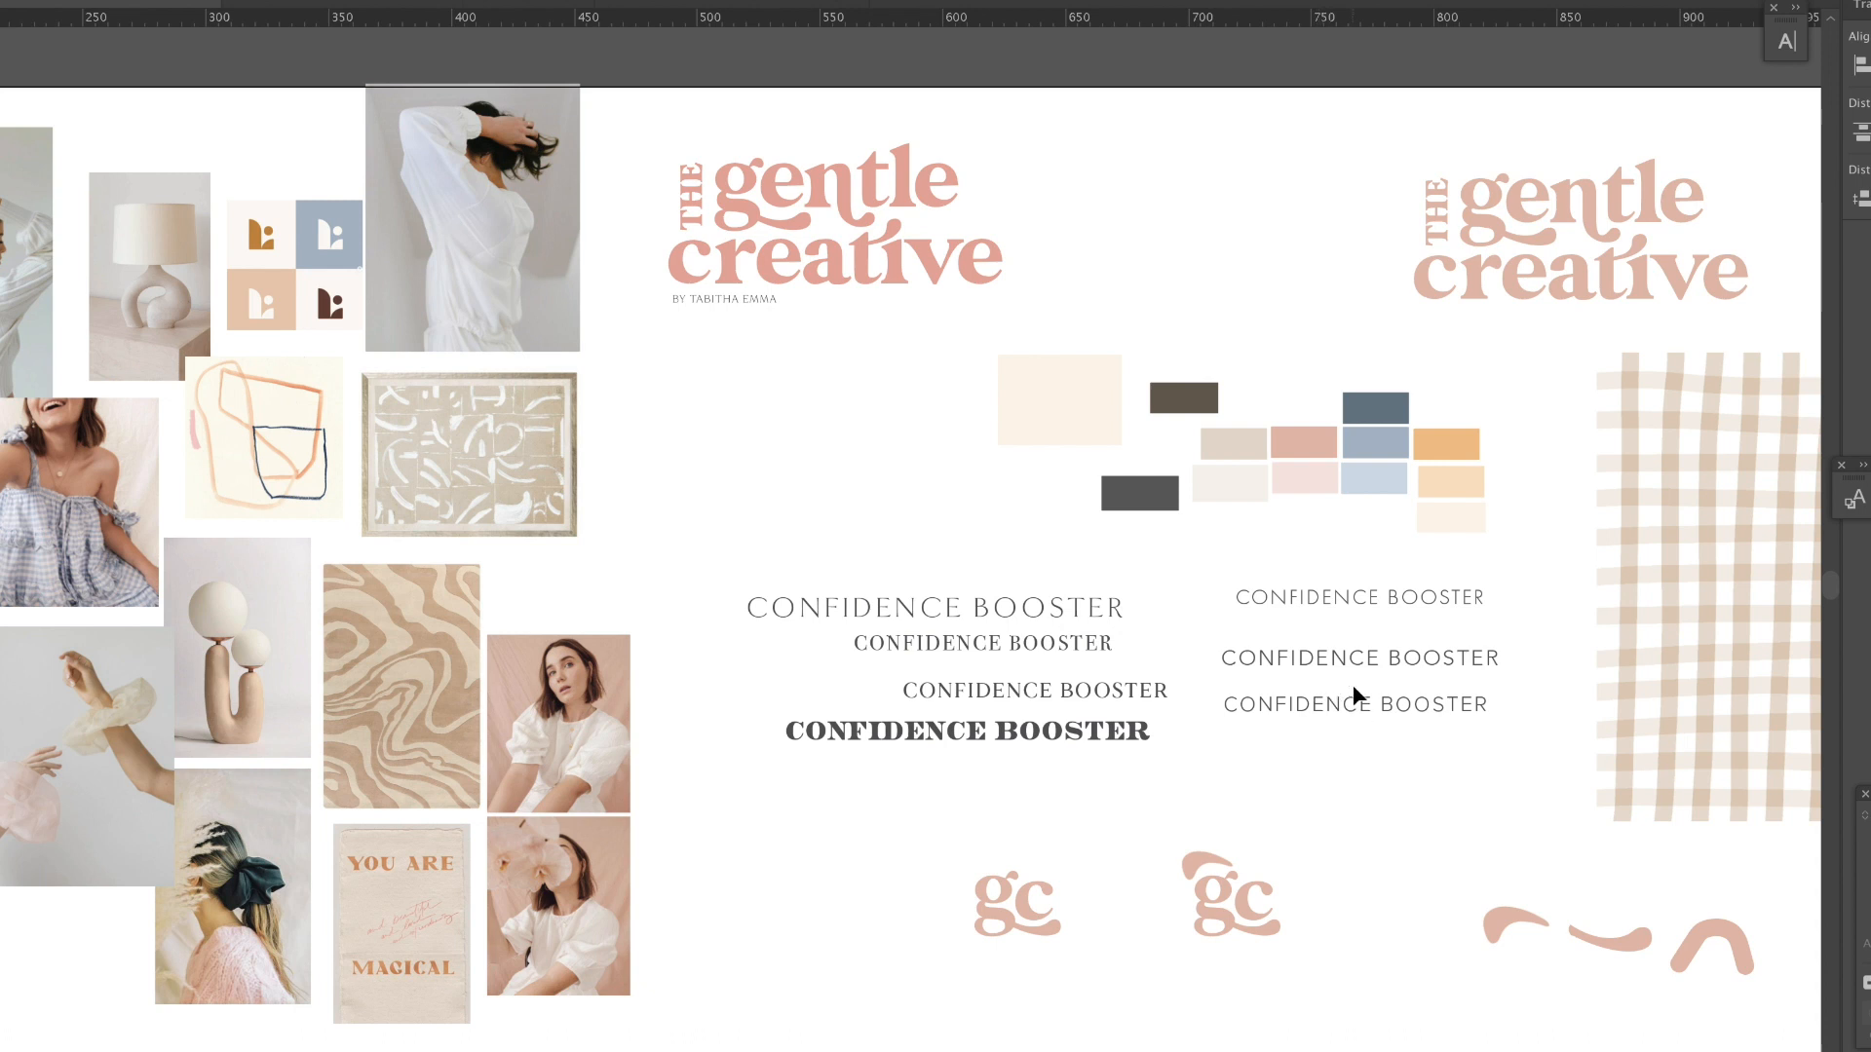
{"action": "left_click_drag", "start_coordinate": [1335, 598], "coordinate": [1312, 593]}
{"action": "left_click_drag", "start_coordinate": [1364, 658], "coordinate": [1362, 646]}
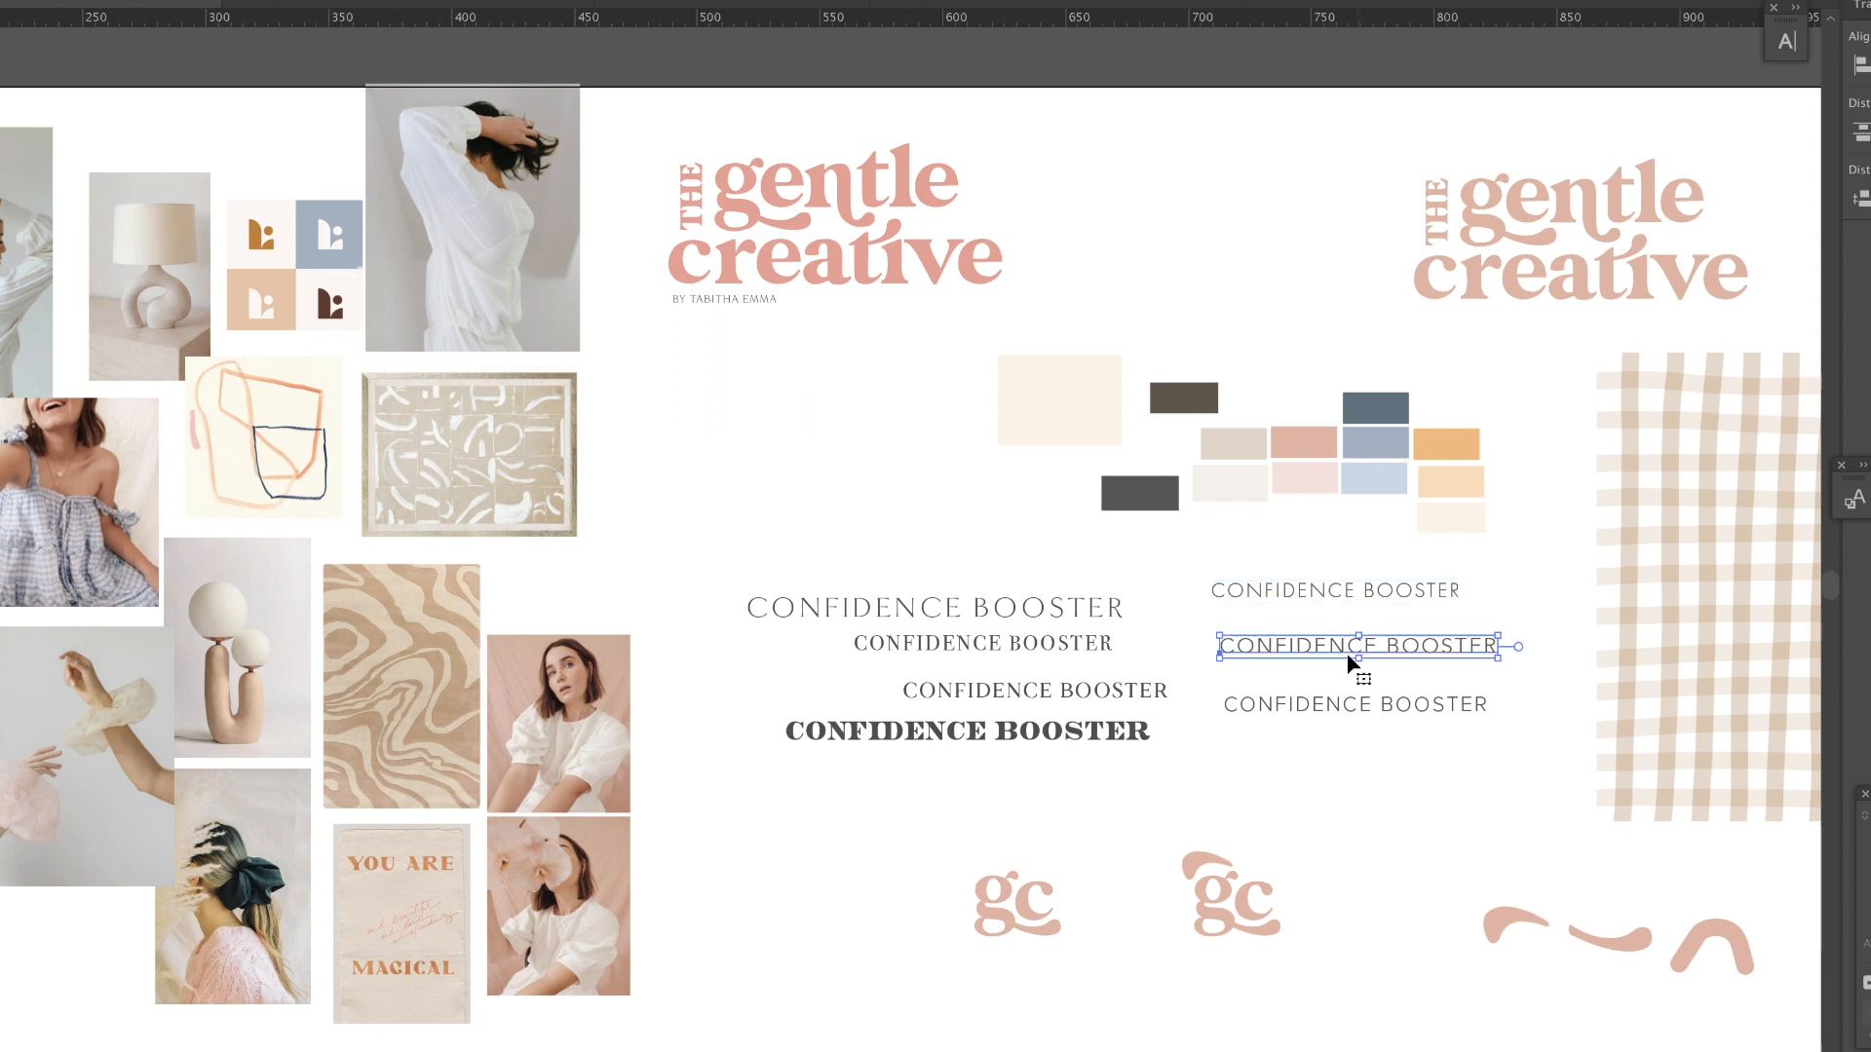
{"action": "left_click_drag", "start_coordinate": [1322, 706], "coordinate": [1325, 694]}
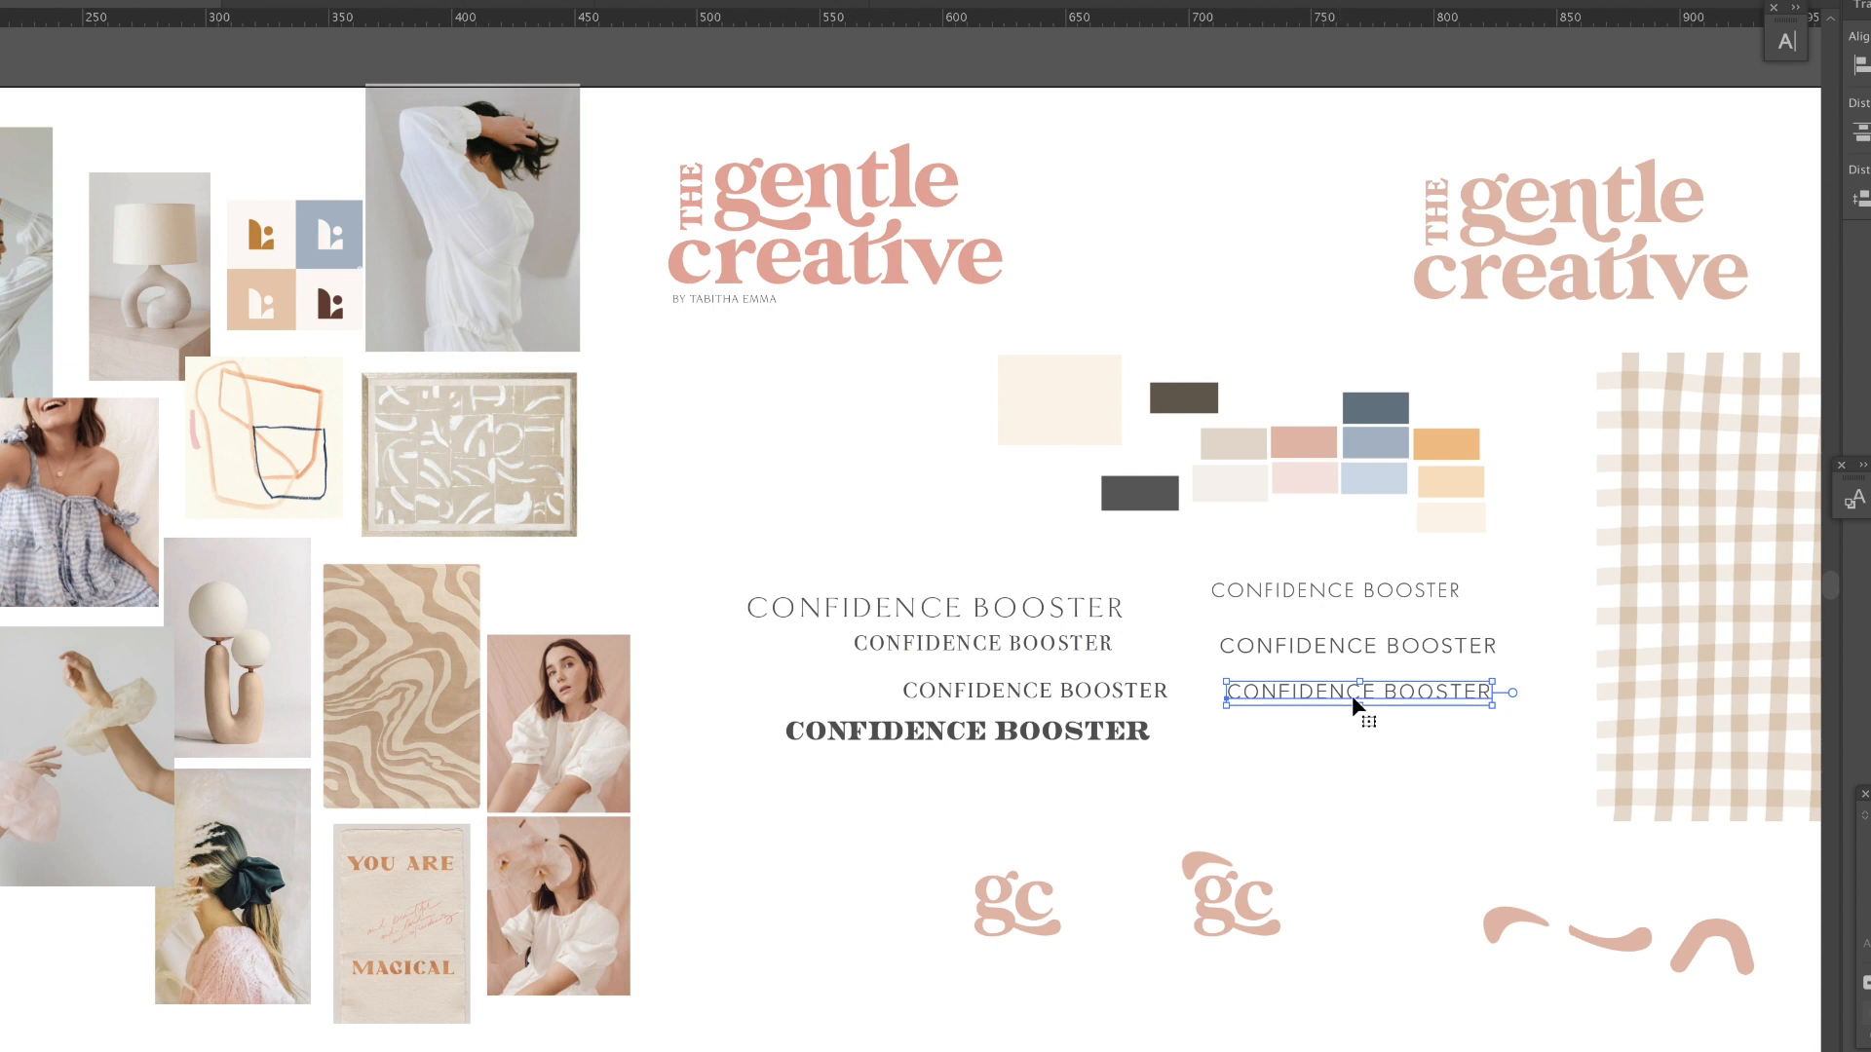
Step: Try the lowest sans-serif CONFIDENCE BOOSTER sample beneath the beige logo and return it to the foot of its column, slightly lower
{"action": "left_click", "coordinate": [1391, 727]}
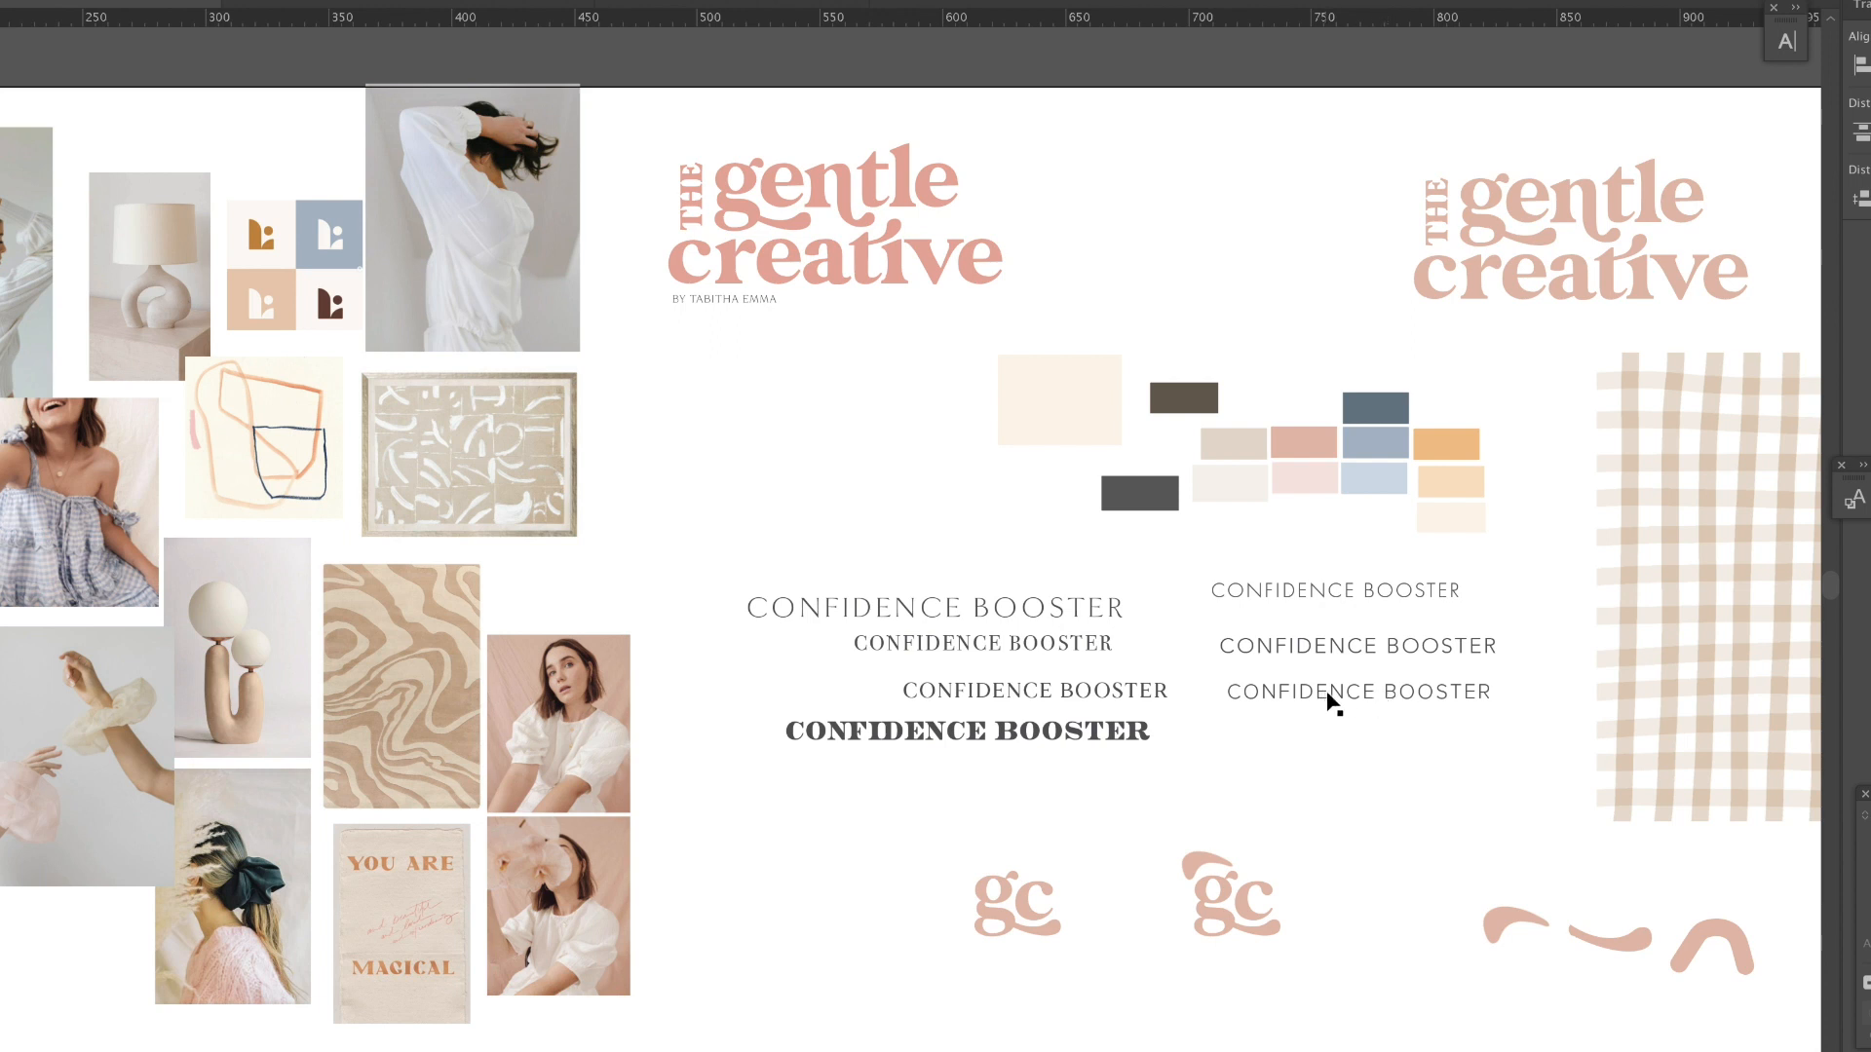
{"action": "left_click_drag", "start_coordinate": [1266, 699], "coordinate": [1414, 330]}
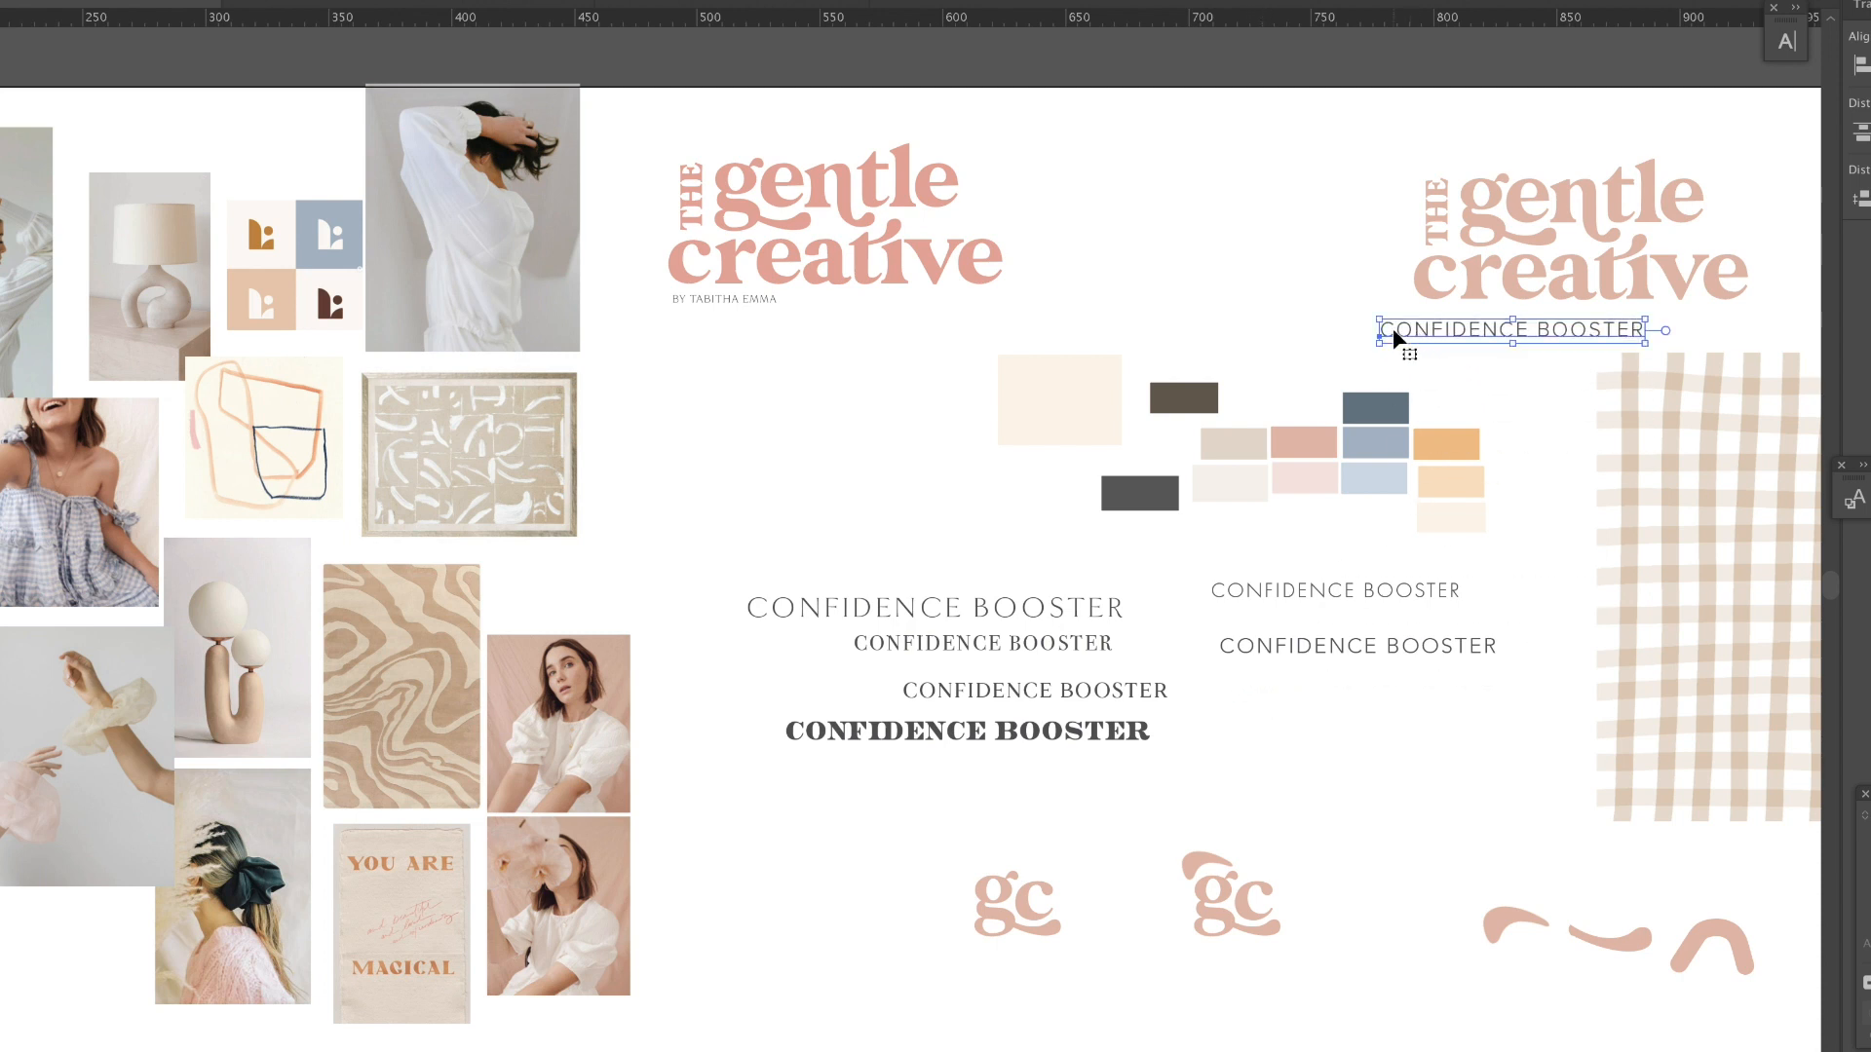
{"action": "left_click", "coordinate": [1443, 361]}
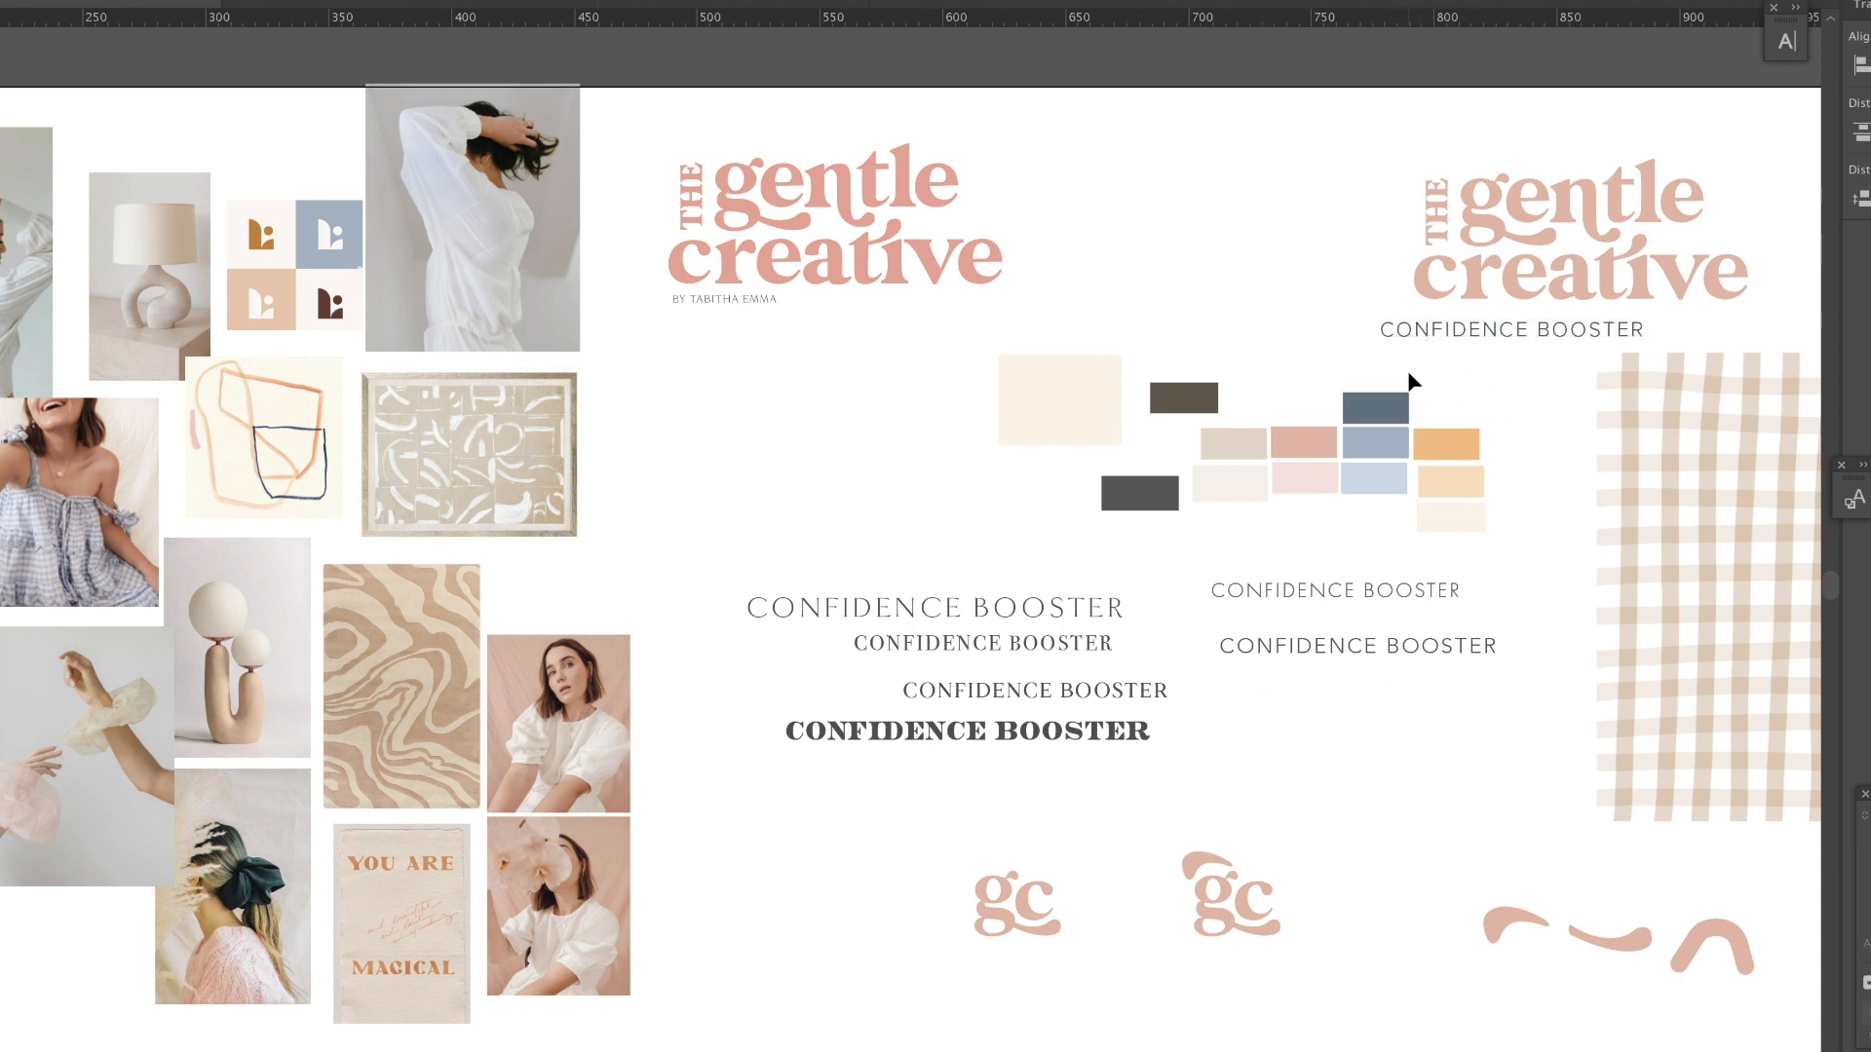
{"action": "left_click_drag", "start_coordinate": [1566, 335], "coordinate": [1400, 722]}
Step: Compare the letterforms and weights of the three sans-serif CONFIDENCE BOOSTER samples up close
{"action": "left_click", "coordinate": [1396, 652]}
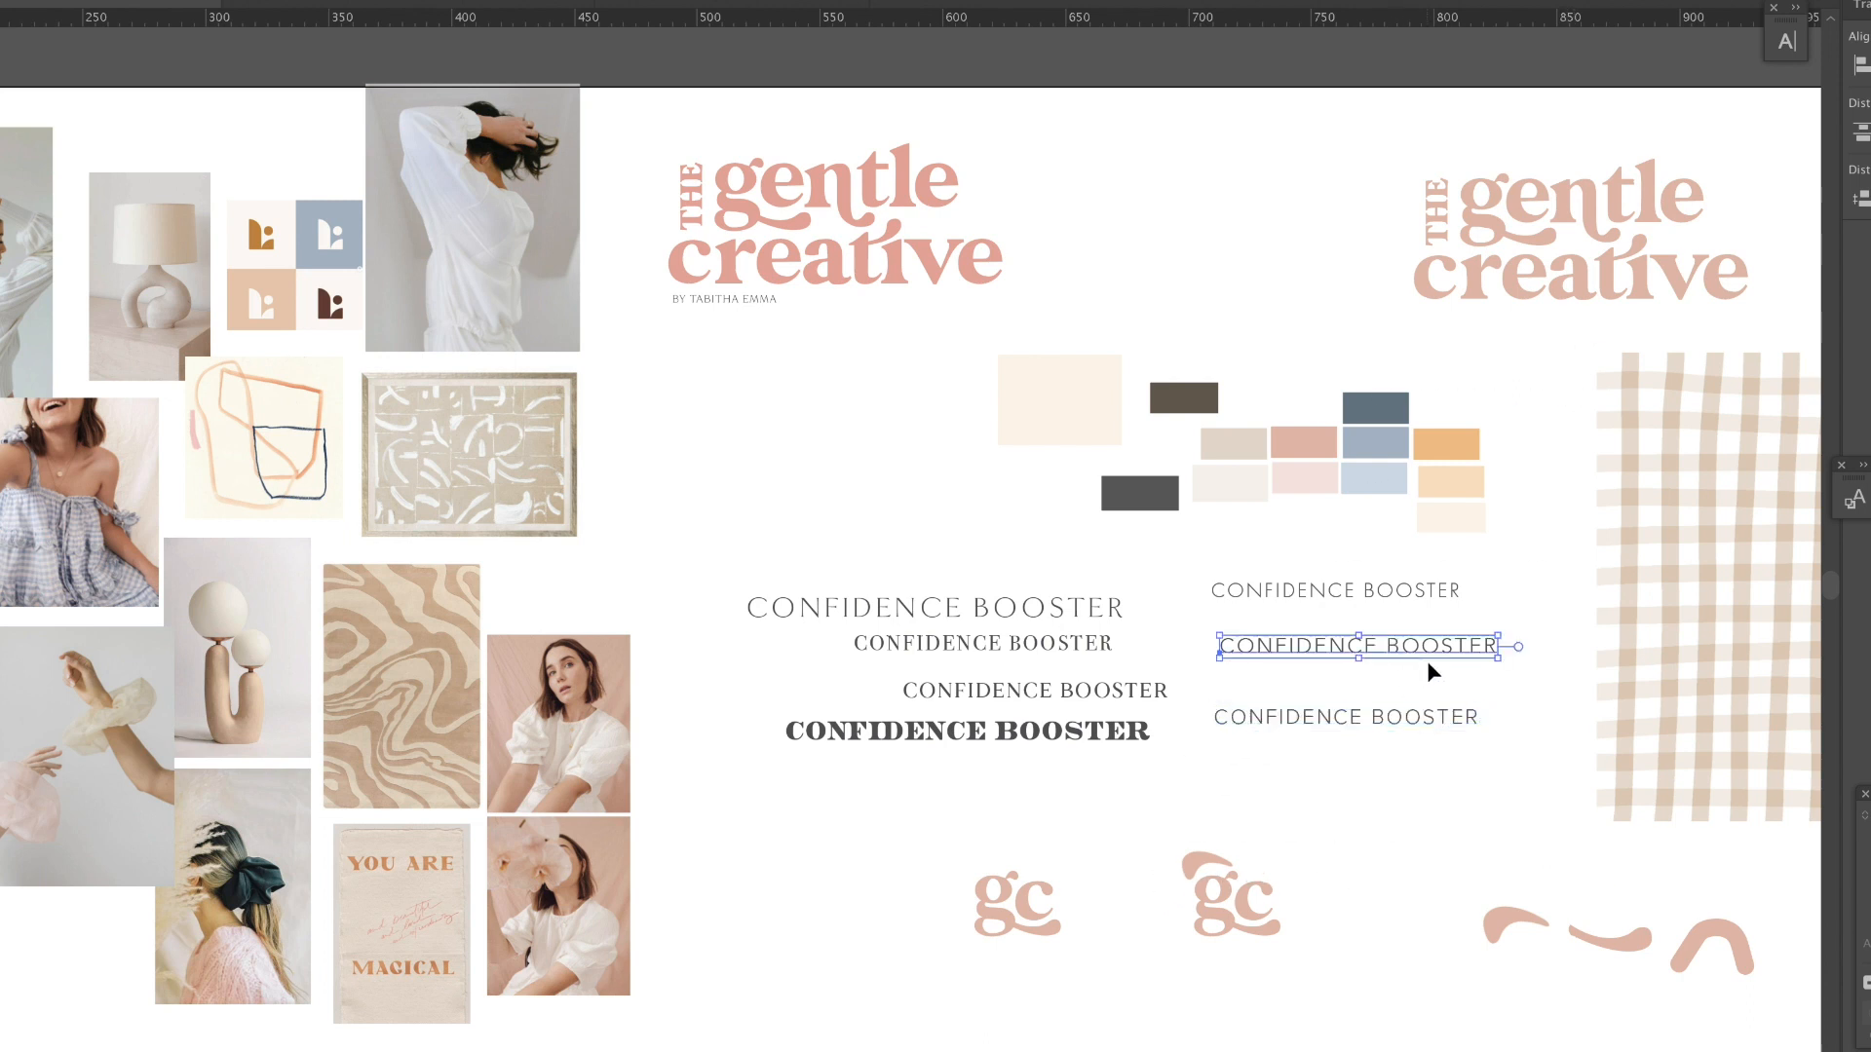
{"action": "left_click", "coordinate": [1348, 596]}
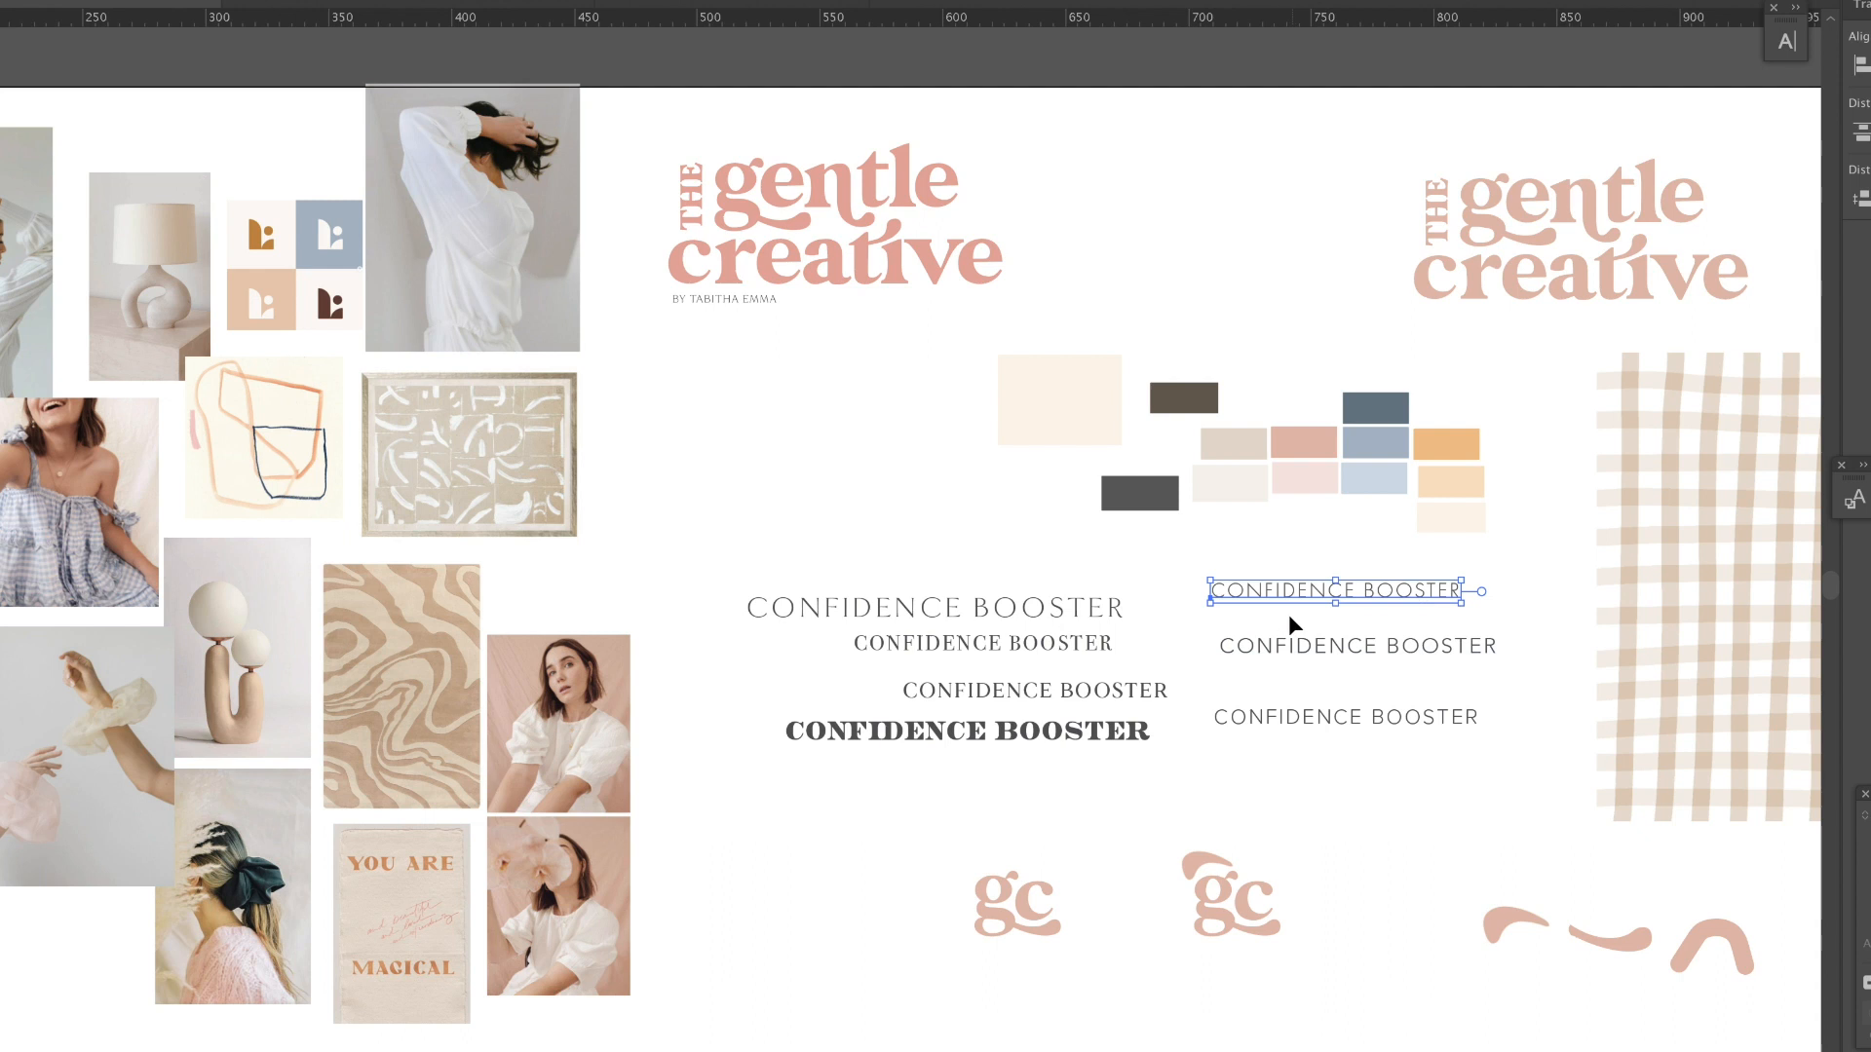
{"action": "left_click", "coordinate": [1317, 663]}
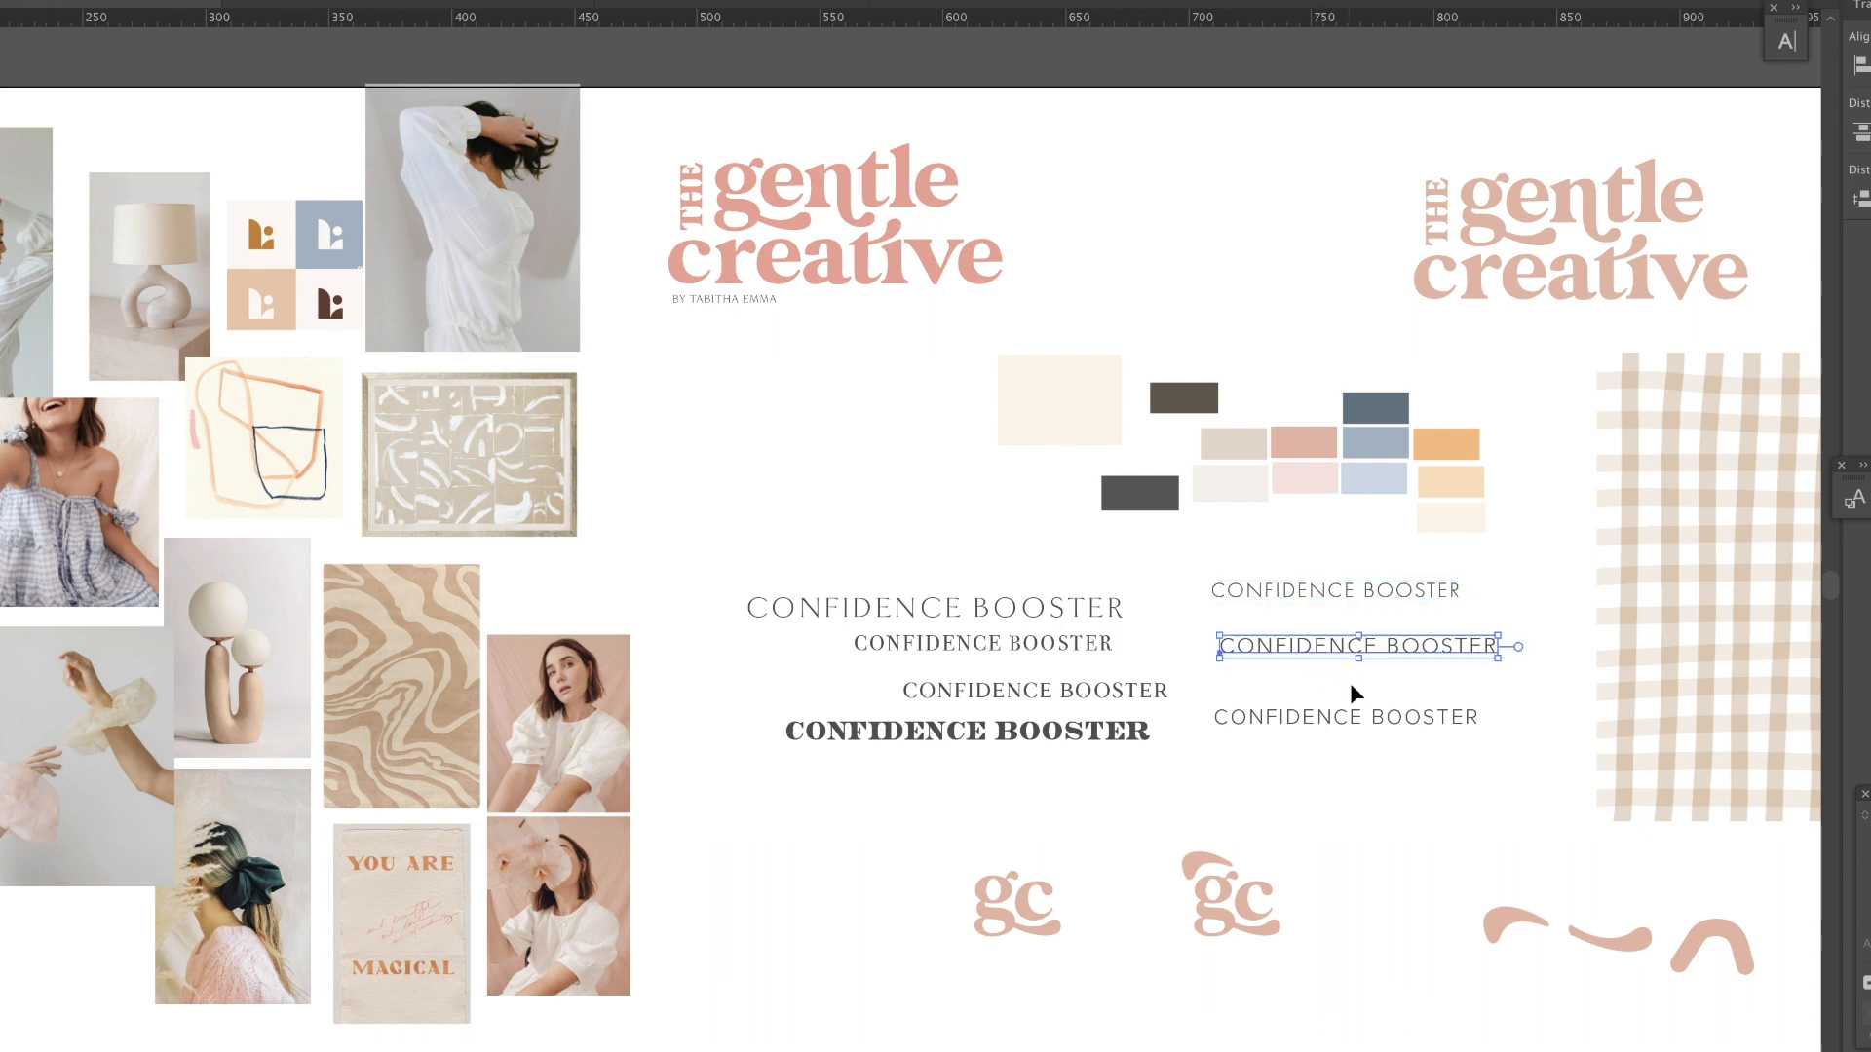
{"action": "left_click", "coordinate": [1526, 692]}
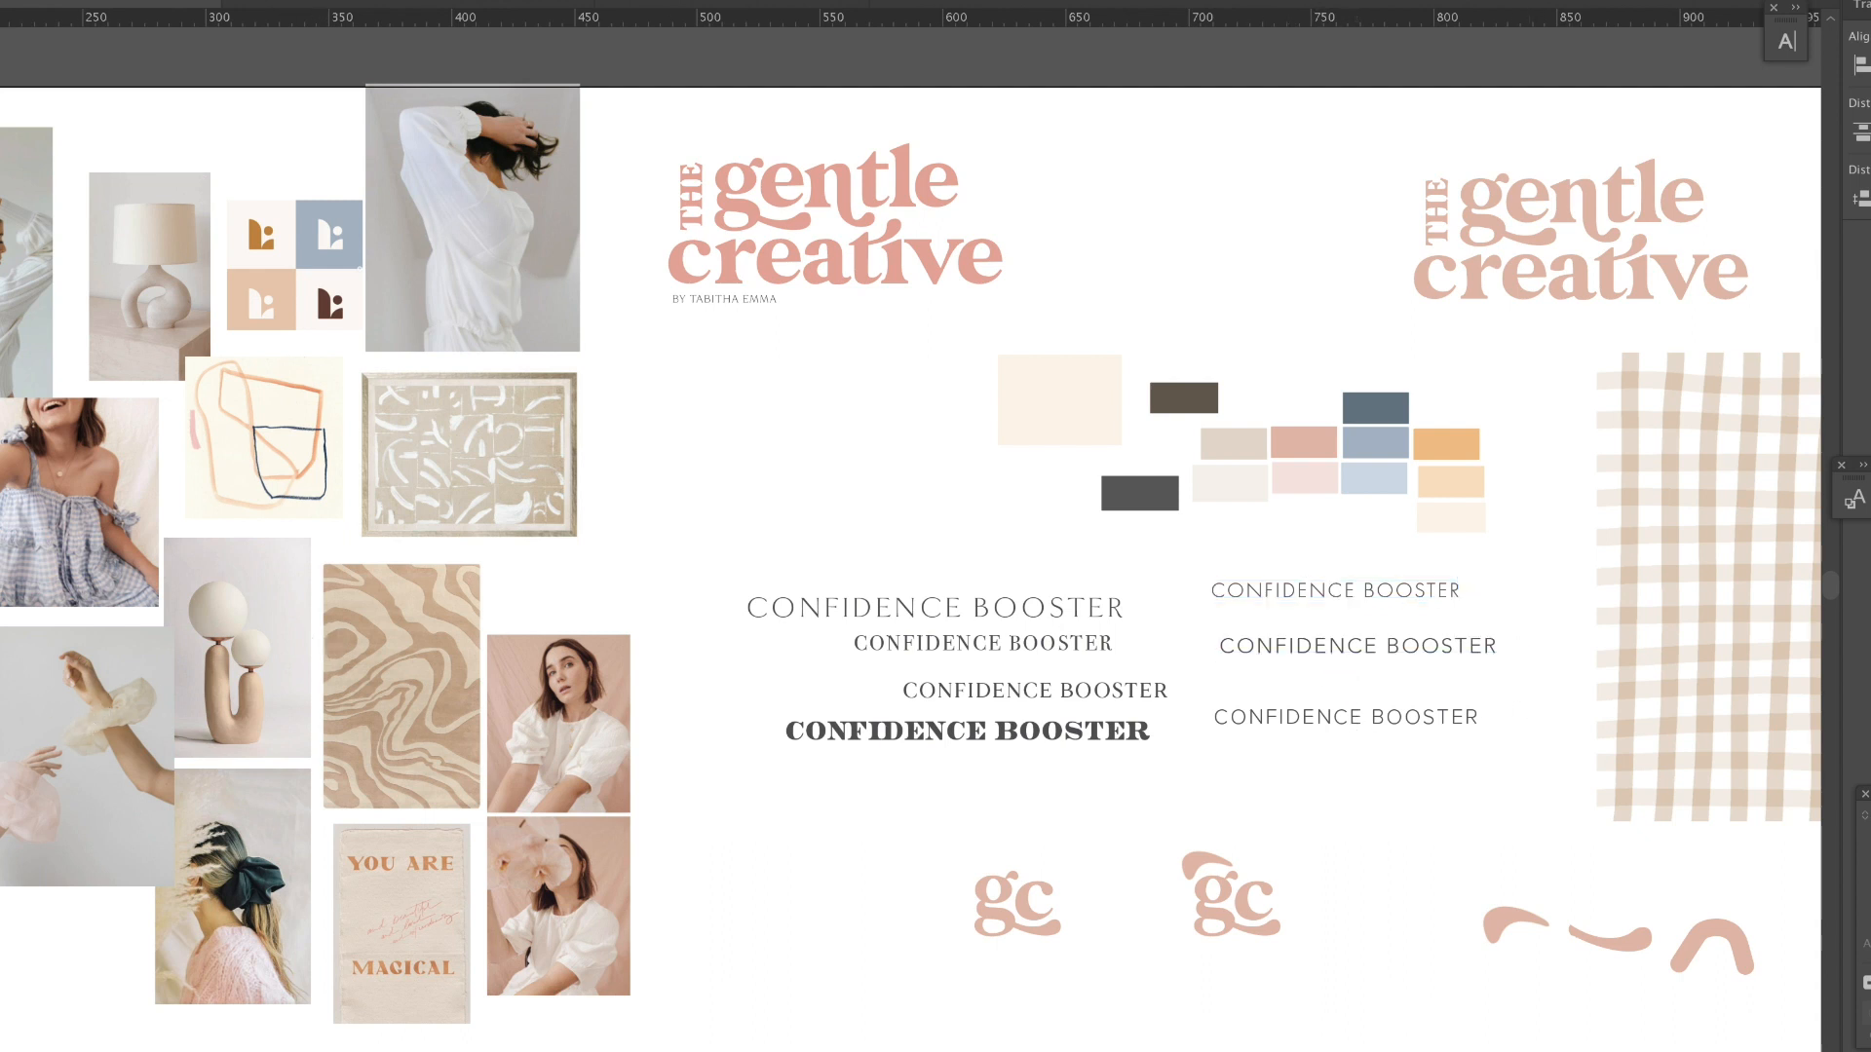
{"action": "left_click", "coordinate": [1343, 648]}
{"action": "left_click", "coordinate": [846, 542]}
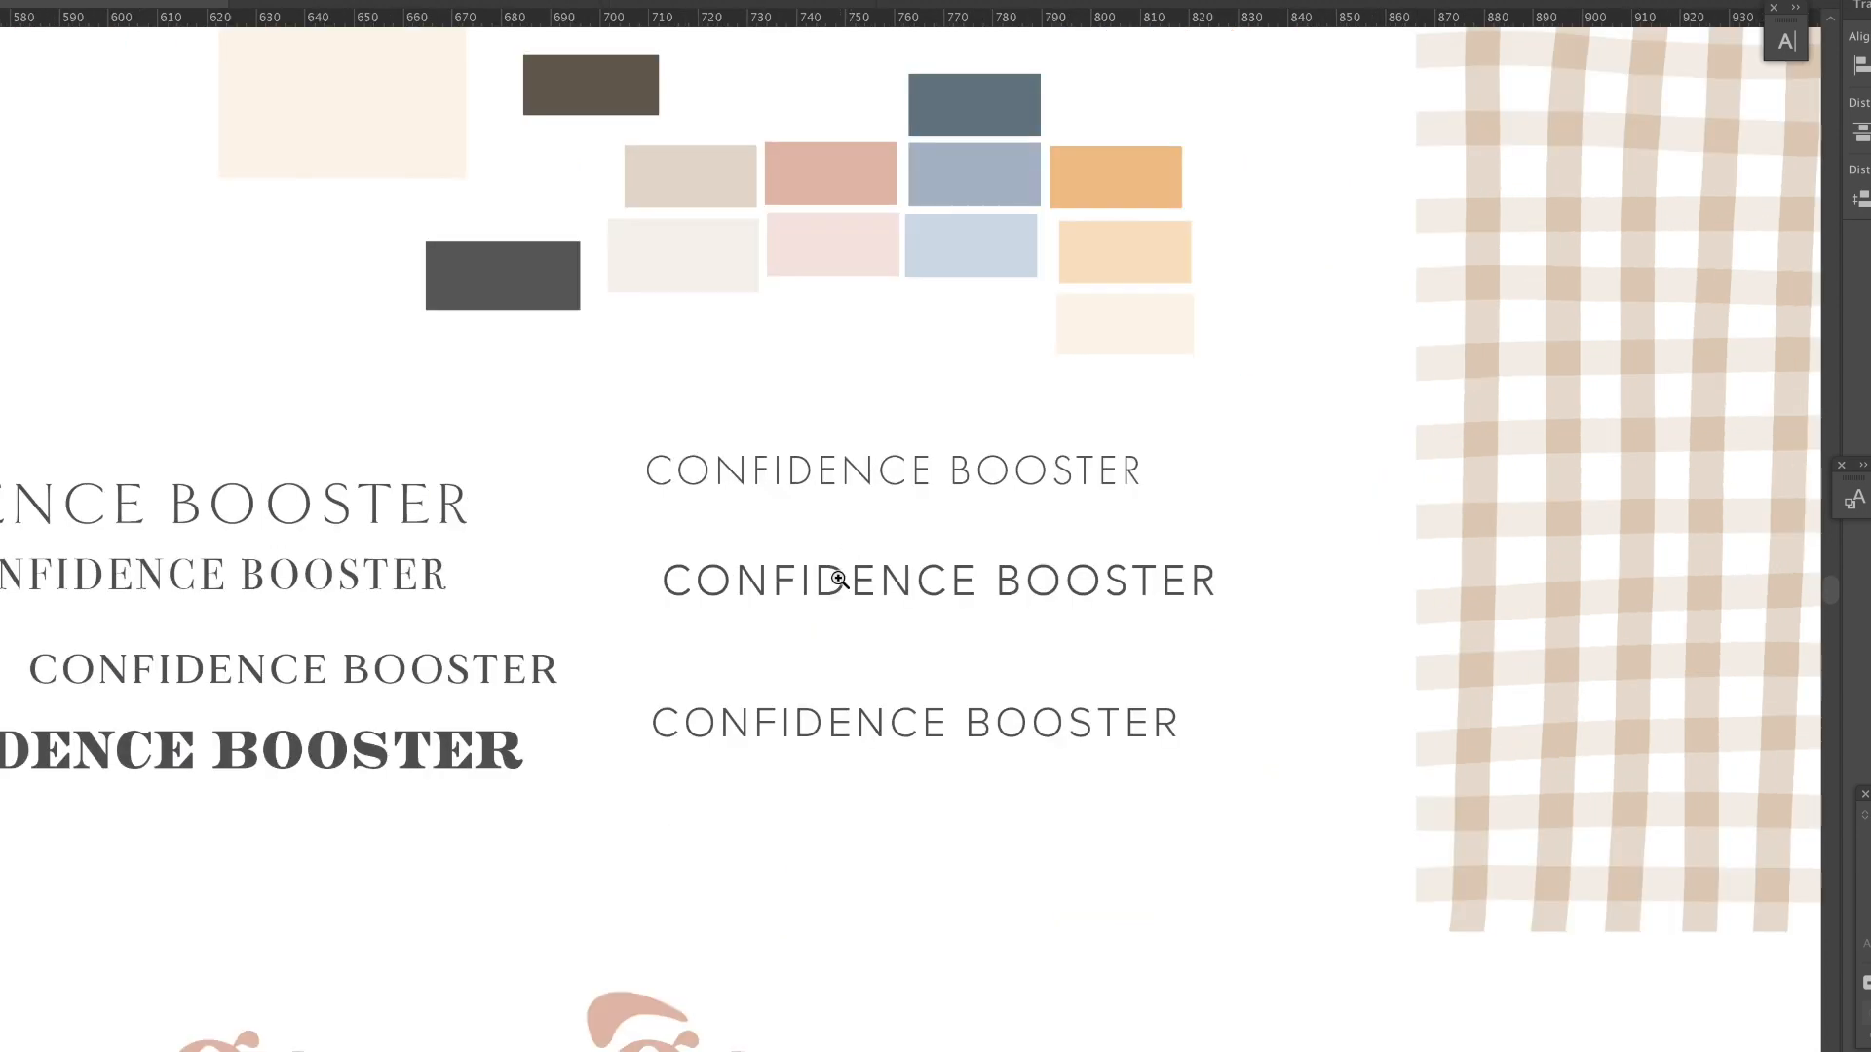
{"action": "left_click", "coordinate": [838, 579]}
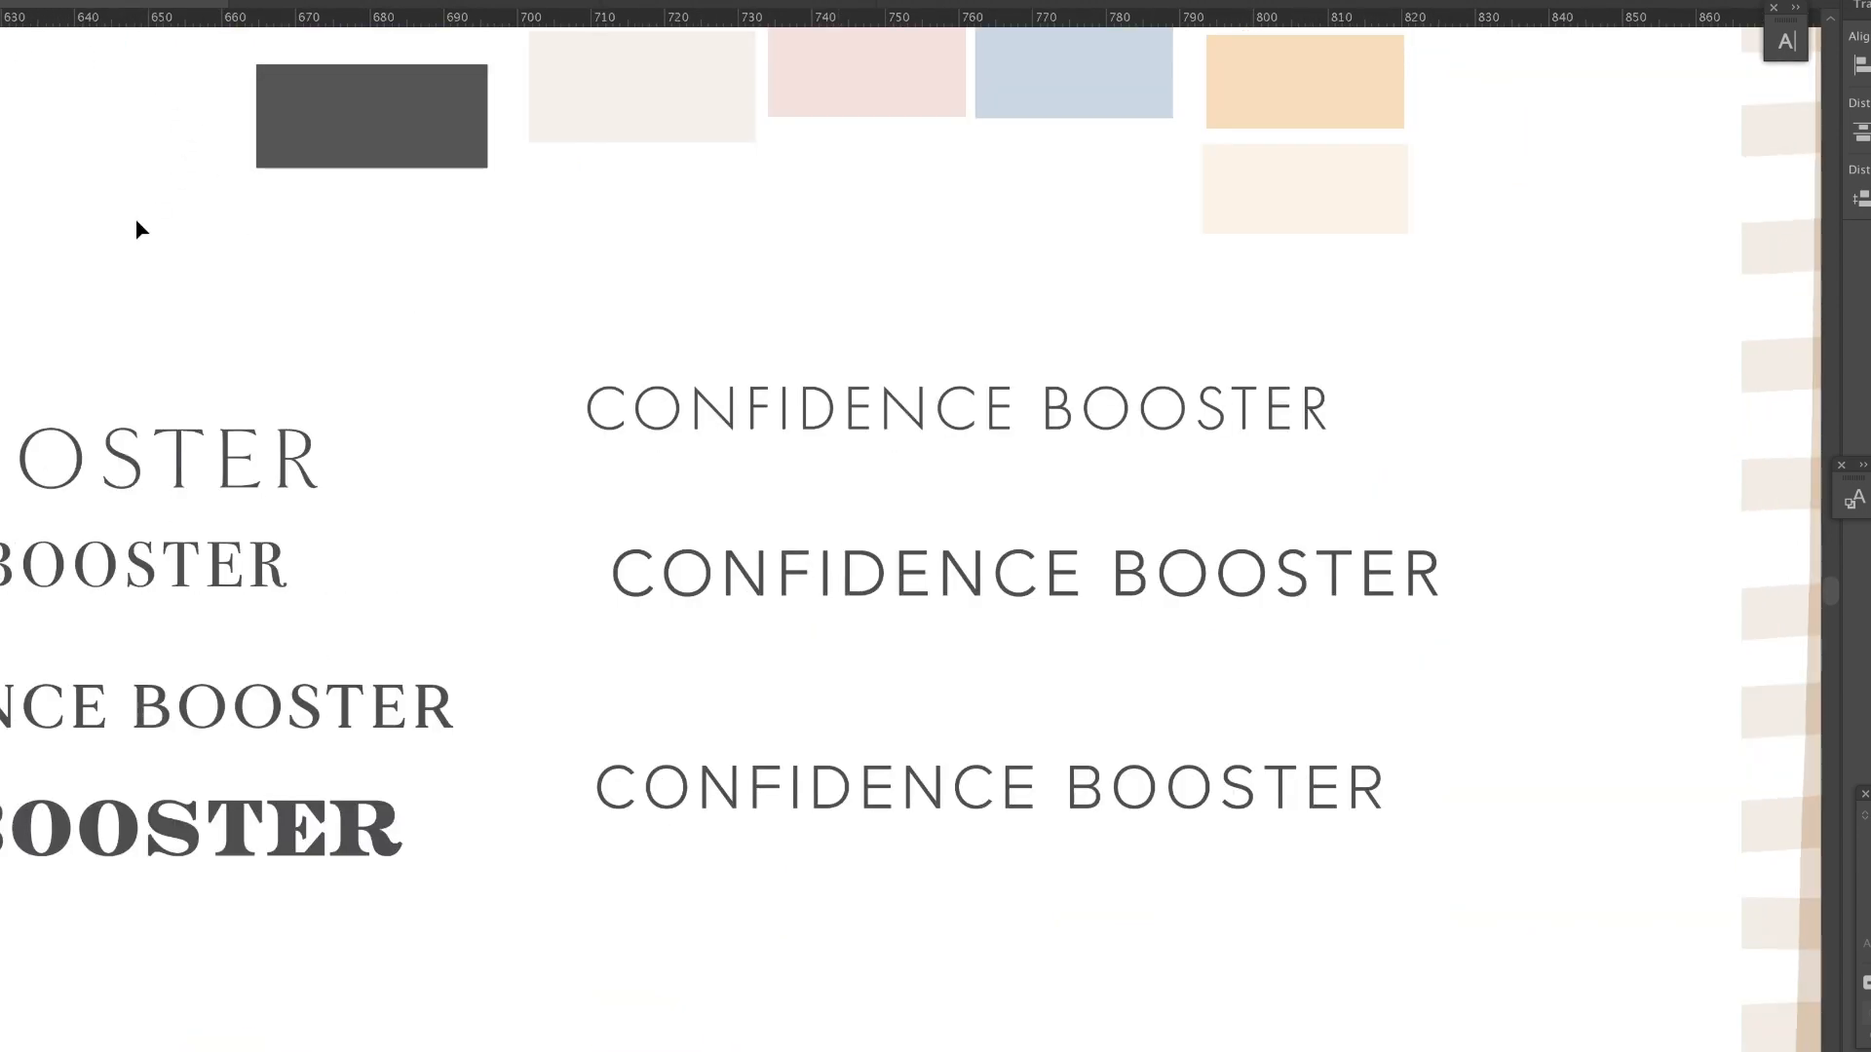
{"action": "left_click", "coordinate": [1195, 598]}
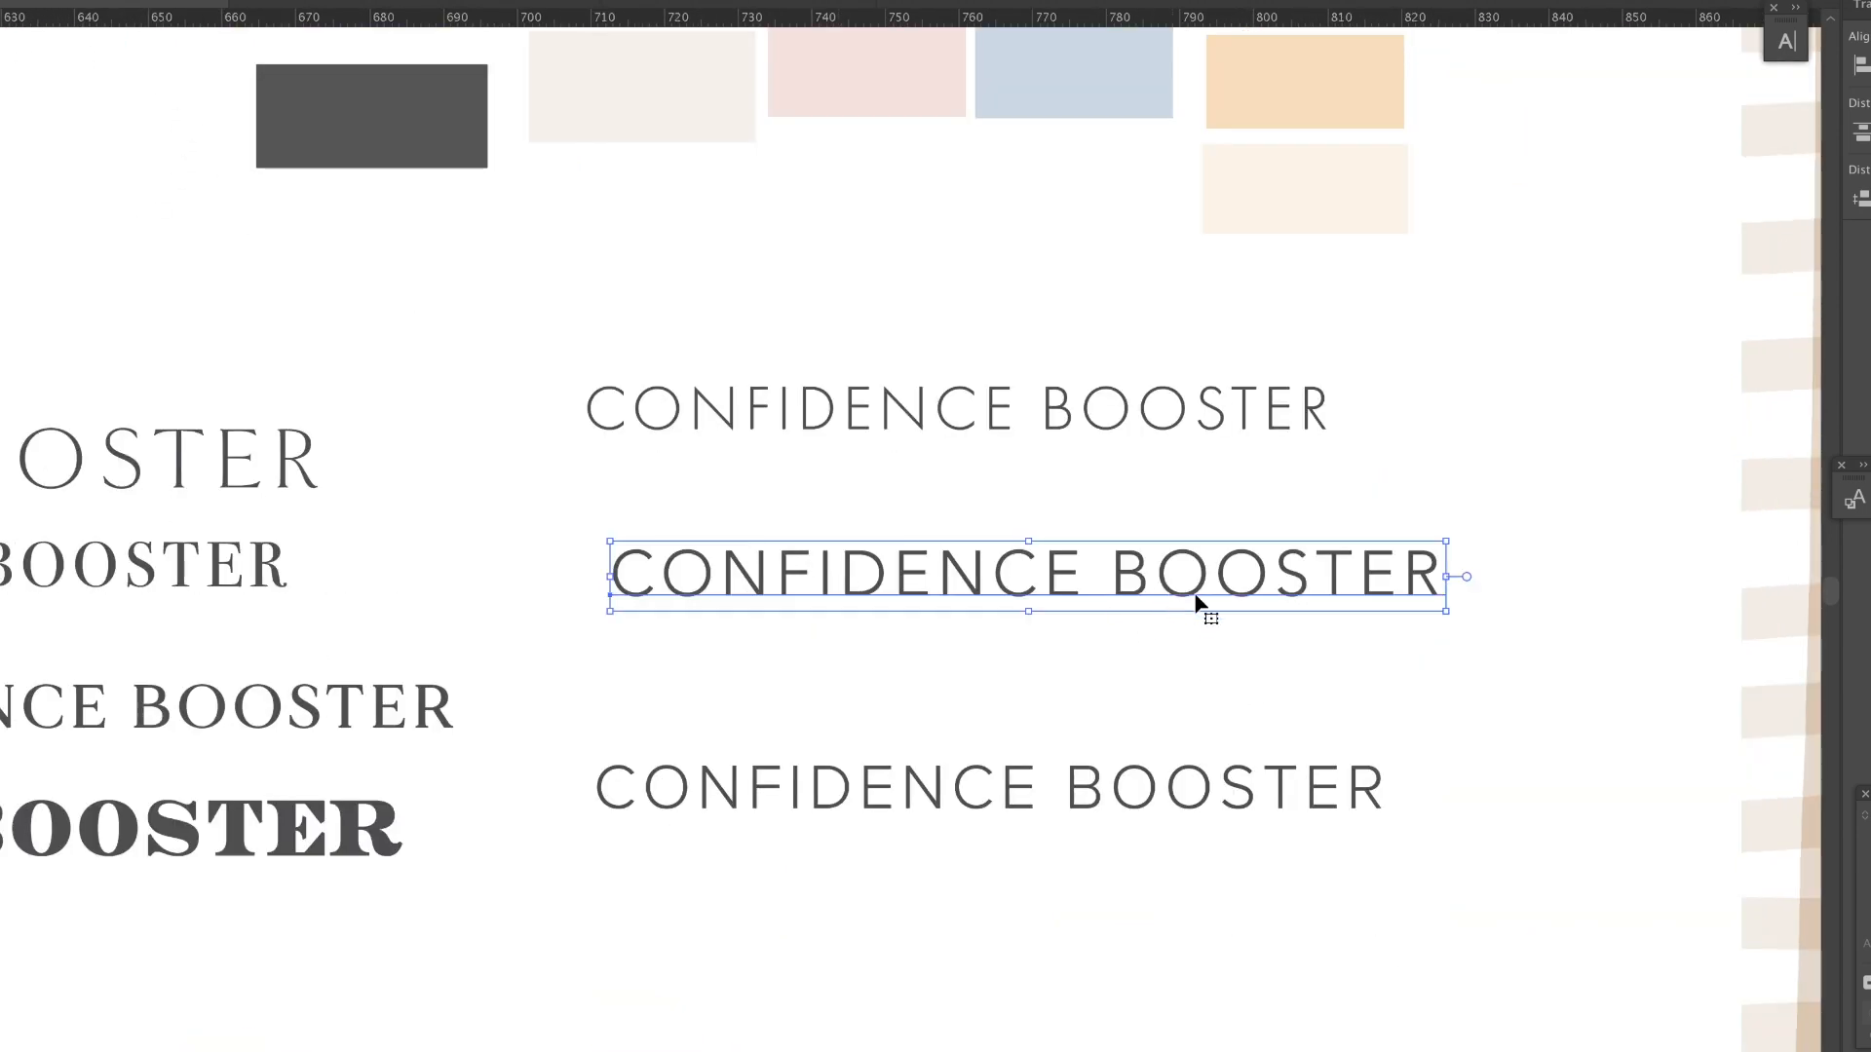
{"action": "left_click", "coordinate": [1014, 511]}
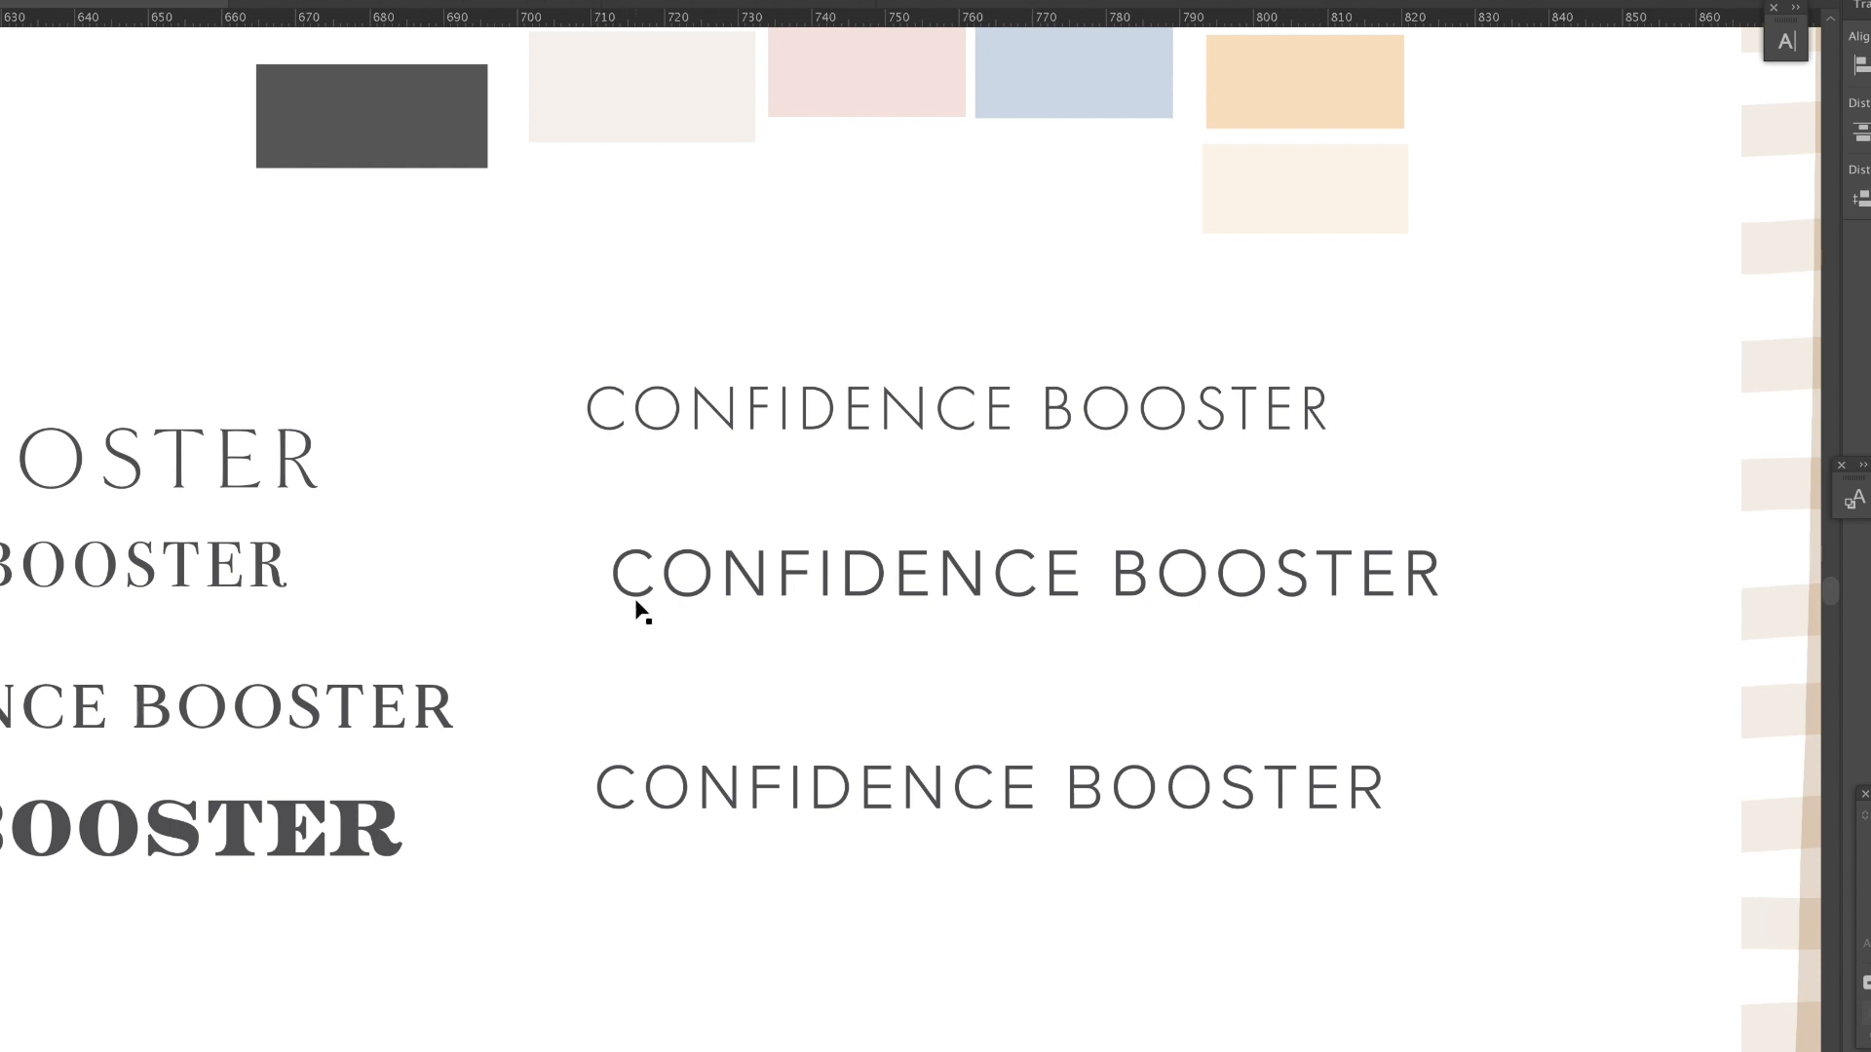
Step: Enlarge the uppermost sans-serif CONFIDENCE BOOSTER sample proportionally until it is slightly wider than the middle one
{"action": "left_click", "coordinate": [854, 409]}
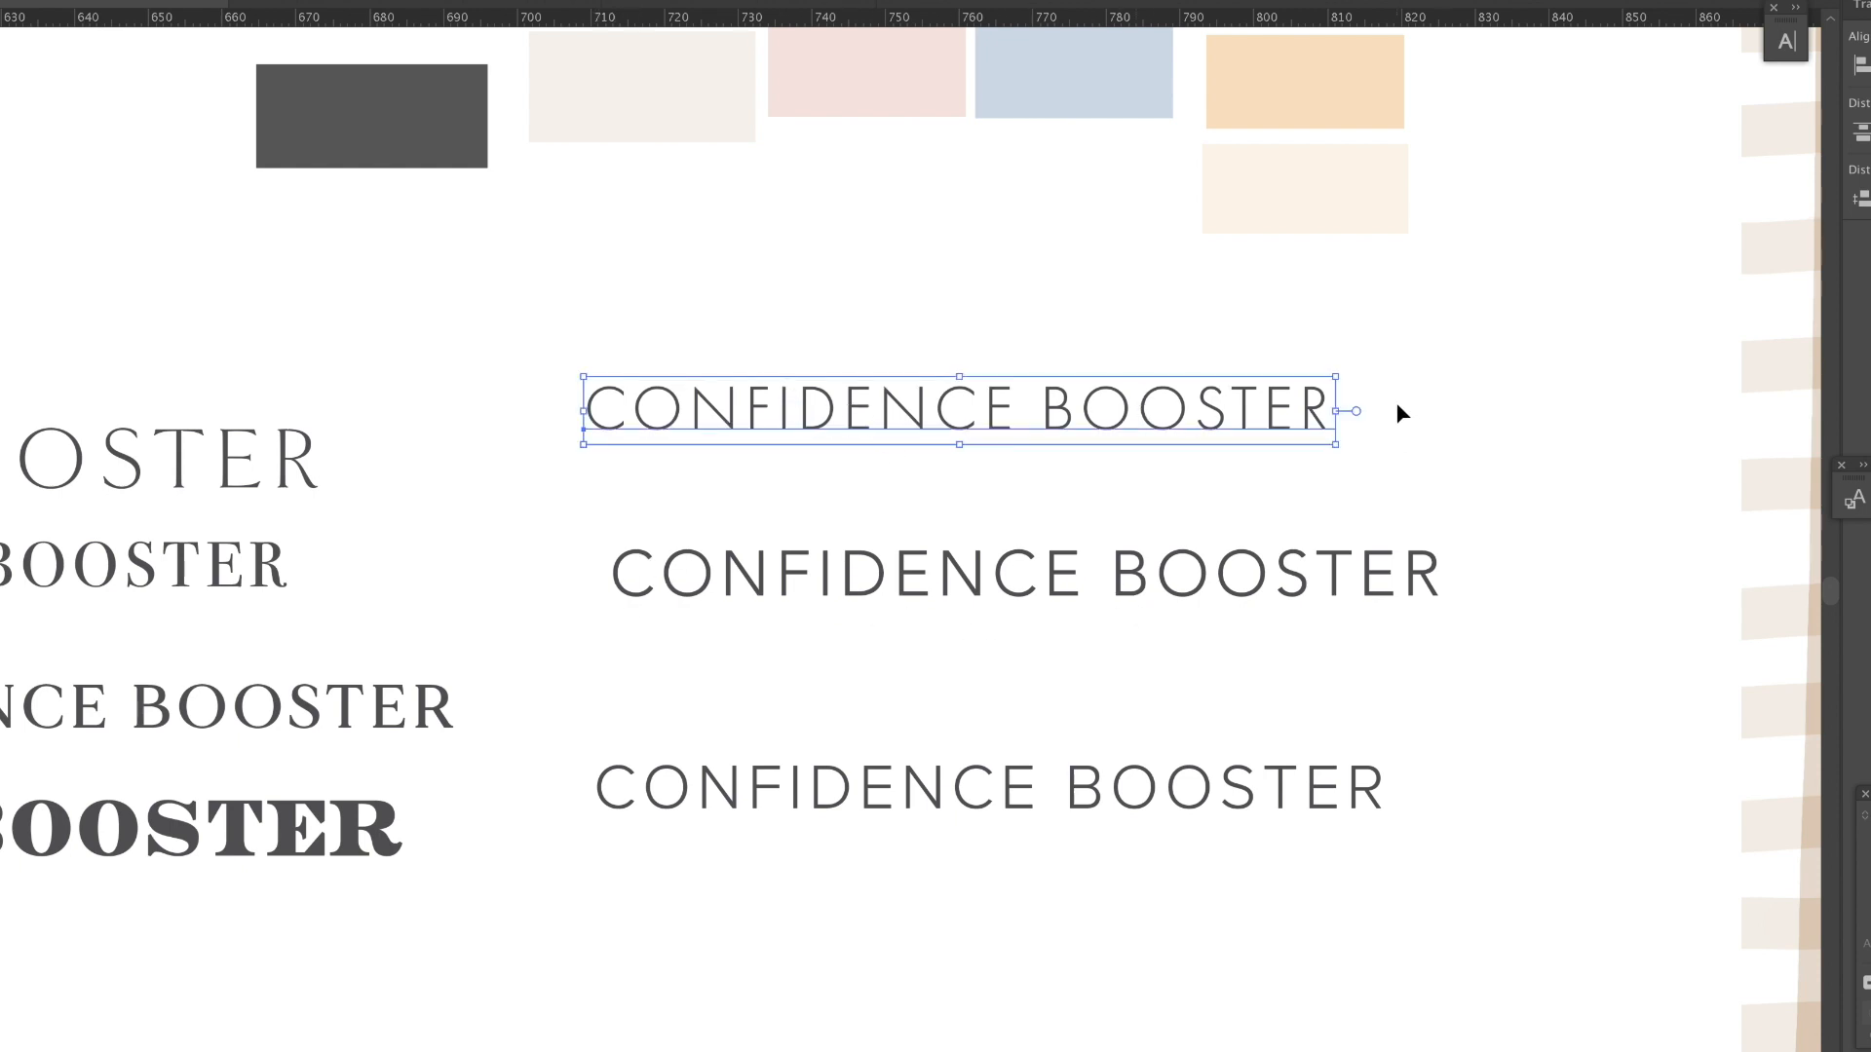
{"action": "left_click_drag", "start_coordinate": [1335, 376], "coordinate": [1494, 361]}
{"action": "left_click", "coordinate": [1454, 590]}
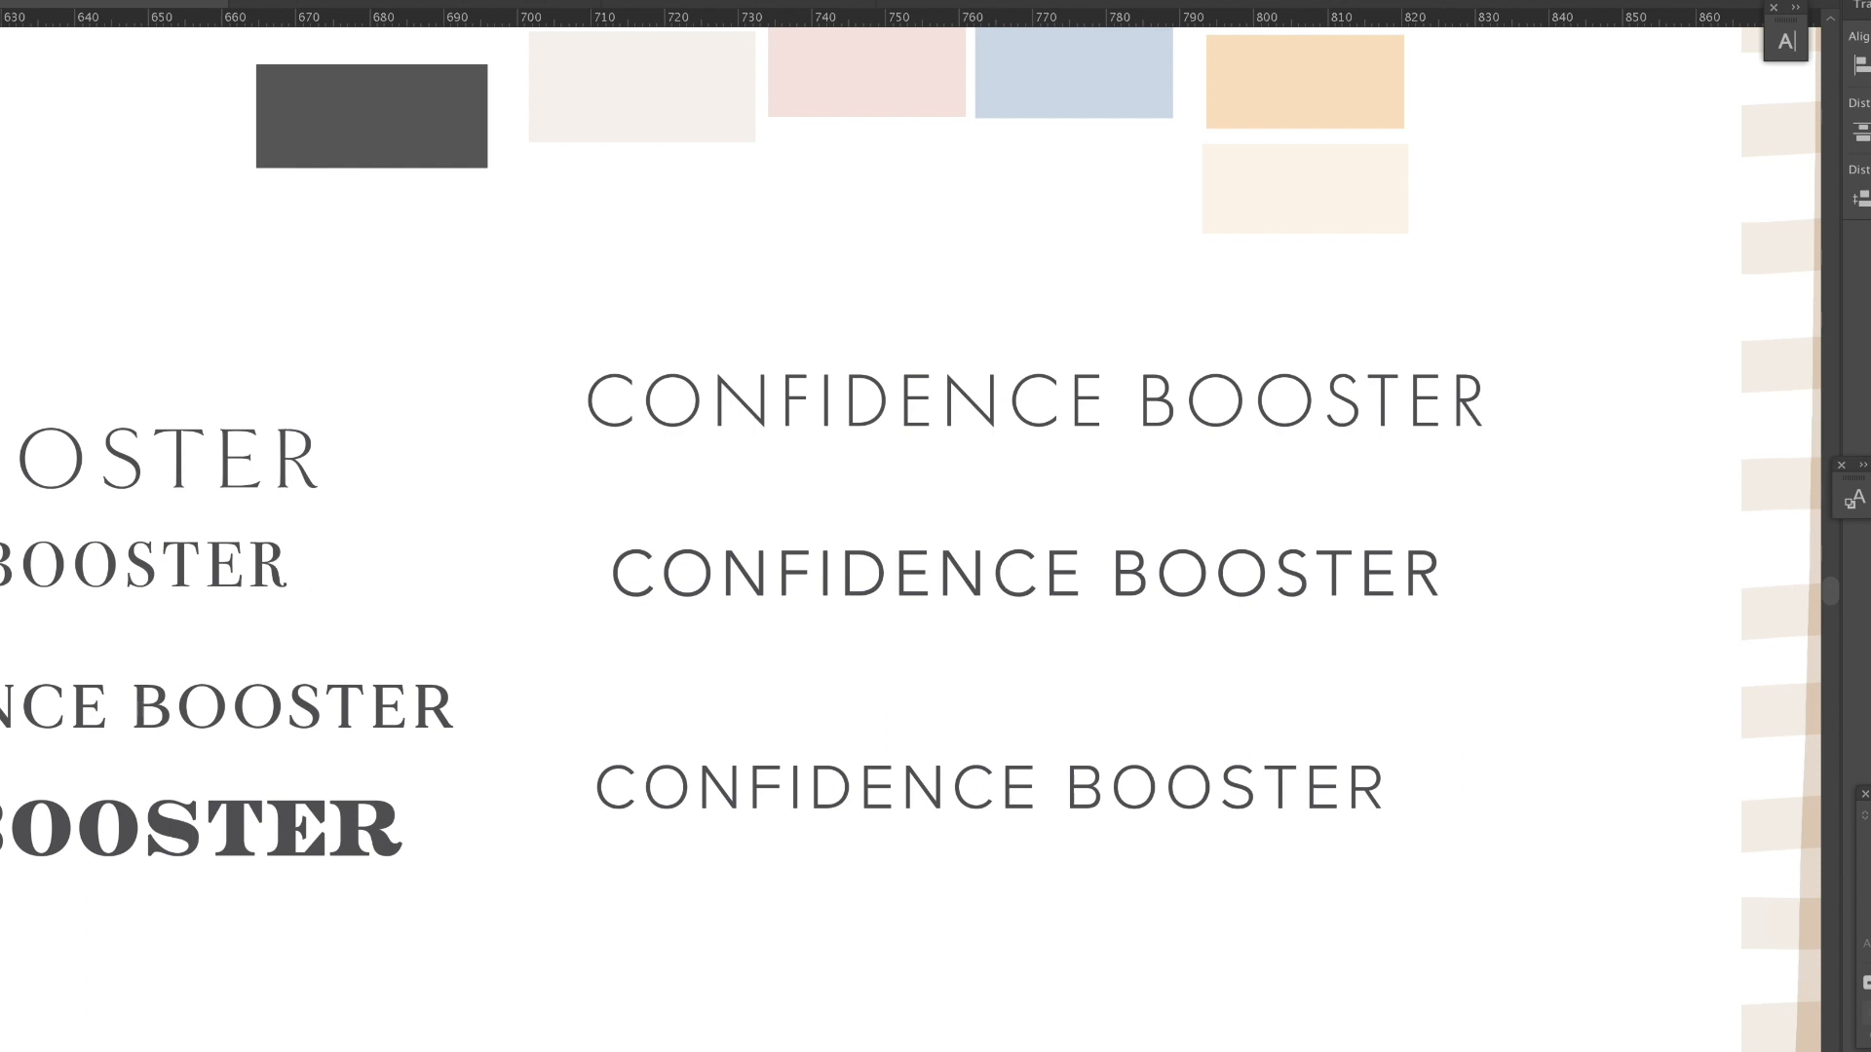
Step: Examine the sans-serif samples in an overview alongside the serif samples, logos and brand applications
{"action": "left_click", "coordinate": [1249, 552], "text": "alt"}
{"action": "left_click", "coordinate": [1248, 554], "text": "alt"}
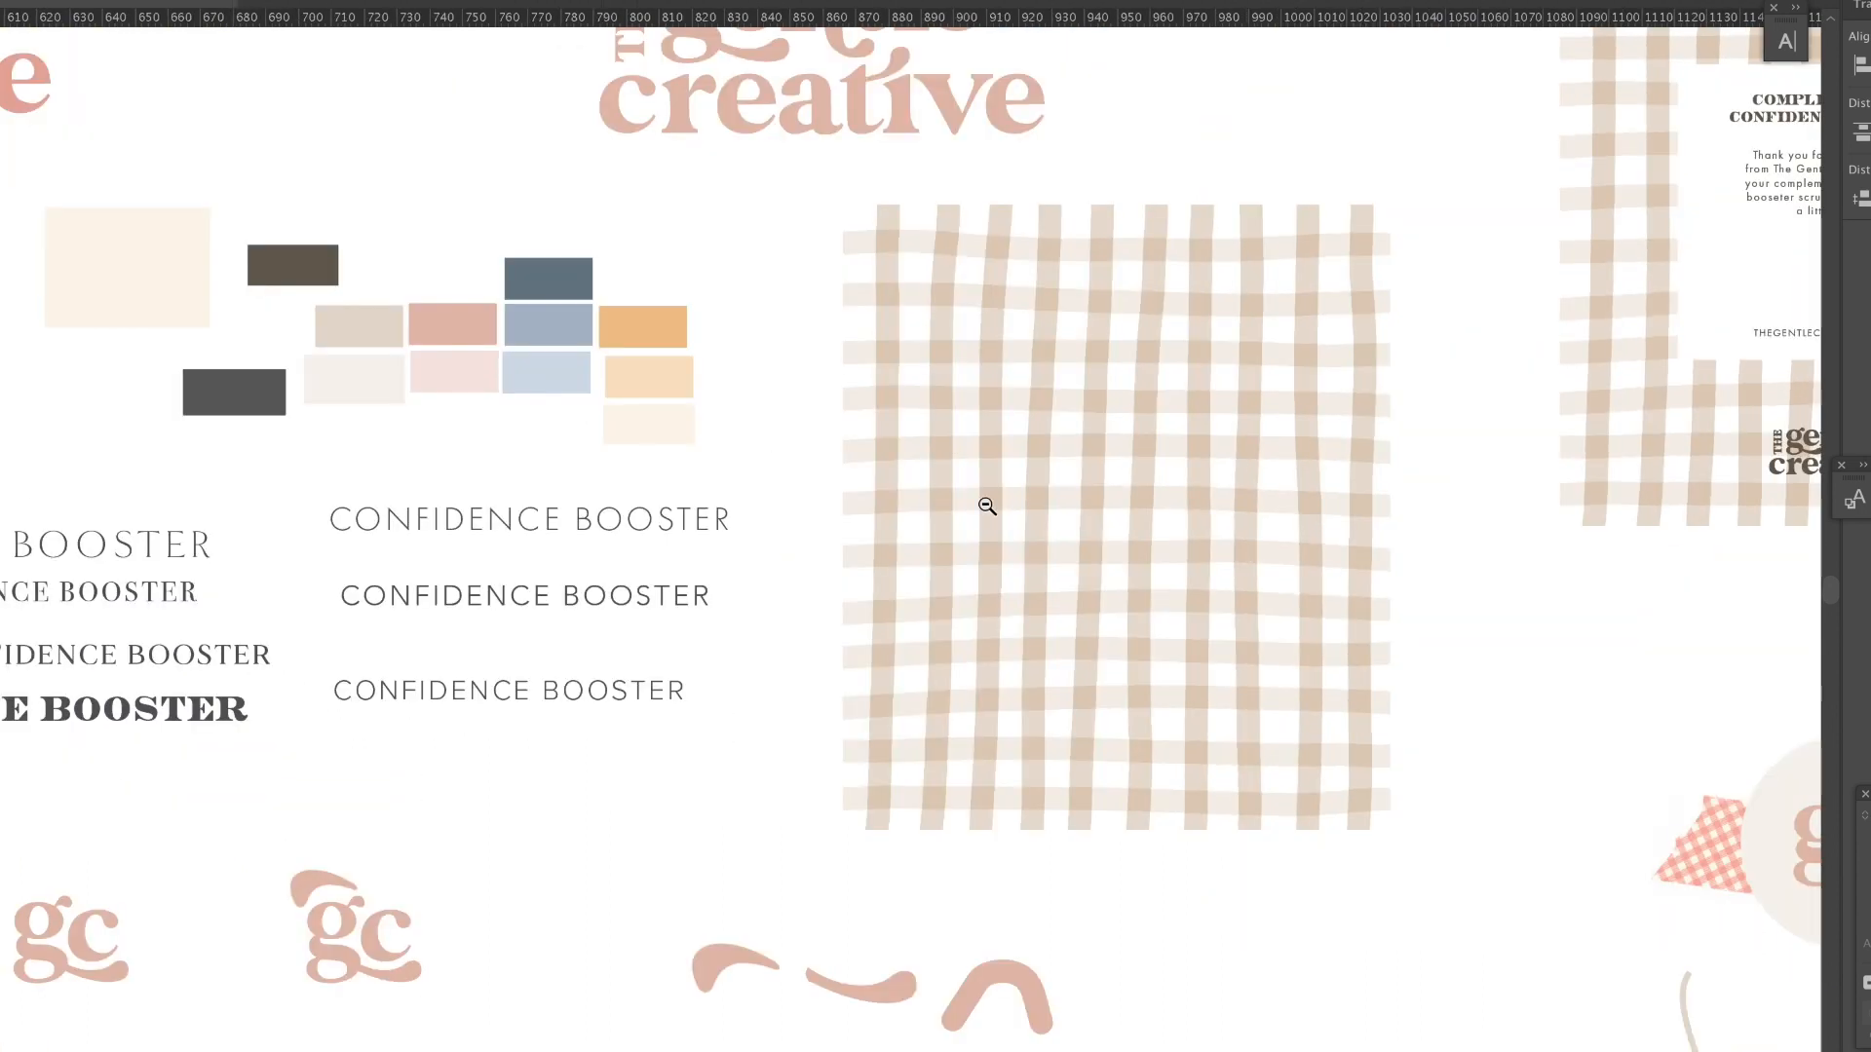
{"action": "left_click", "coordinate": [449, 593], "text": "alt"}
{"action": "left_click", "coordinate": [485, 598], "text": "alt"}
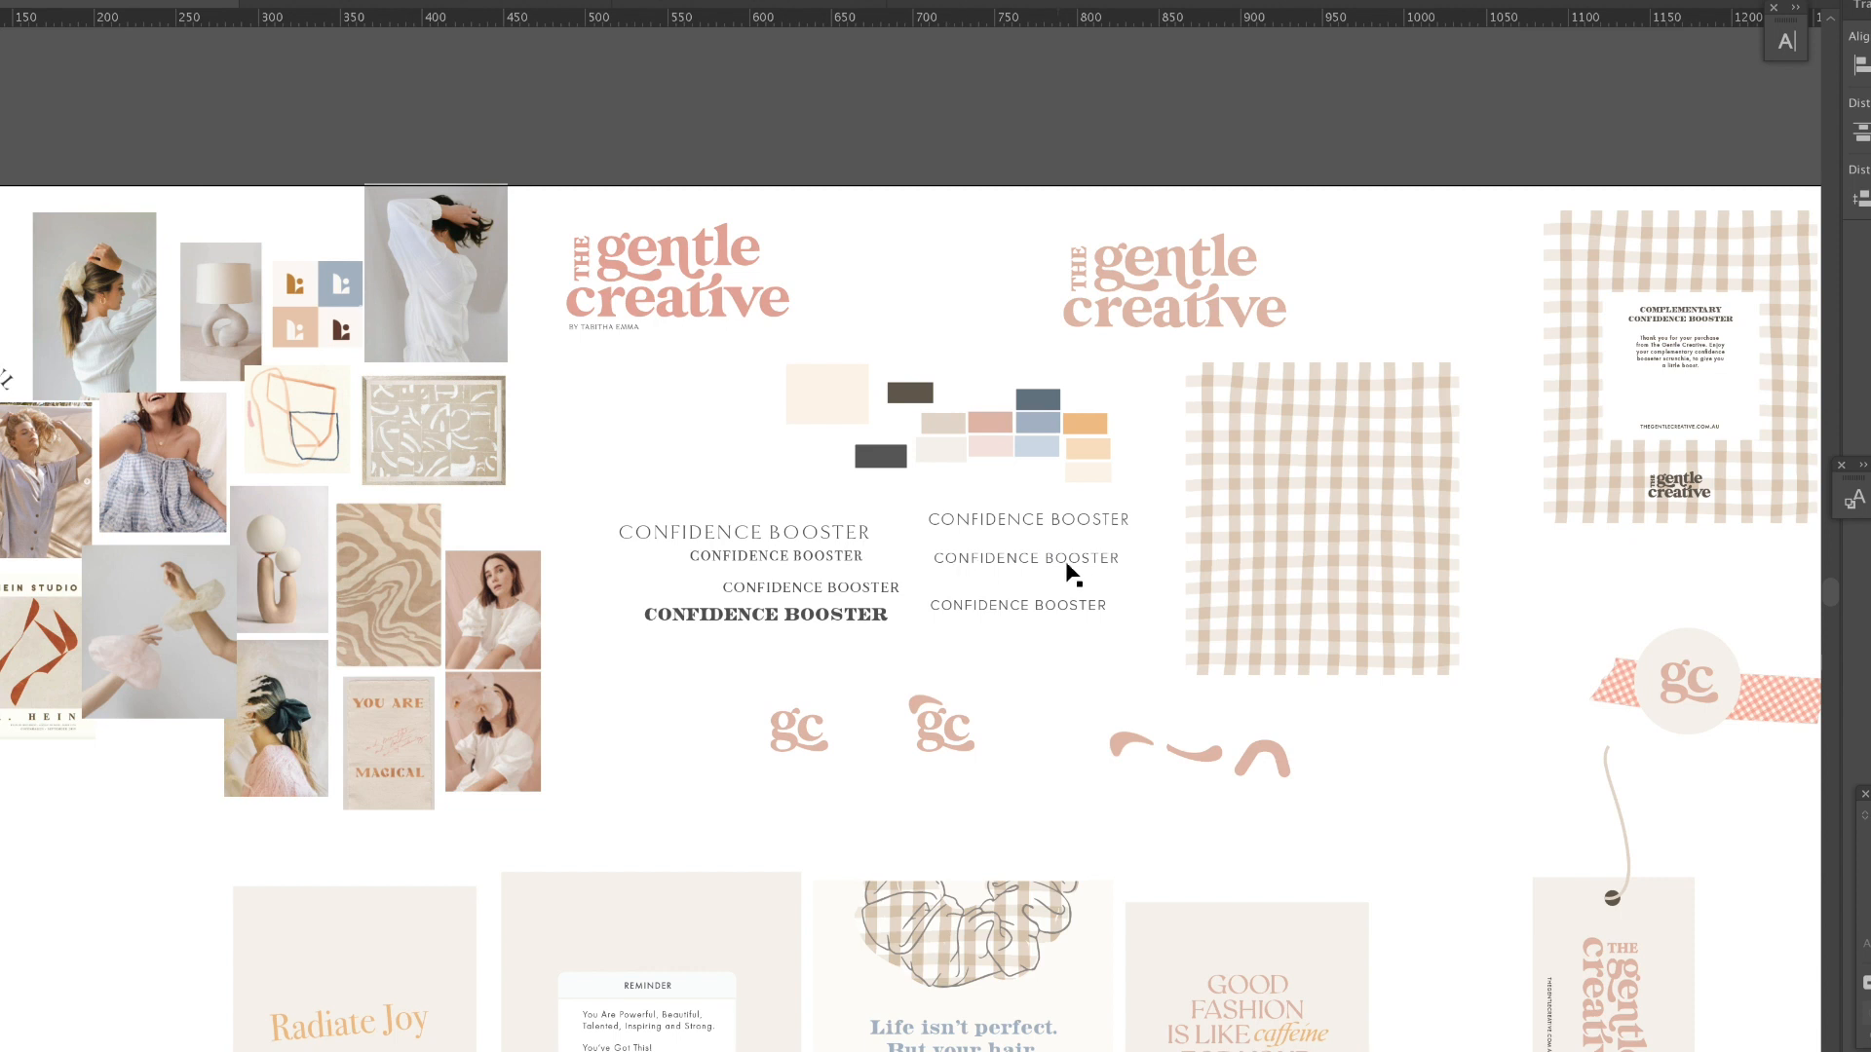
{"action": "left_click", "coordinate": [953, 532]}
{"action": "left_click", "coordinate": [1043, 538]}
{"action": "left_click", "coordinate": [1027, 531]}
{"action": "left_click", "coordinate": [1146, 556]}
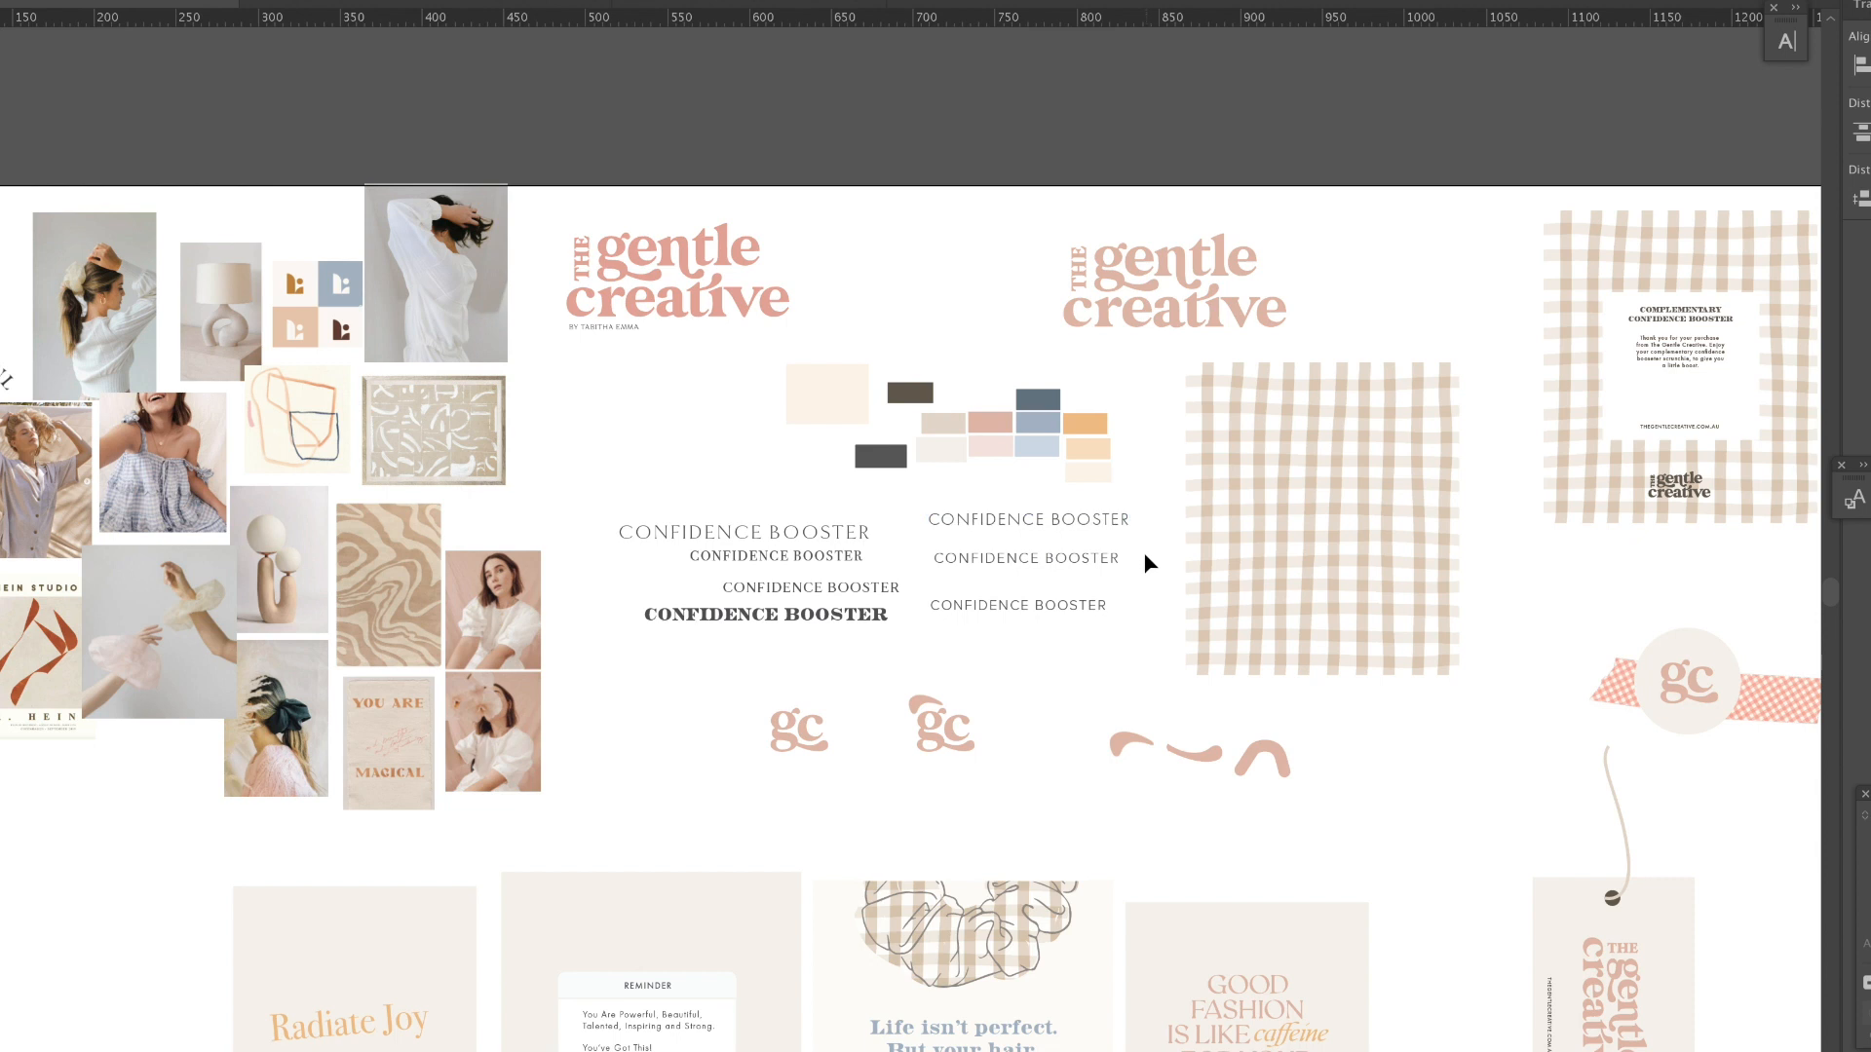
{"action": "left_click", "coordinate": [1066, 523]}
{"action": "left_click", "coordinate": [1076, 637]}
Step: Inspect the plain gc monogram and nudge the swash above the second gc monogram slightly
{"action": "left_click_drag", "start_coordinate": [743, 674], "coordinate": [859, 794]}
{"action": "left_click", "coordinate": [871, 665]}
{"action": "left_click", "coordinate": [947, 799]}
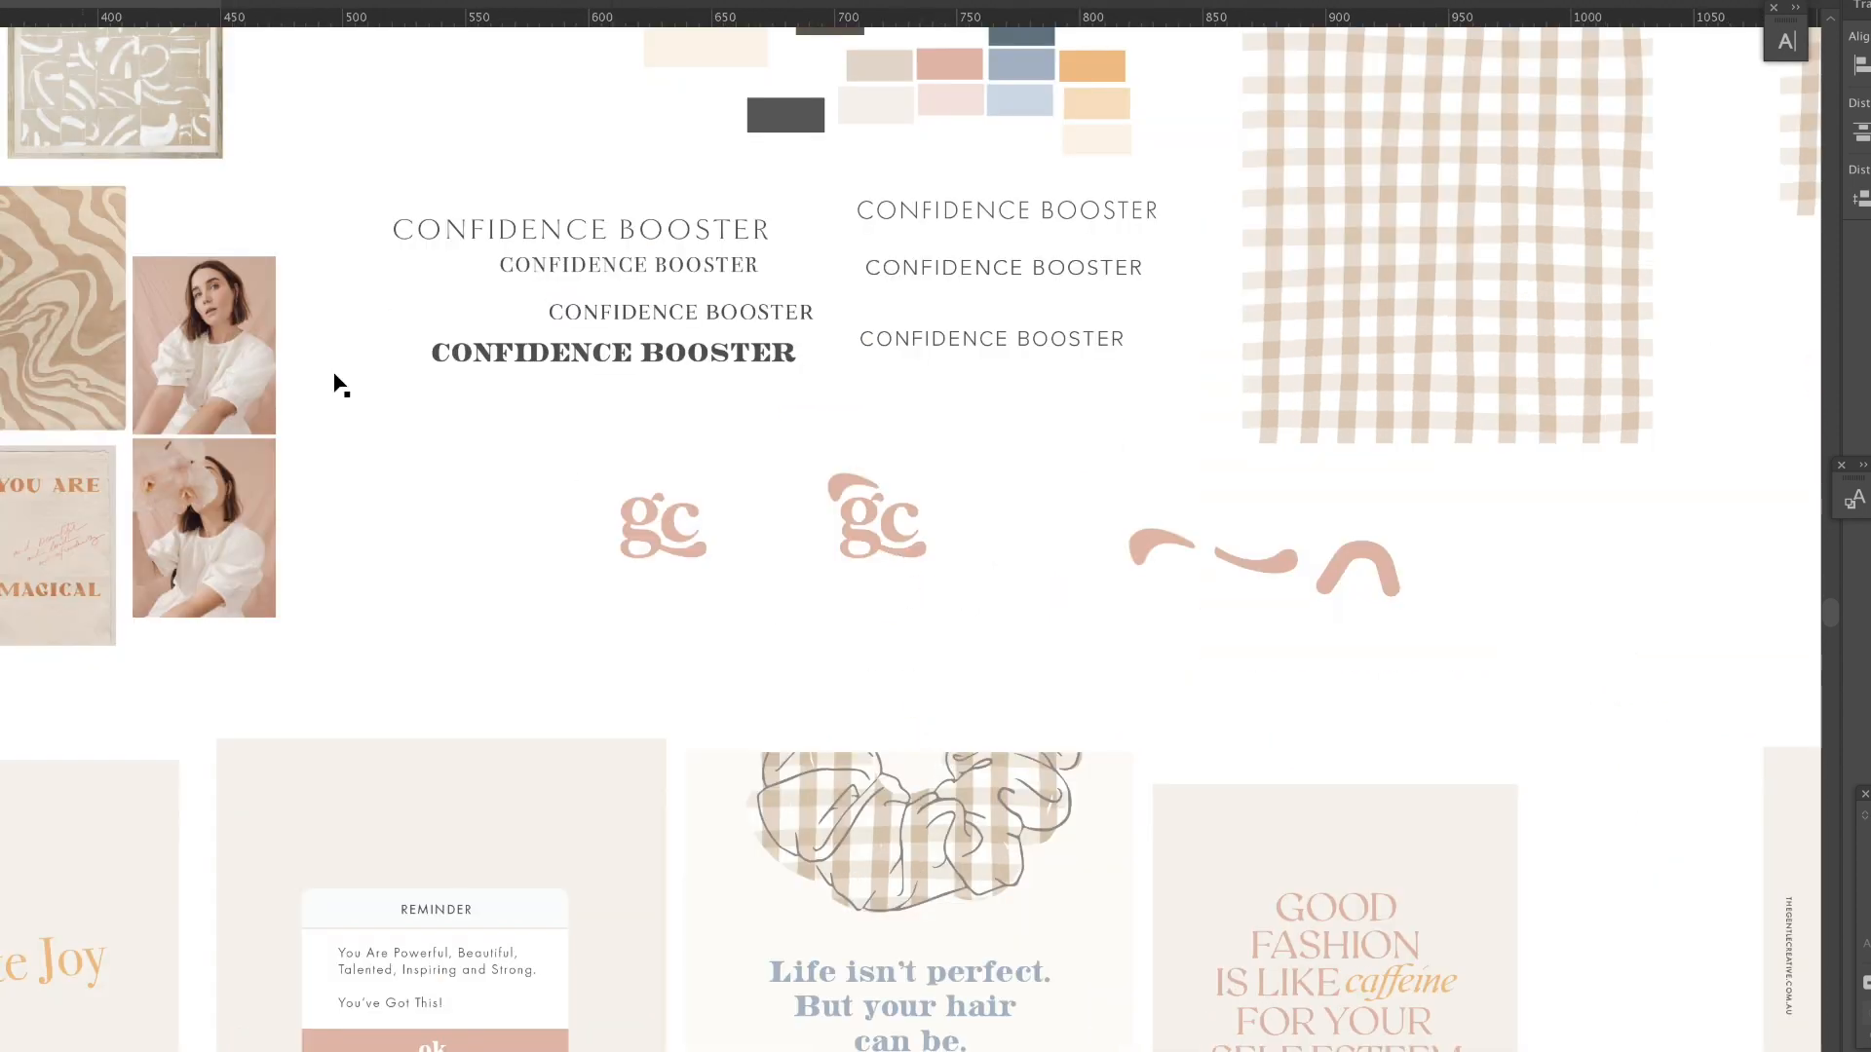
{"action": "left_click", "coordinate": [677, 551]}
{"action": "mouse_move", "coordinate": [840, 502]}
{"action": "left_mouse_down"}
{"action": "mouse_move", "coordinate": [920, 426]}
{"action": "mouse_move", "coordinate": [865, 422]}
{"action": "mouse_move", "coordinate": [829, 482]}
{"action": "left_mouse_up"}
Step: Shift the two curved stroke shapes and the arch shape beside the gc monograms a little closer to them
{"action": "left_click_drag", "start_coordinate": [1226, 557], "coordinate": [1182, 557]}
{"action": "left_click", "coordinate": [1234, 643]}
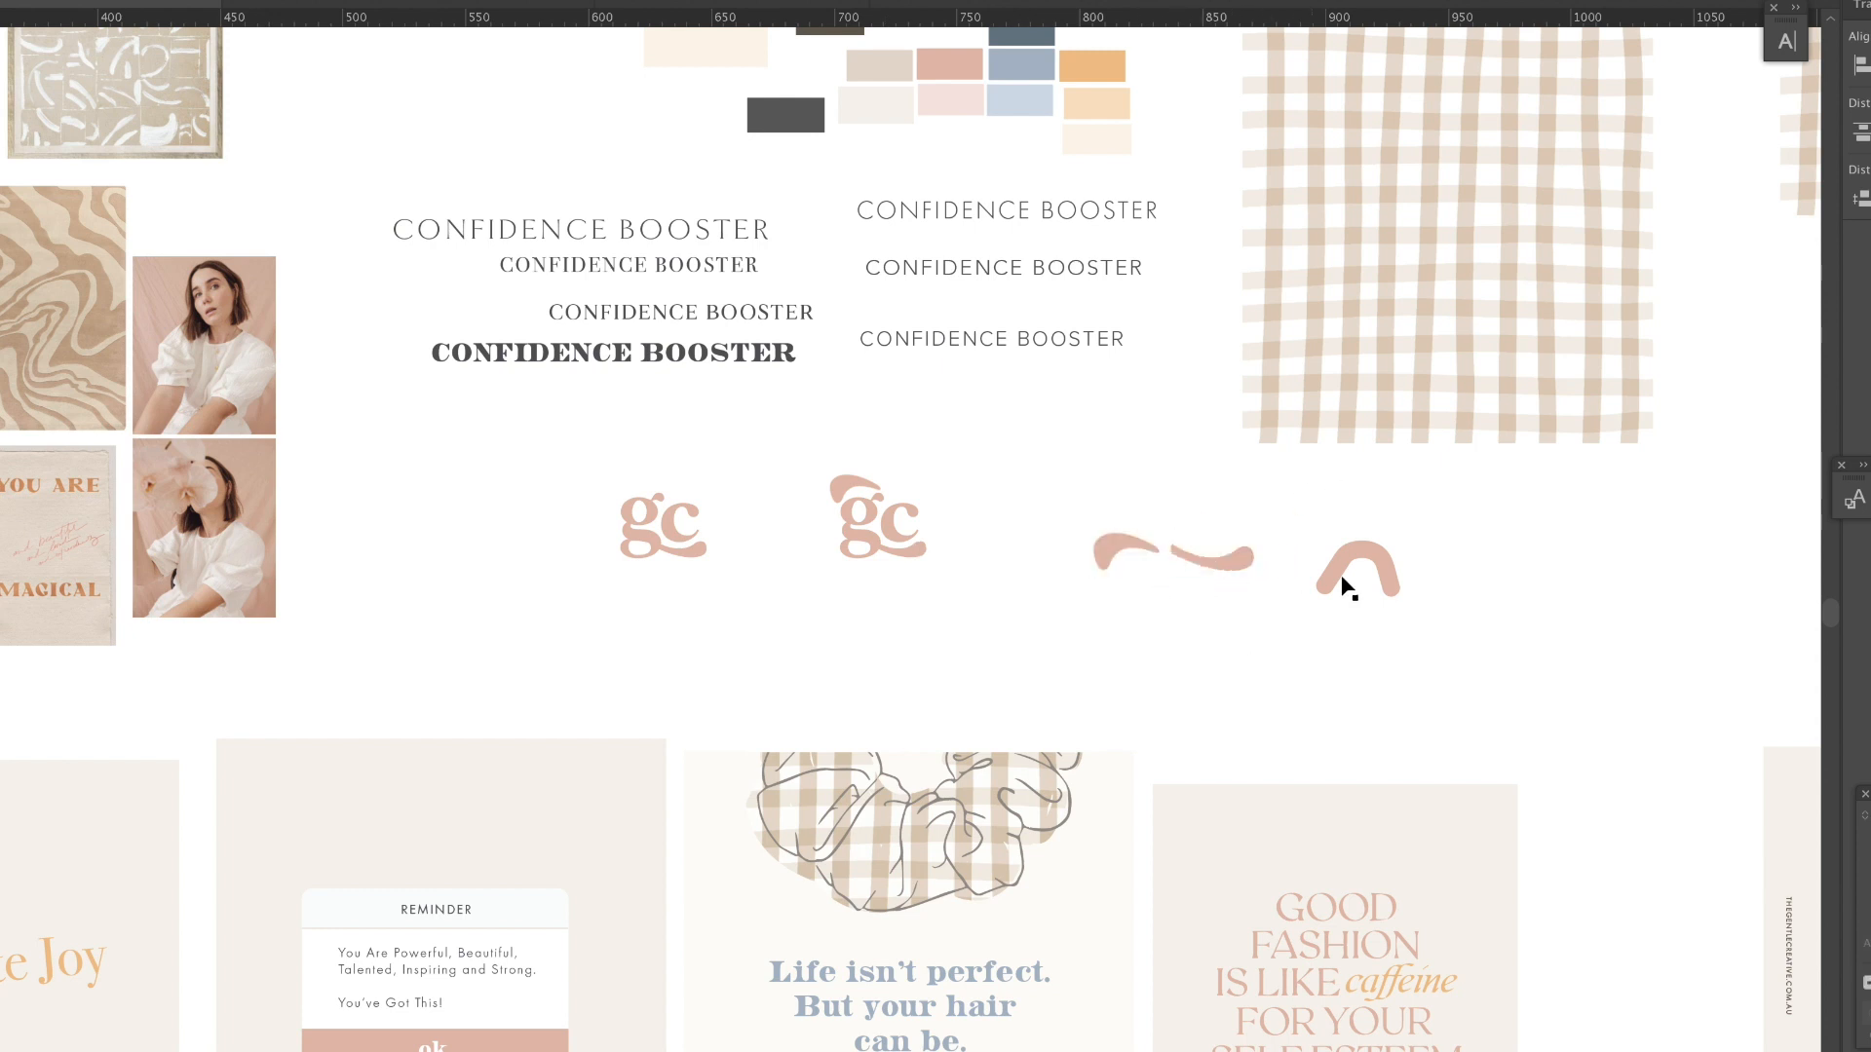
{"action": "left_click_drag", "start_coordinate": [1330, 580], "coordinate": [1304, 579]}
{"action": "left_click", "coordinate": [1418, 660]}
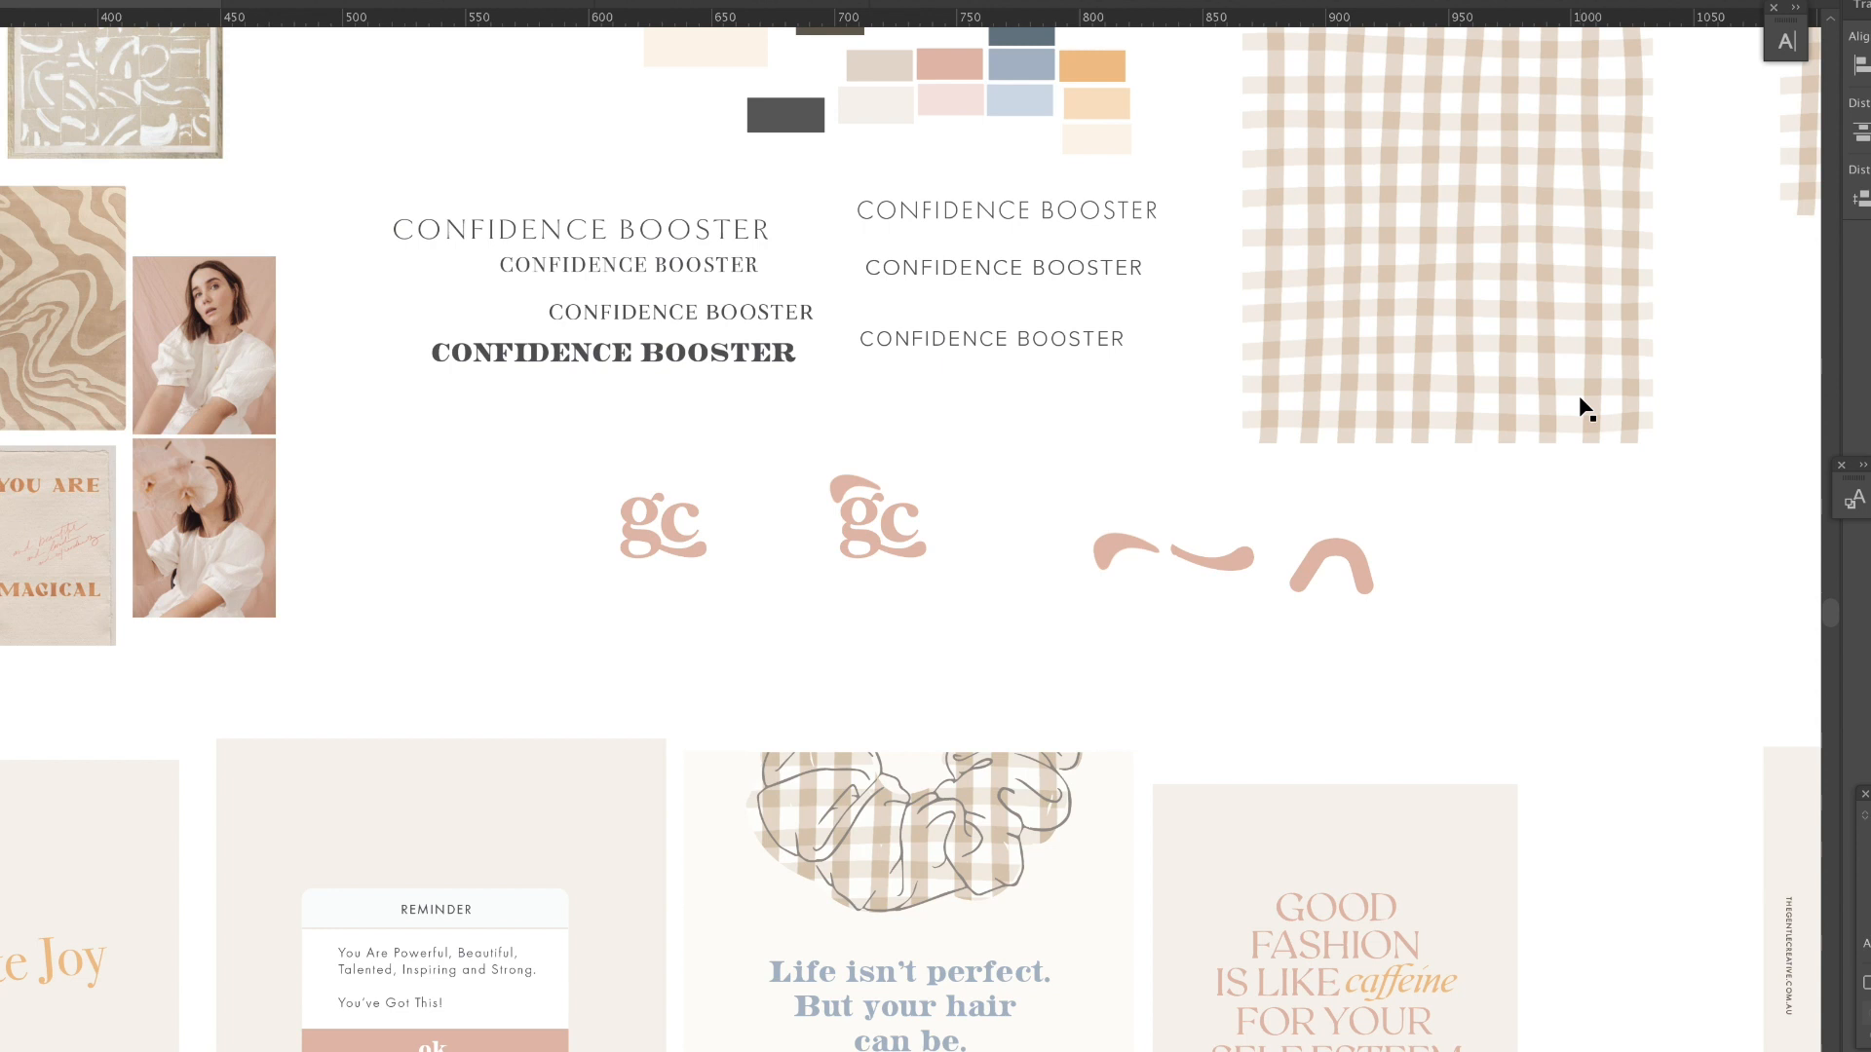
Step: Compare the mood board imagery with the beige gingham pattern and its use on the complementary card
{"action": "scroll", "coordinate": [828, 350], "scroll_direction": "up", "scroll_amount": 5}
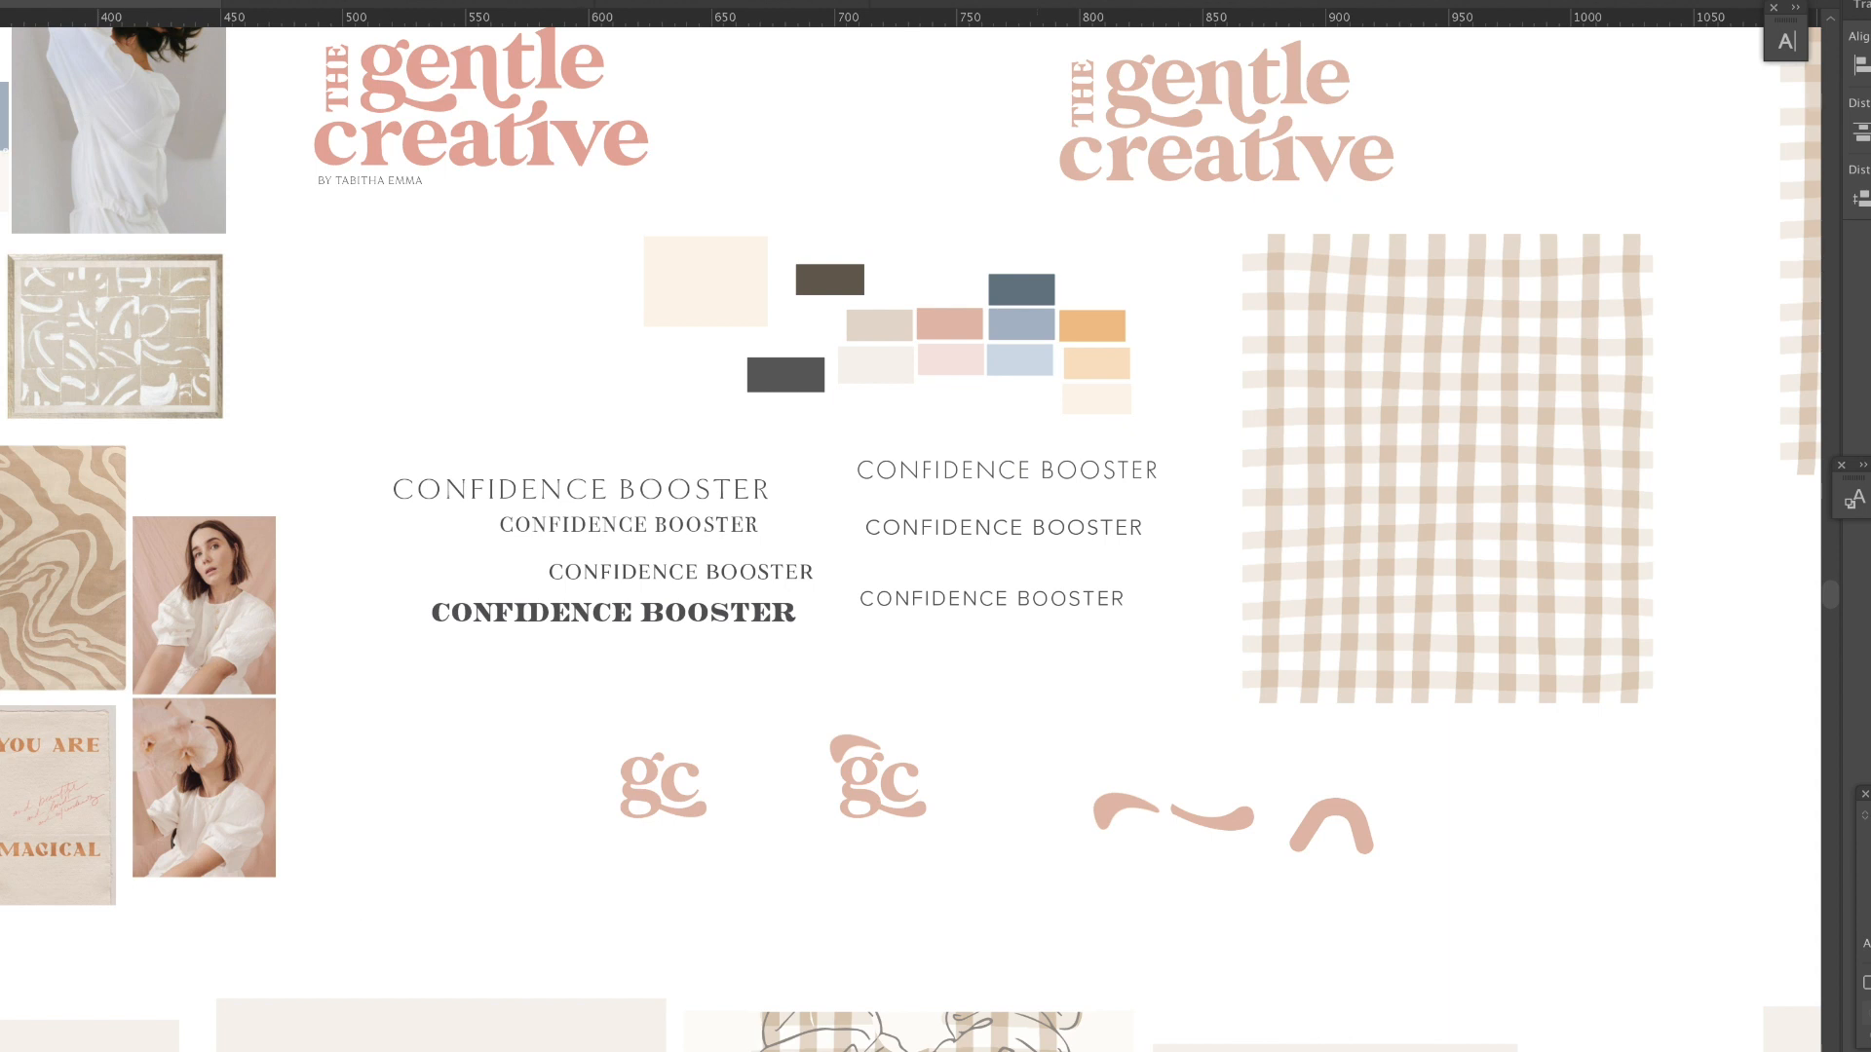
{"action": "scroll", "coordinate": [912, 530], "scroll_direction": "left", "scroll_amount": 10}
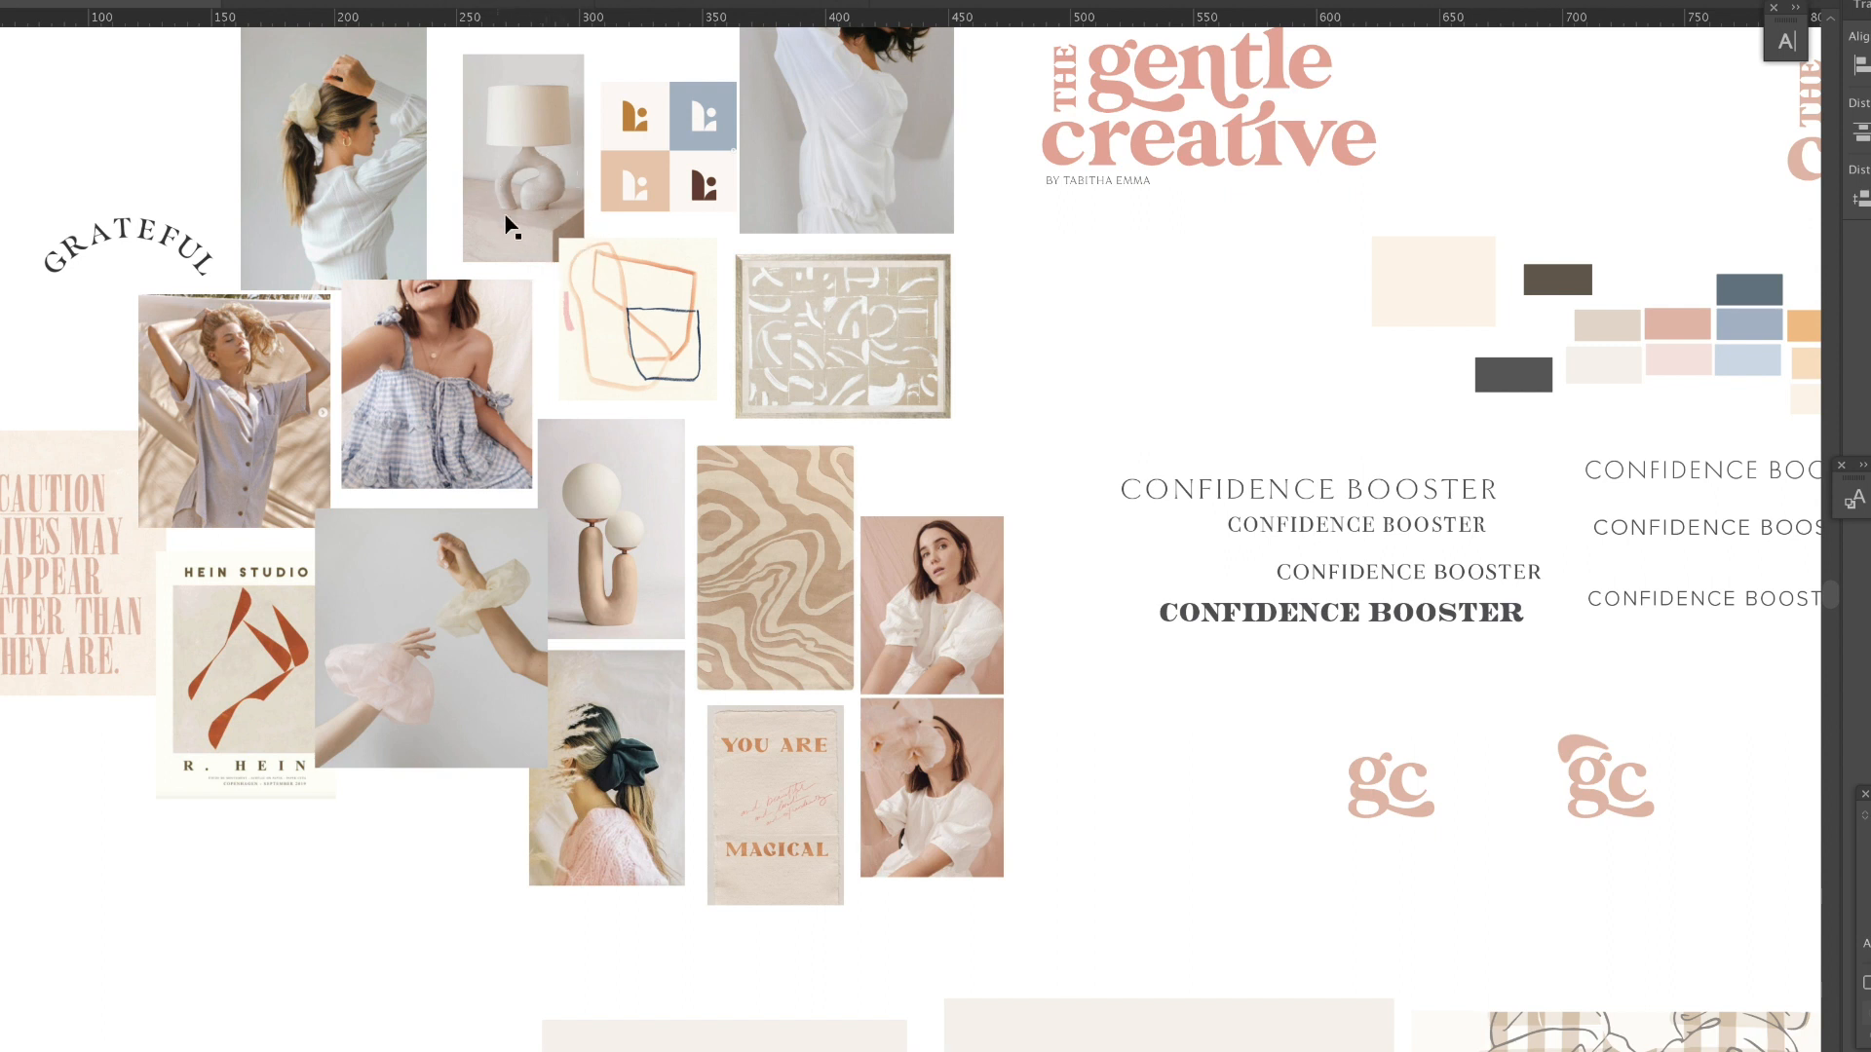
{"action": "scroll", "coordinate": [910, 539], "scroll_direction": "right", "scroll_amount": 1}
{"action": "scroll", "coordinate": [910, 539], "scroll_direction": "right", "scroll_amount": 10}
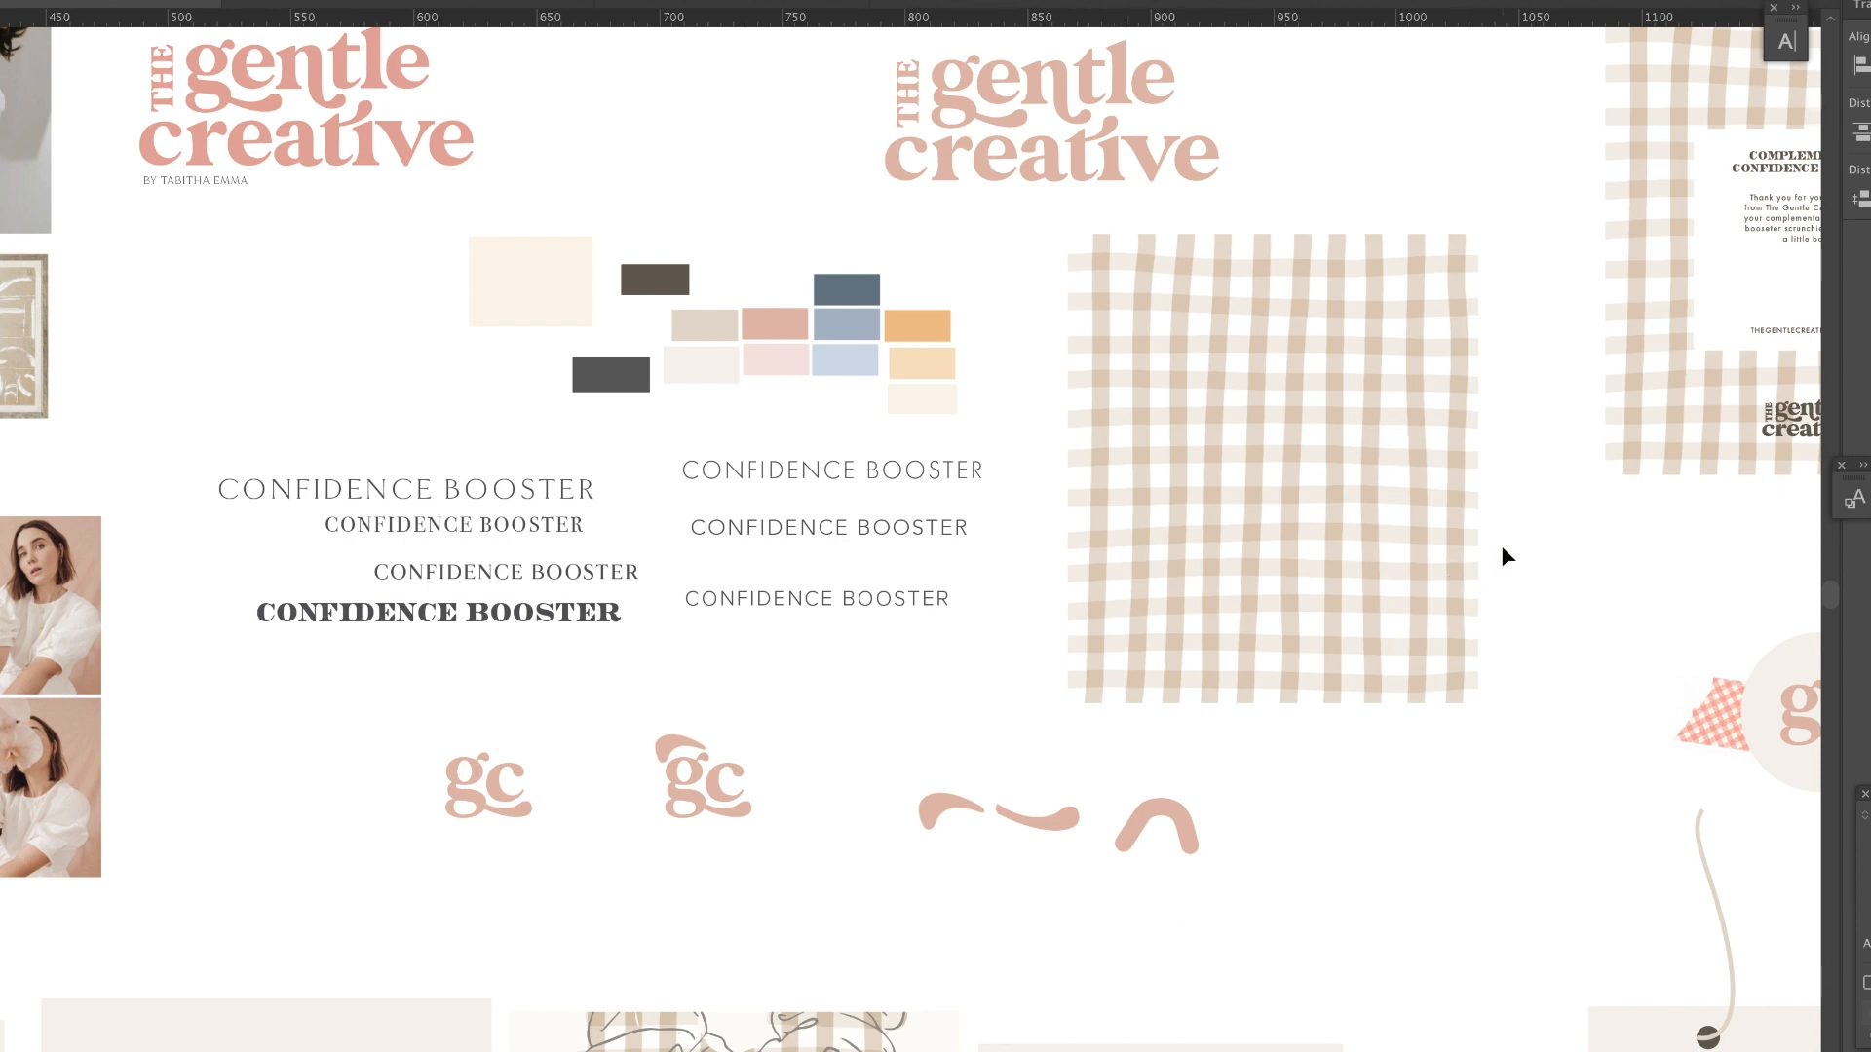
{"action": "scroll", "coordinate": [1496, 547], "scroll_direction": "up", "scroll_amount": 2}
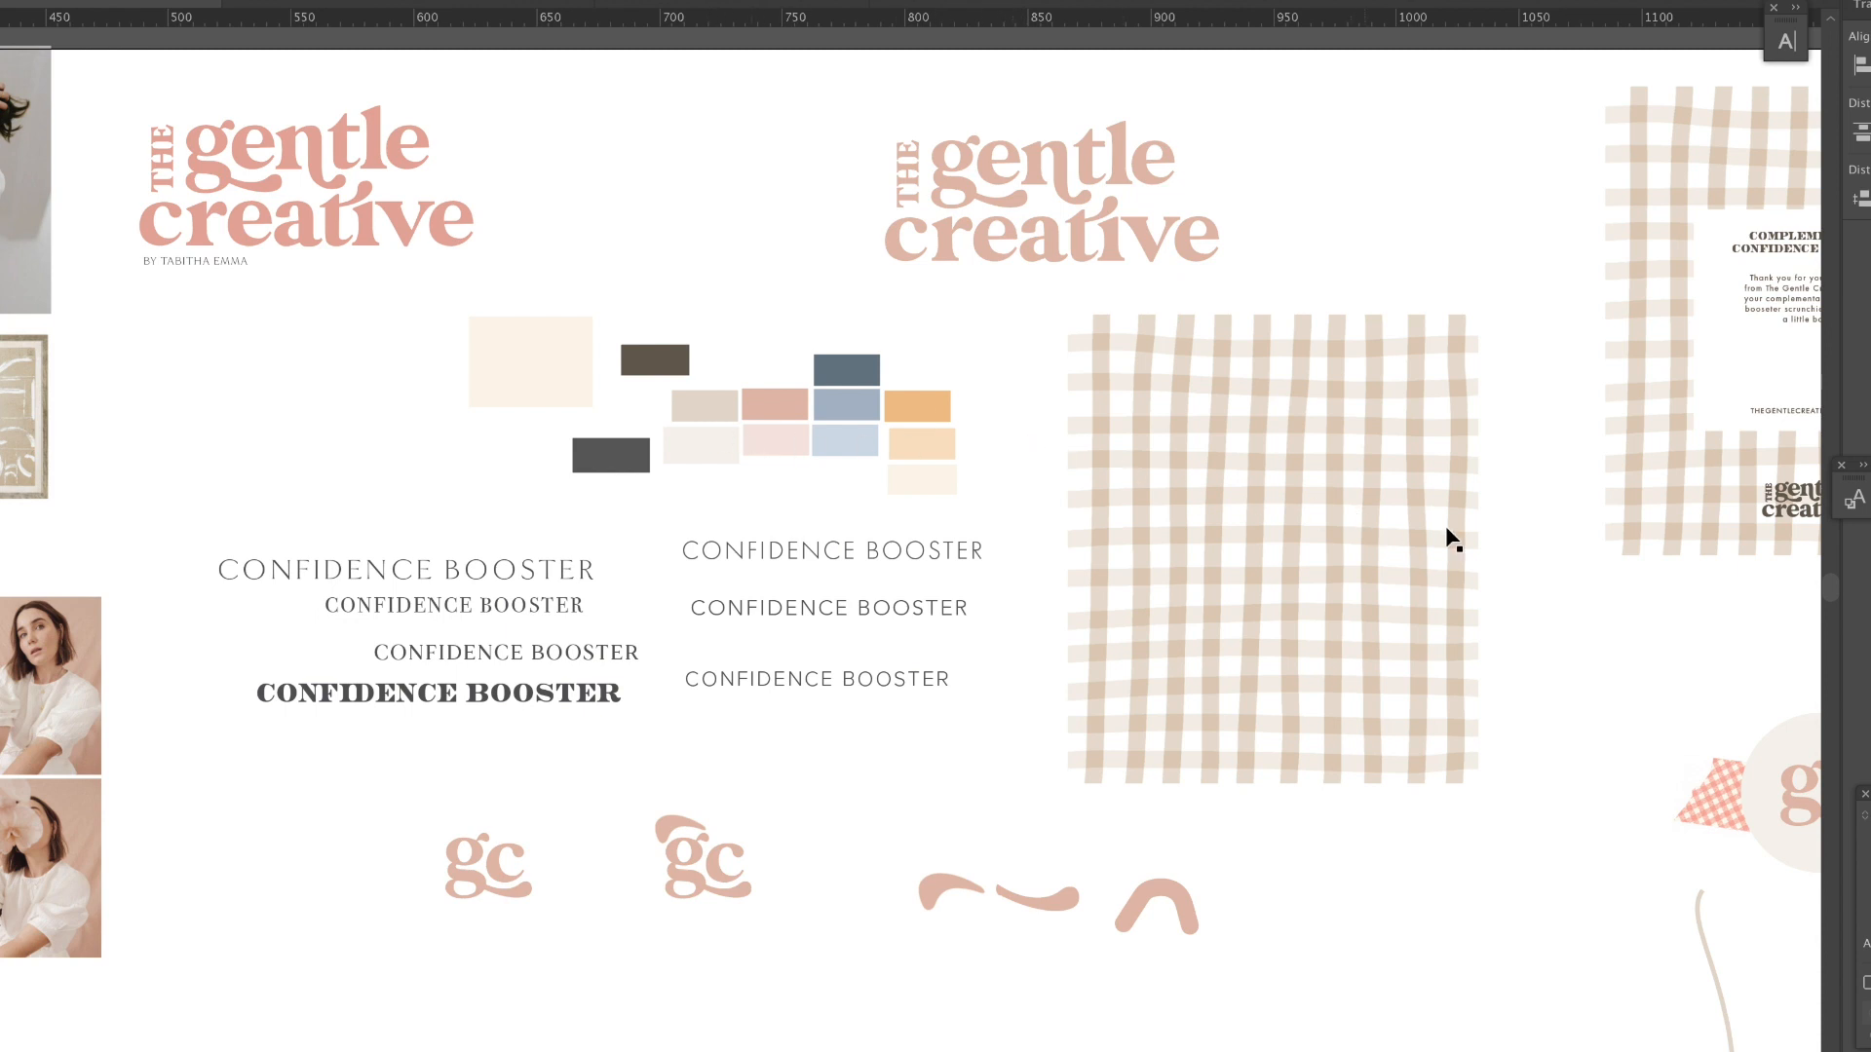
{"action": "scroll", "coordinate": [911, 551], "scroll_direction": "right", "scroll_amount": 3}
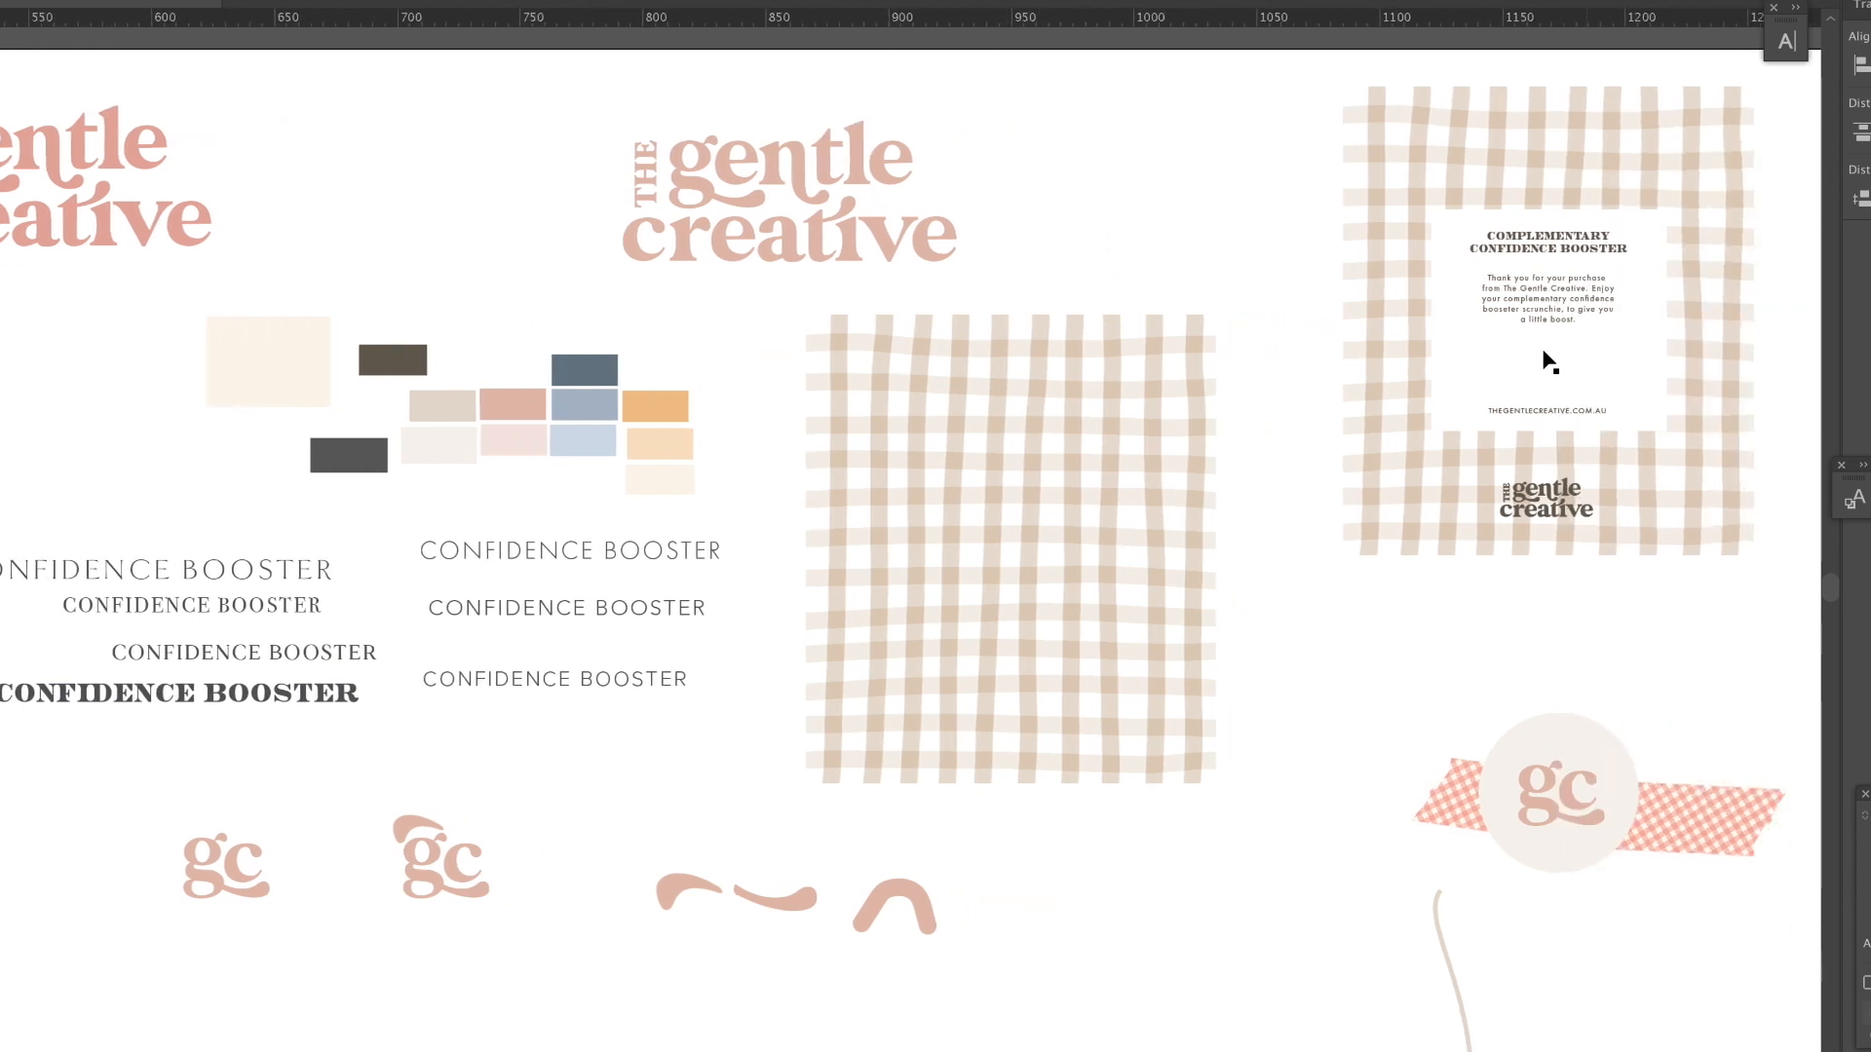
{"action": "scroll", "coordinate": [912, 551], "scroll_direction": "left", "scroll_amount": 5}
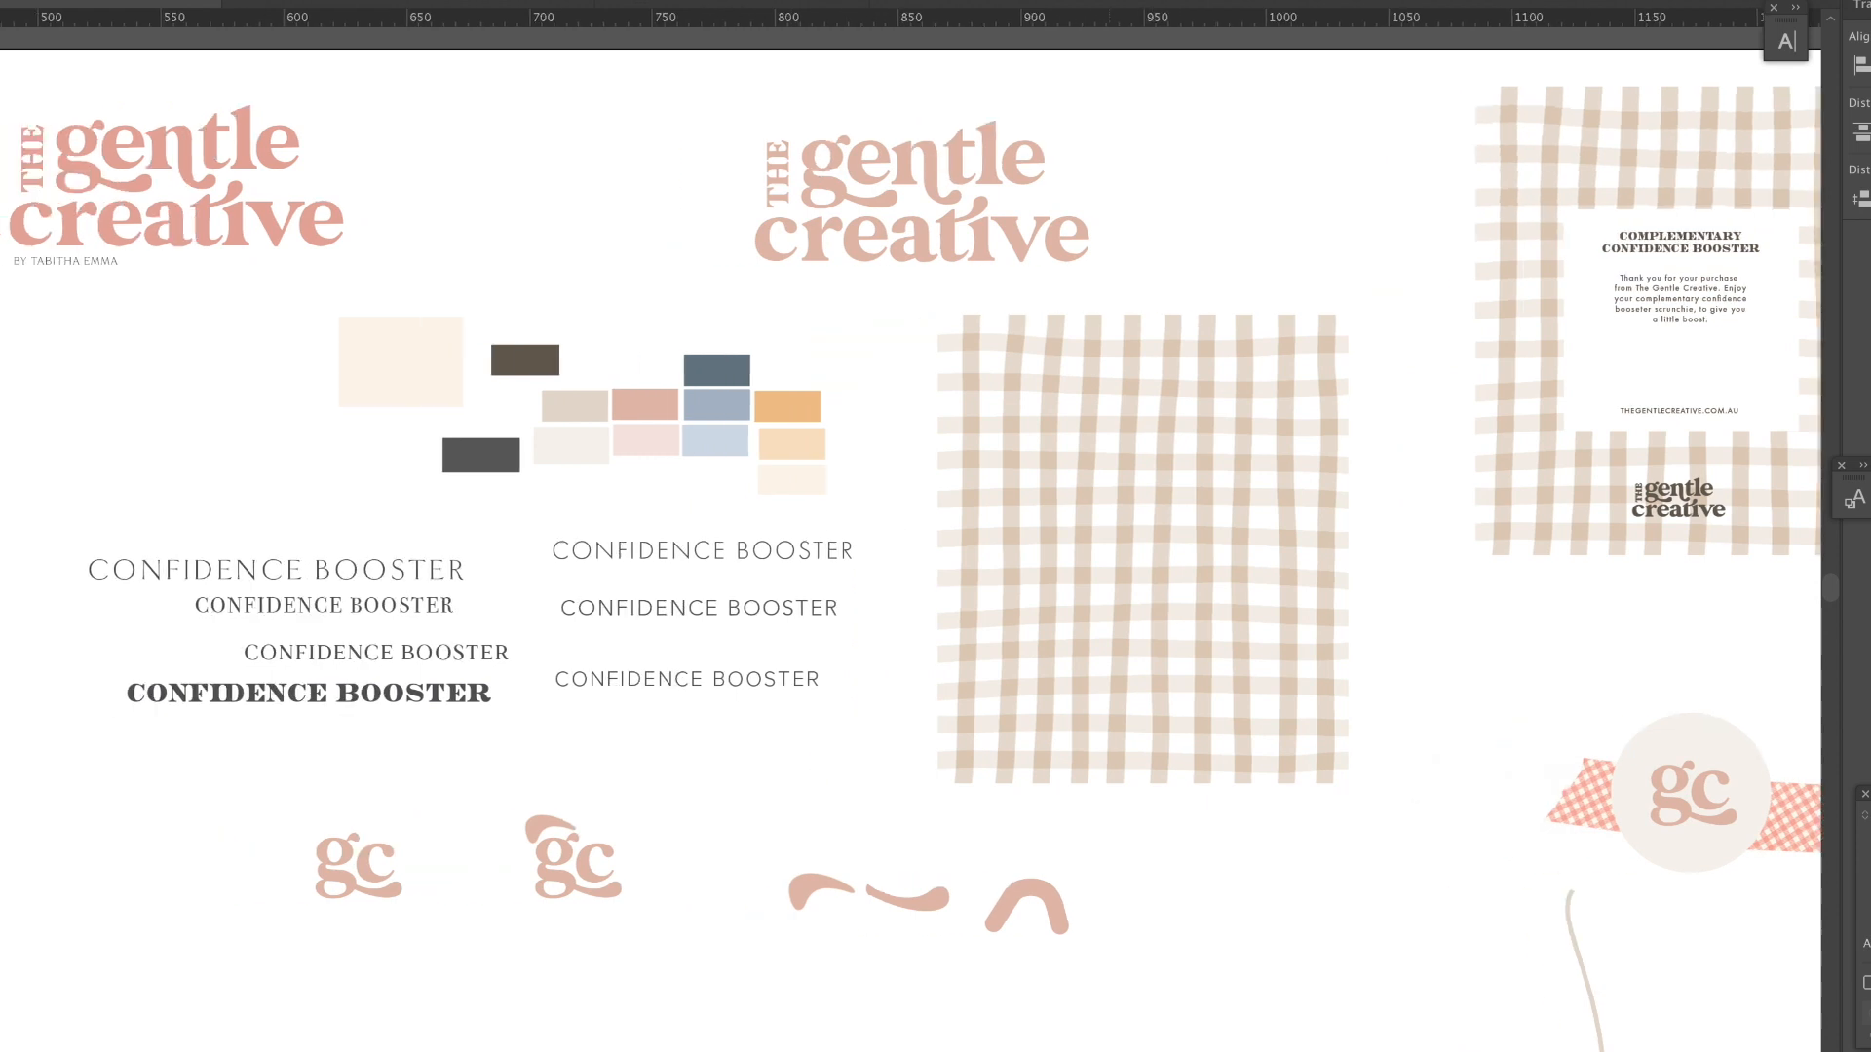
{"action": "scroll", "coordinate": [912, 551], "scroll_direction": "right", "scroll_amount": 5}
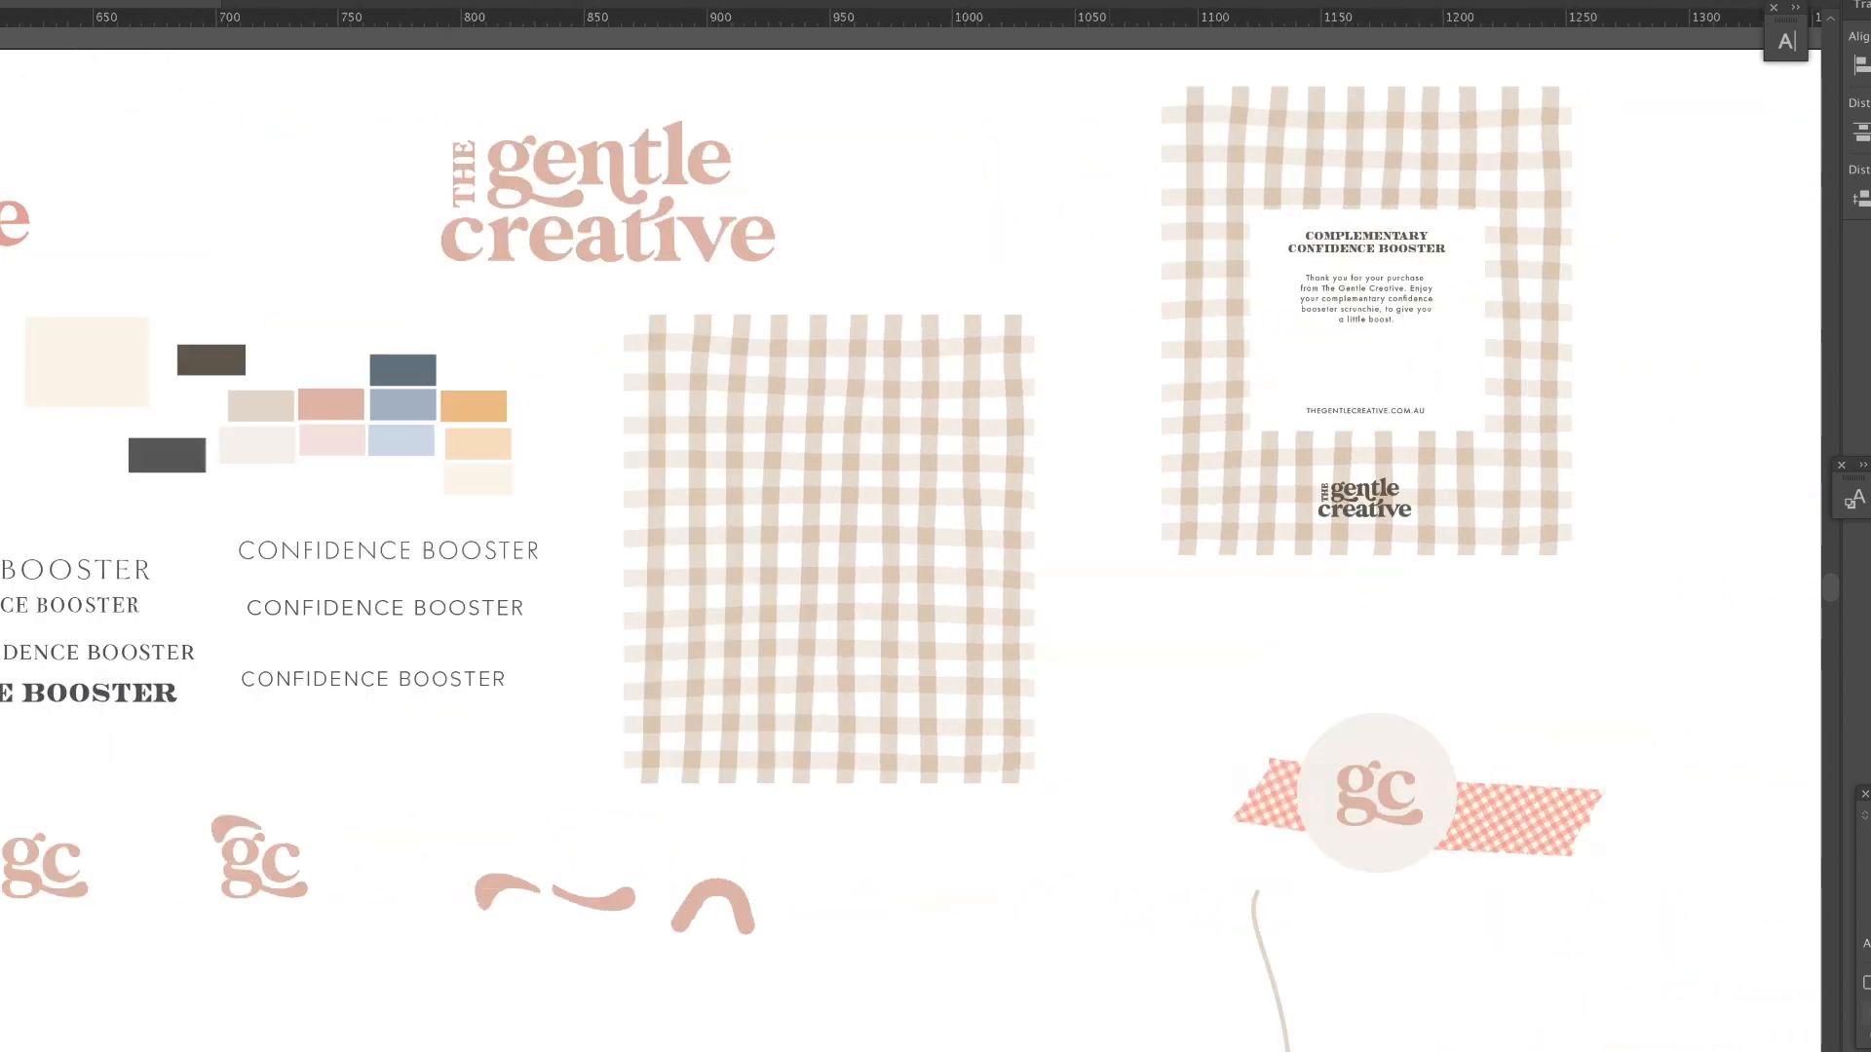
{"action": "scroll", "coordinate": [1060, 680], "scroll_direction": "left", "scroll_amount": 1}
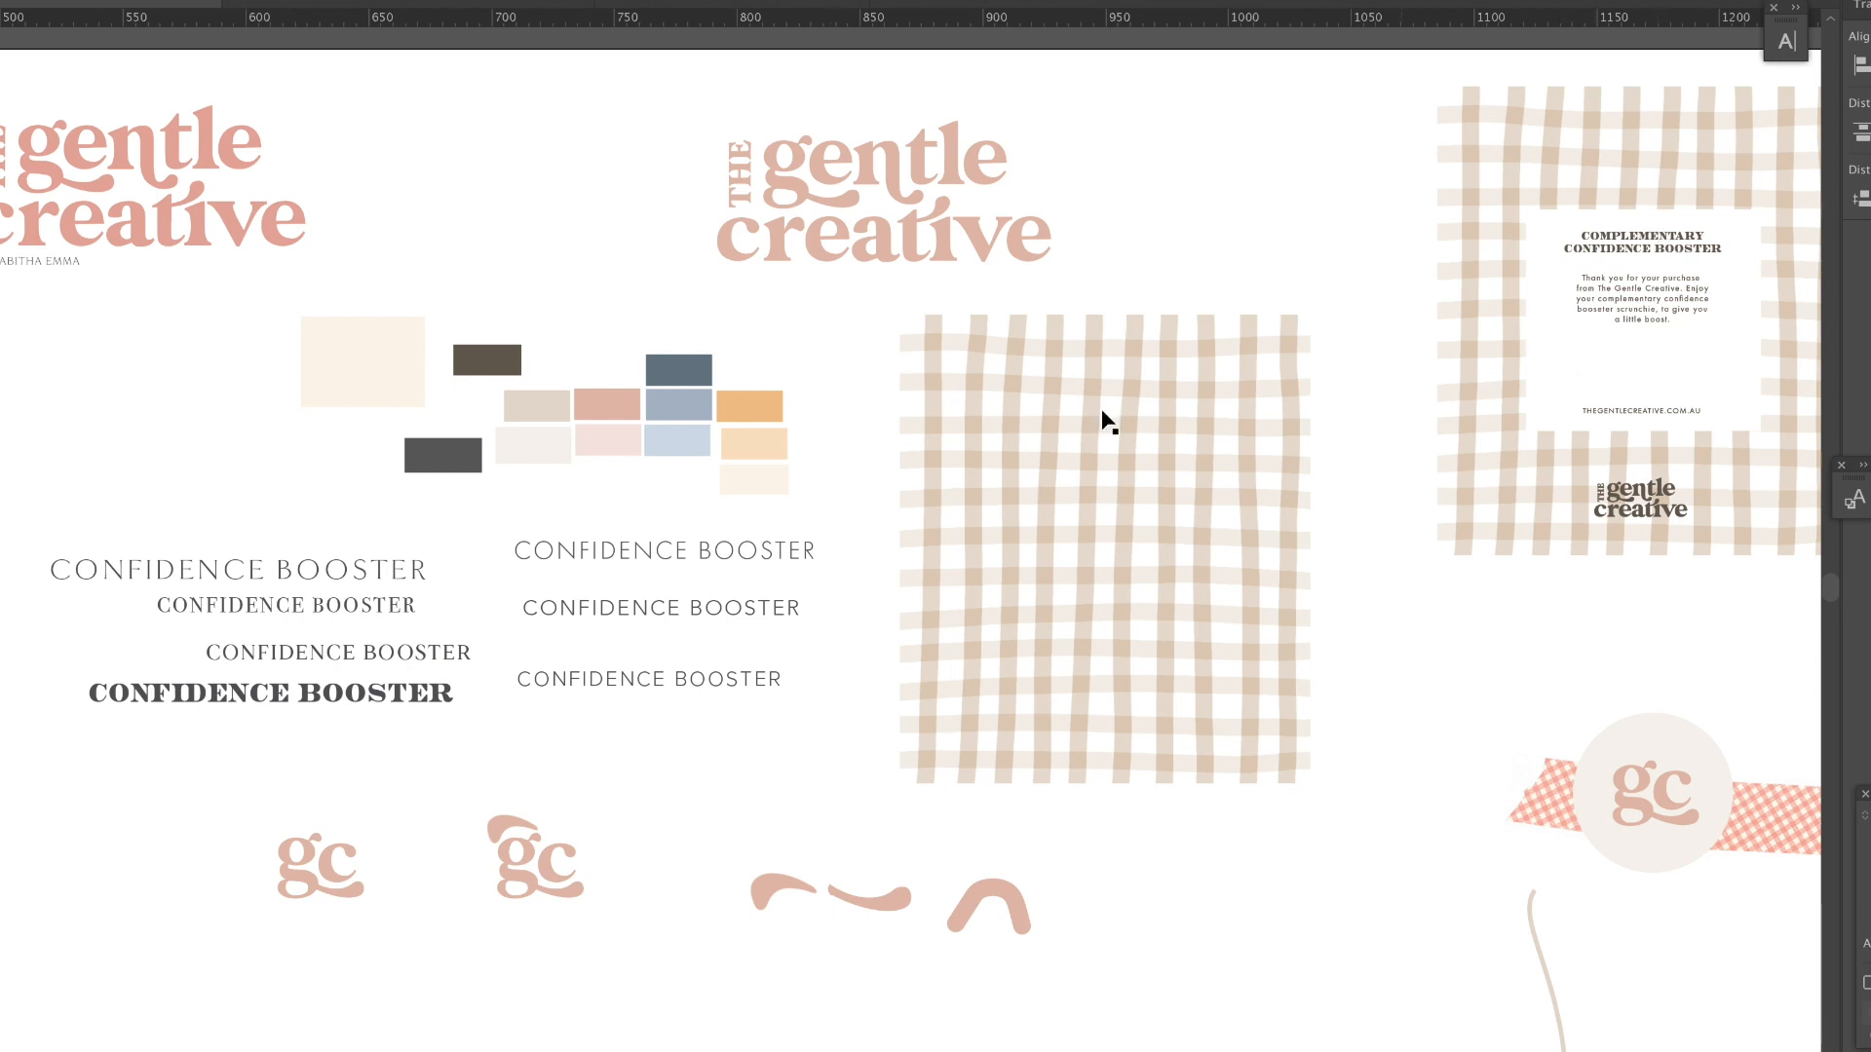
Step: Check how the sans-serif and slab serif fonts work on the complementary card, hang tag and quote posts
{"action": "left_click", "coordinate": [645, 551]}
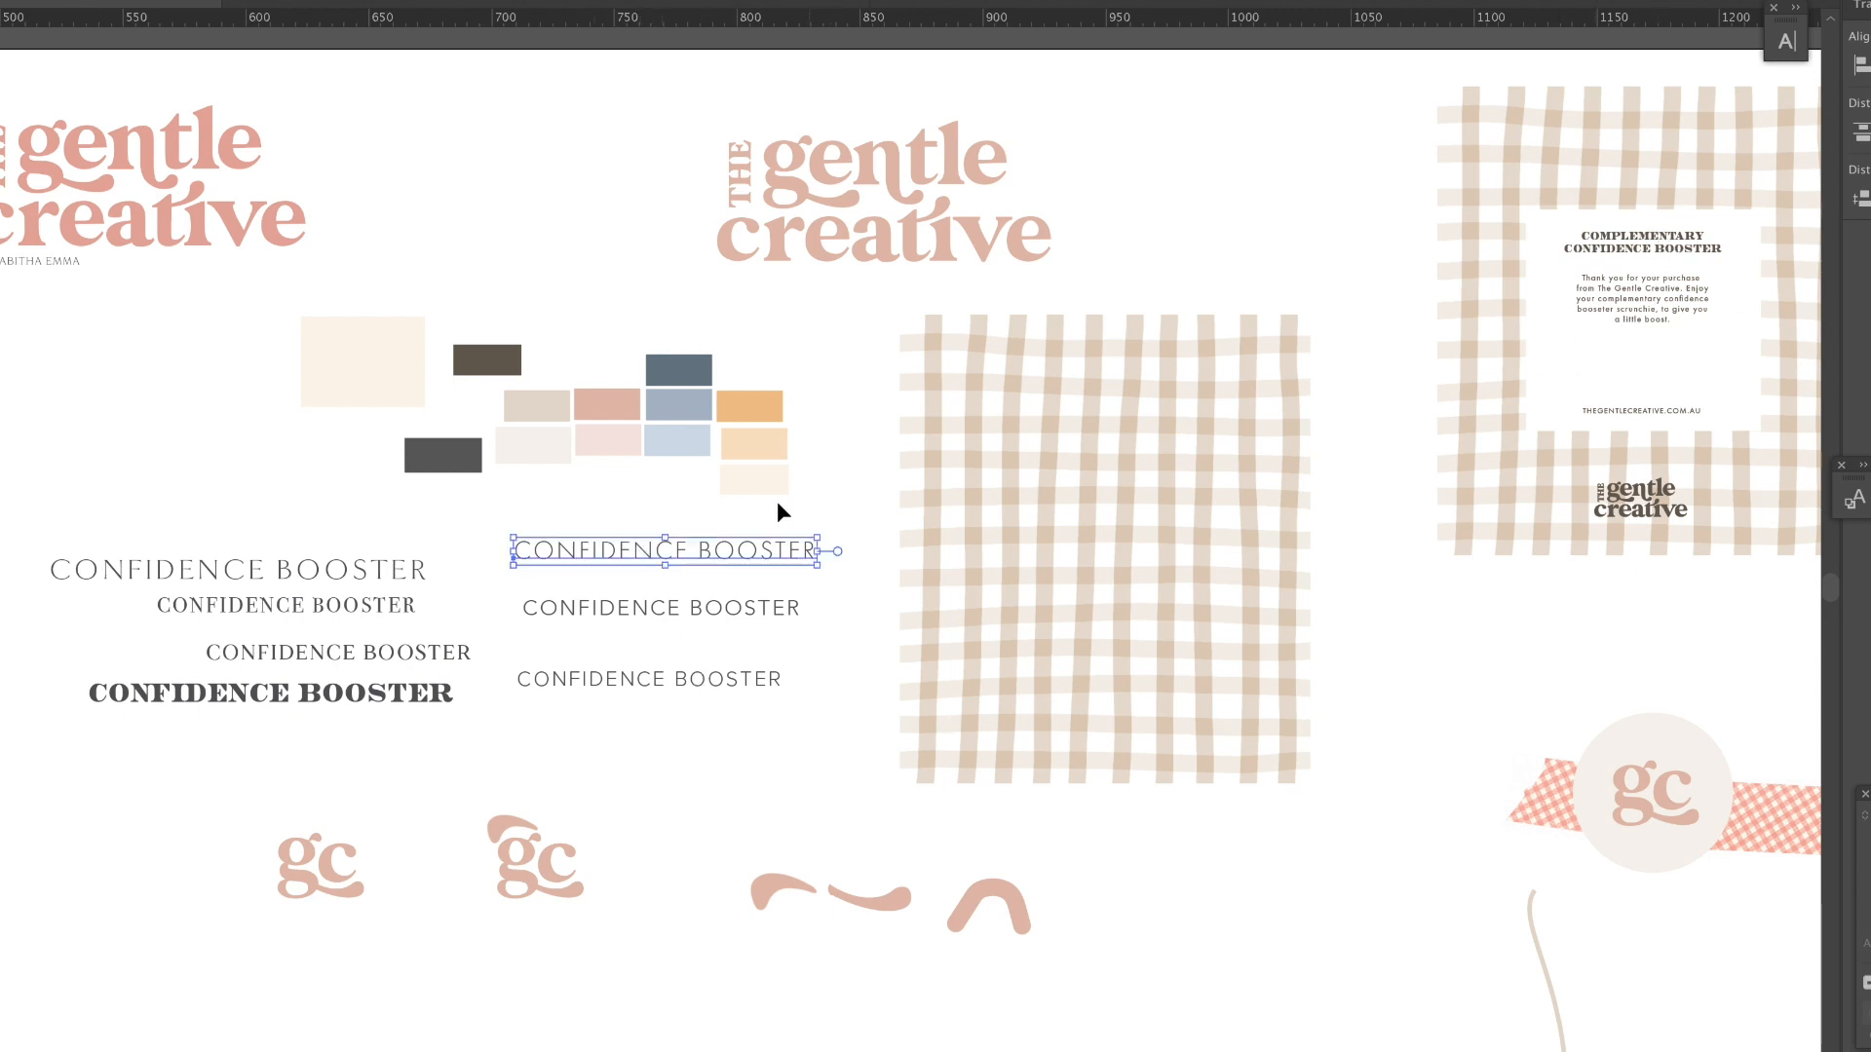
{"action": "left_click", "coordinate": [1549, 234]}
{"action": "left_click", "coordinate": [1686, 252]}
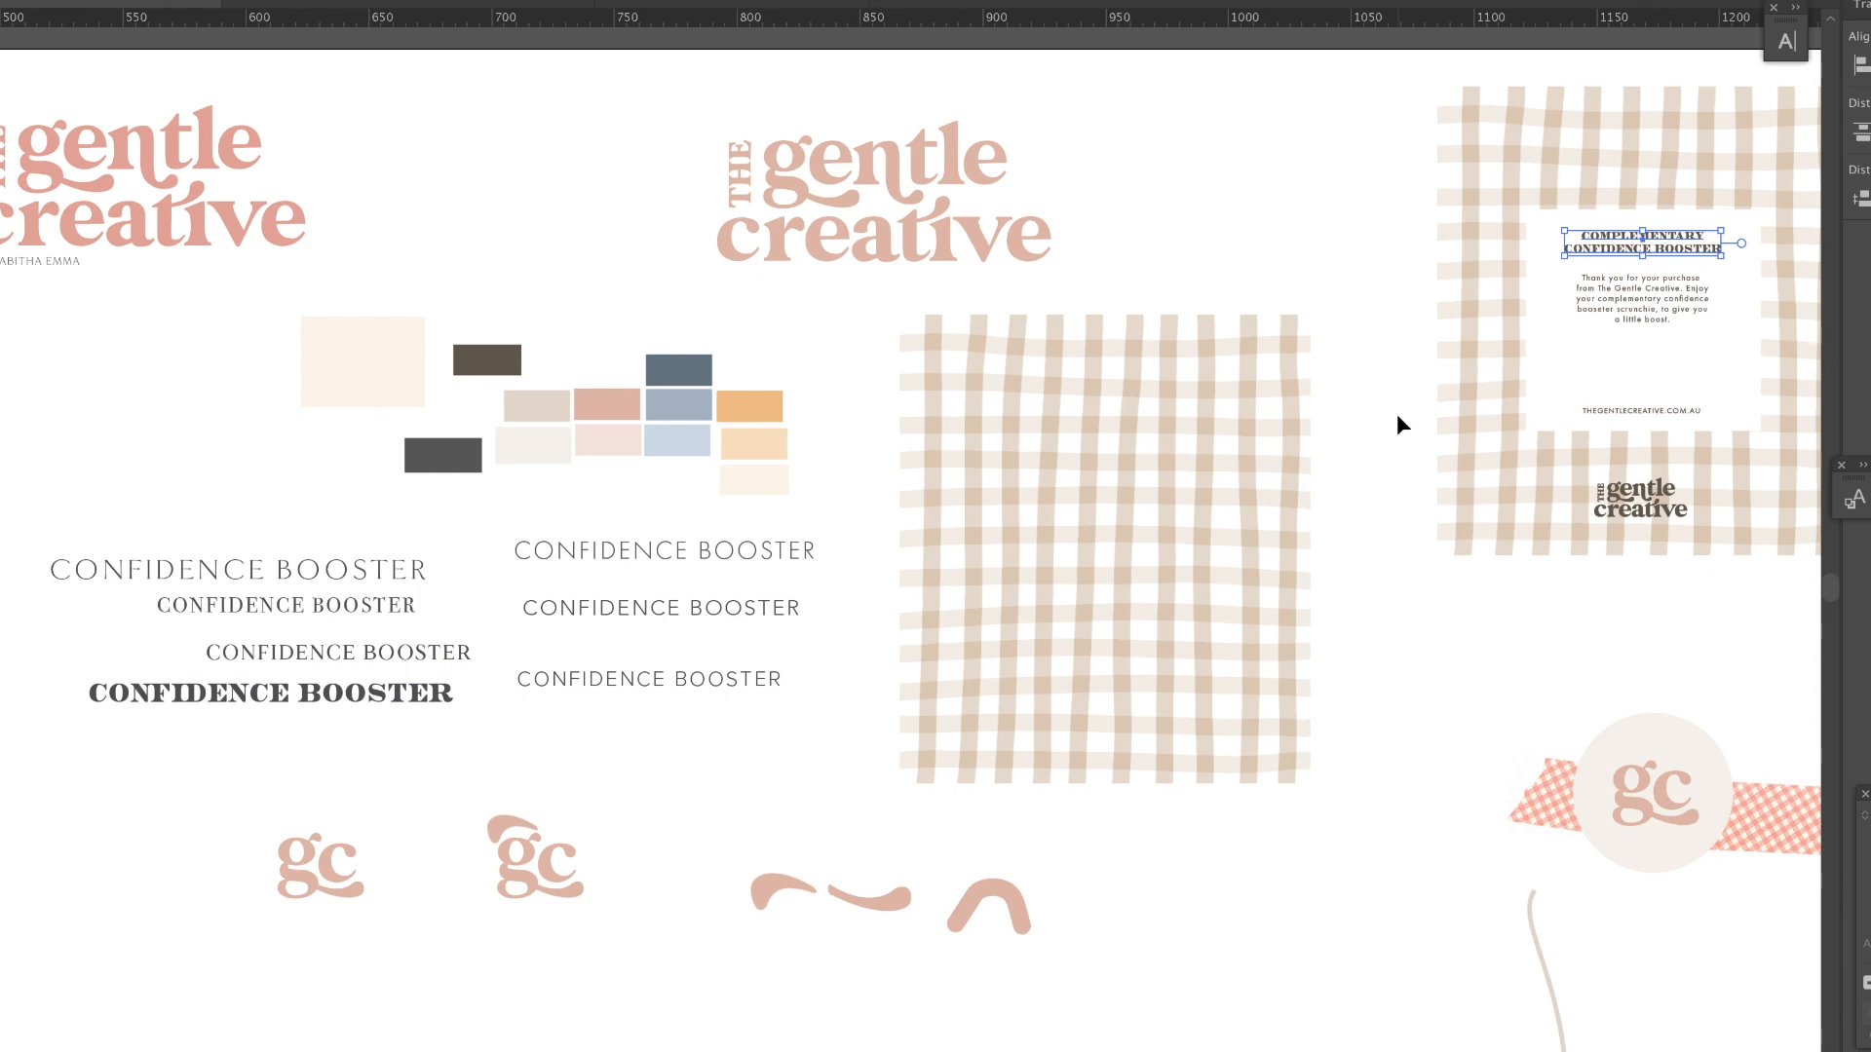
{"action": "left_click", "coordinate": [1412, 542]}
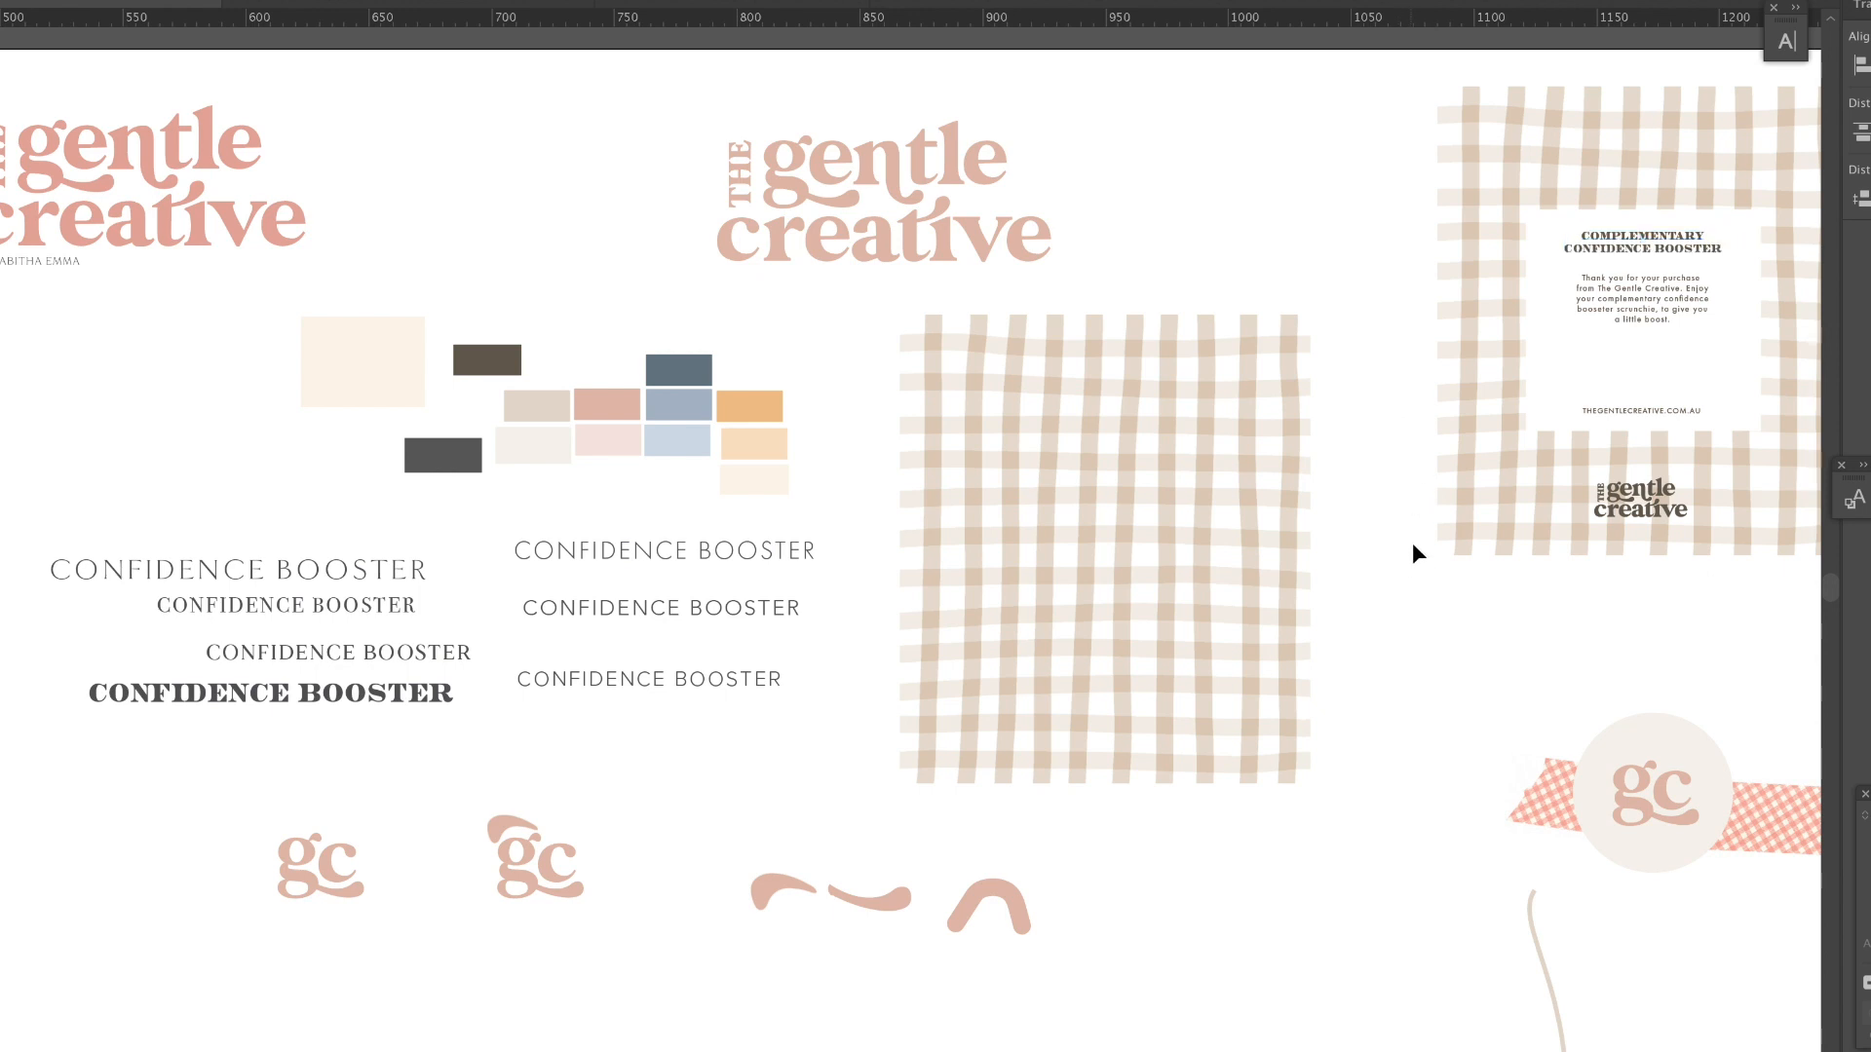
{"action": "scroll", "coordinate": [1471, 597], "scroll_direction": "down", "scroll_amount": 3}
{"action": "scroll", "coordinate": [1465, 588], "scroll_direction": "down", "scroll_amount": 7}
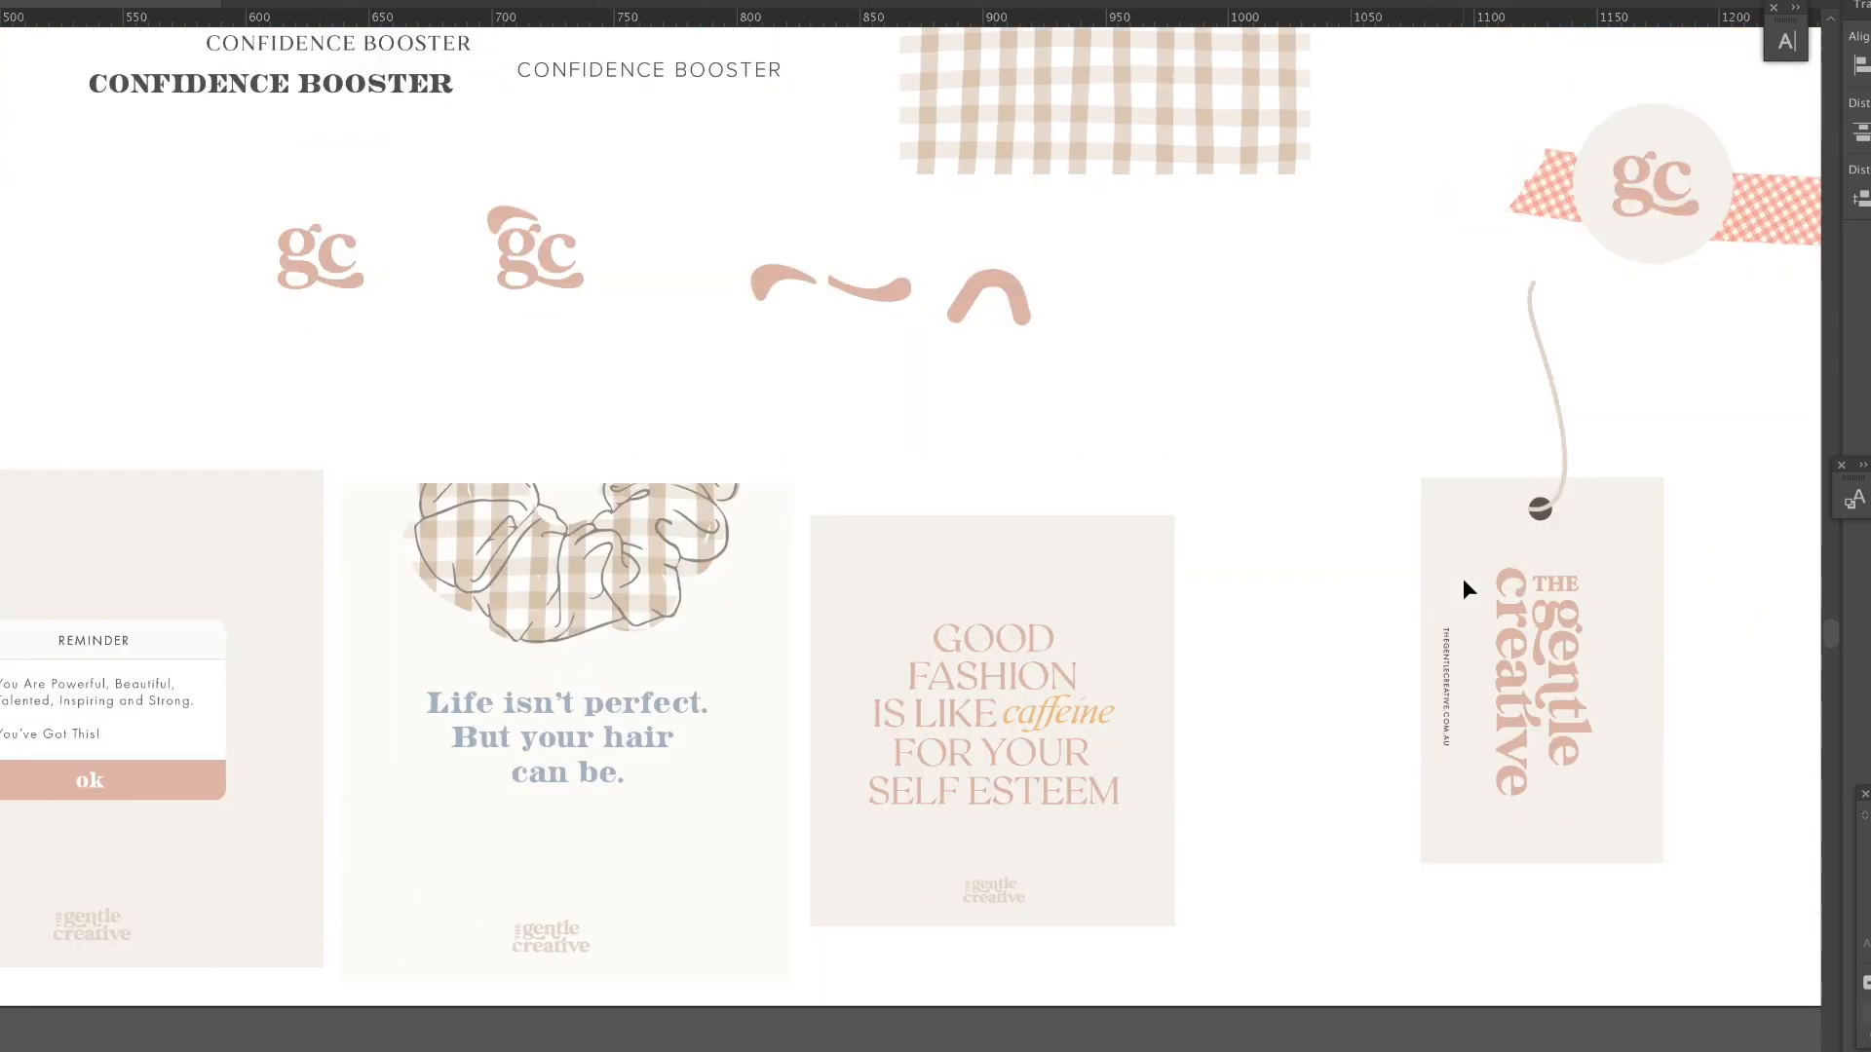
{"action": "scroll", "coordinate": [1465, 589], "scroll_direction": "left", "scroll_amount": 5}
{"action": "scroll", "coordinate": [1465, 588], "scroll_direction": "left", "scroll_amount": 8}
{"action": "scroll", "coordinate": [1465, 588], "scroll_direction": "right", "scroll_amount": 10}
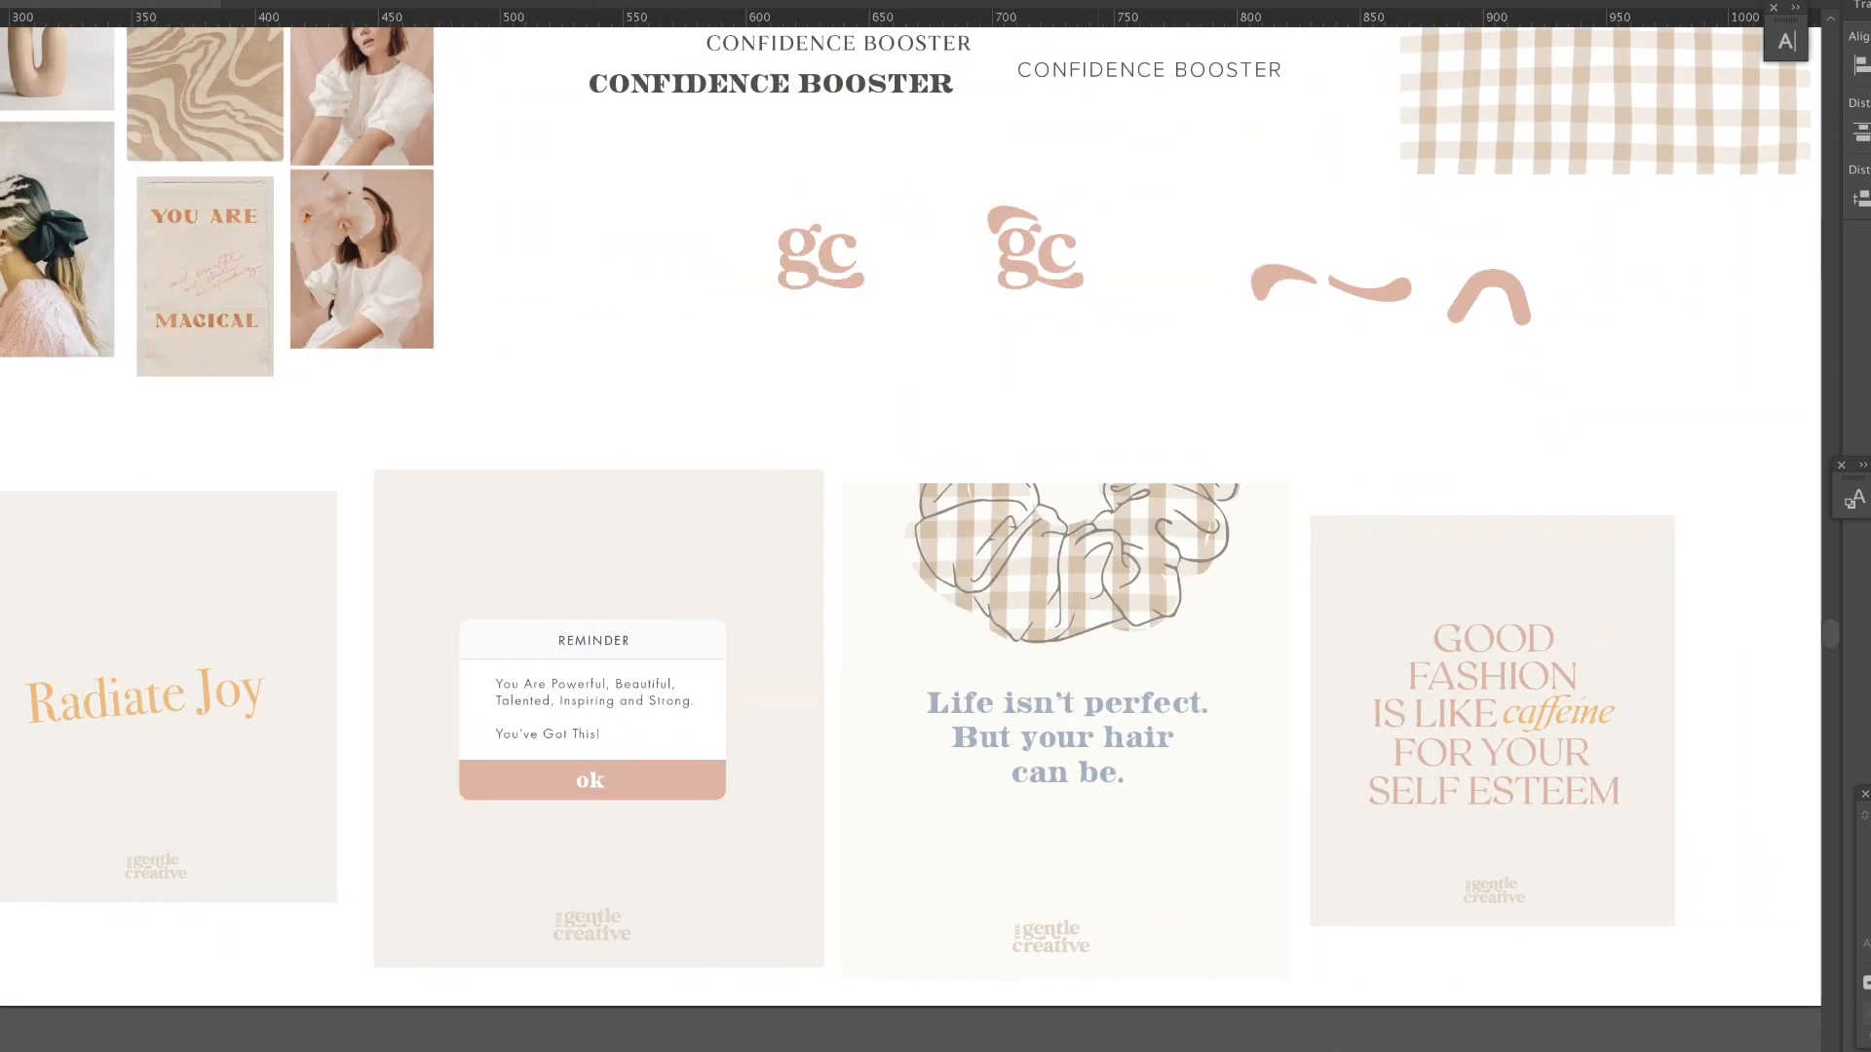
{"action": "scroll", "coordinate": [1466, 589], "scroll_direction": "left", "scroll_amount": 10}
{"action": "scroll", "coordinate": [912, 503], "scroll_direction": "right", "scroll_amount": 7}
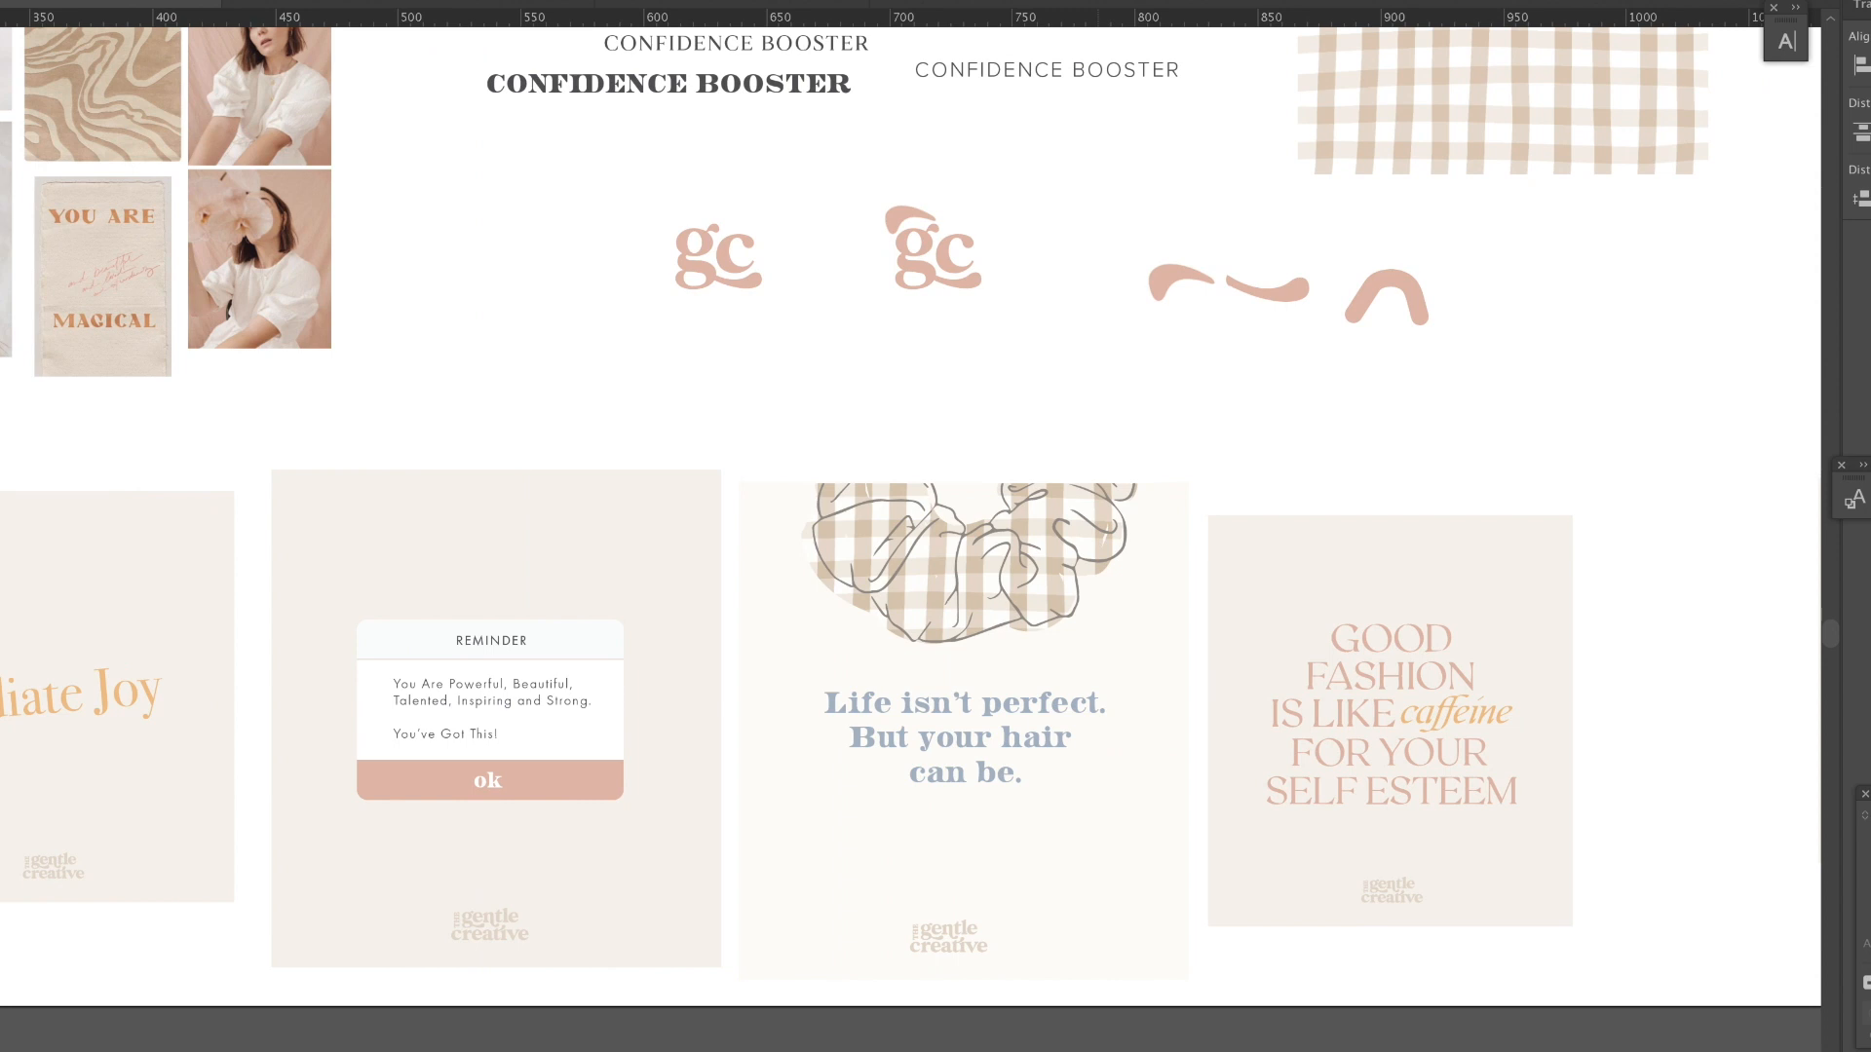
{"action": "scroll", "coordinate": [912, 503], "scroll_direction": "left", "scroll_amount": 1}
{"action": "scroll", "coordinate": [912, 503], "scroll_direction": "left", "scroll_amount": 4}
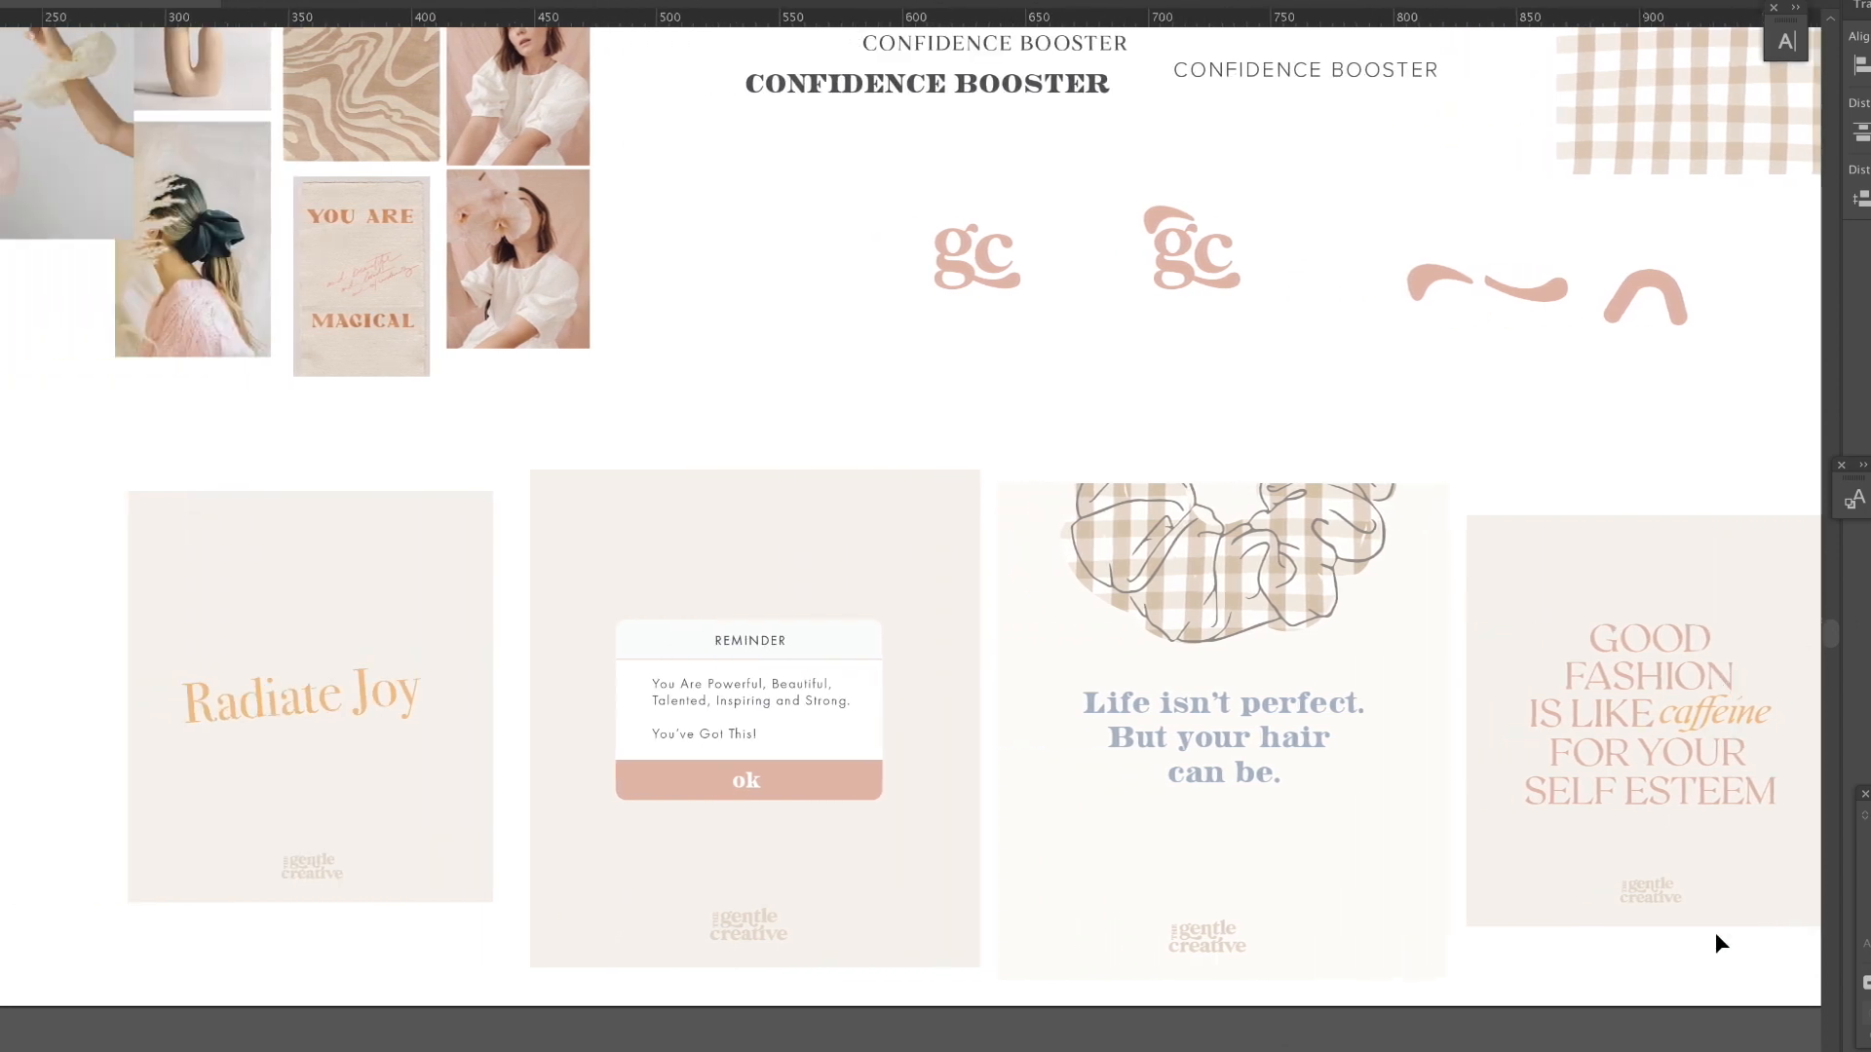
{"action": "scroll", "coordinate": [1173, 126], "scroll_direction": "up", "scroll_amount": 4}
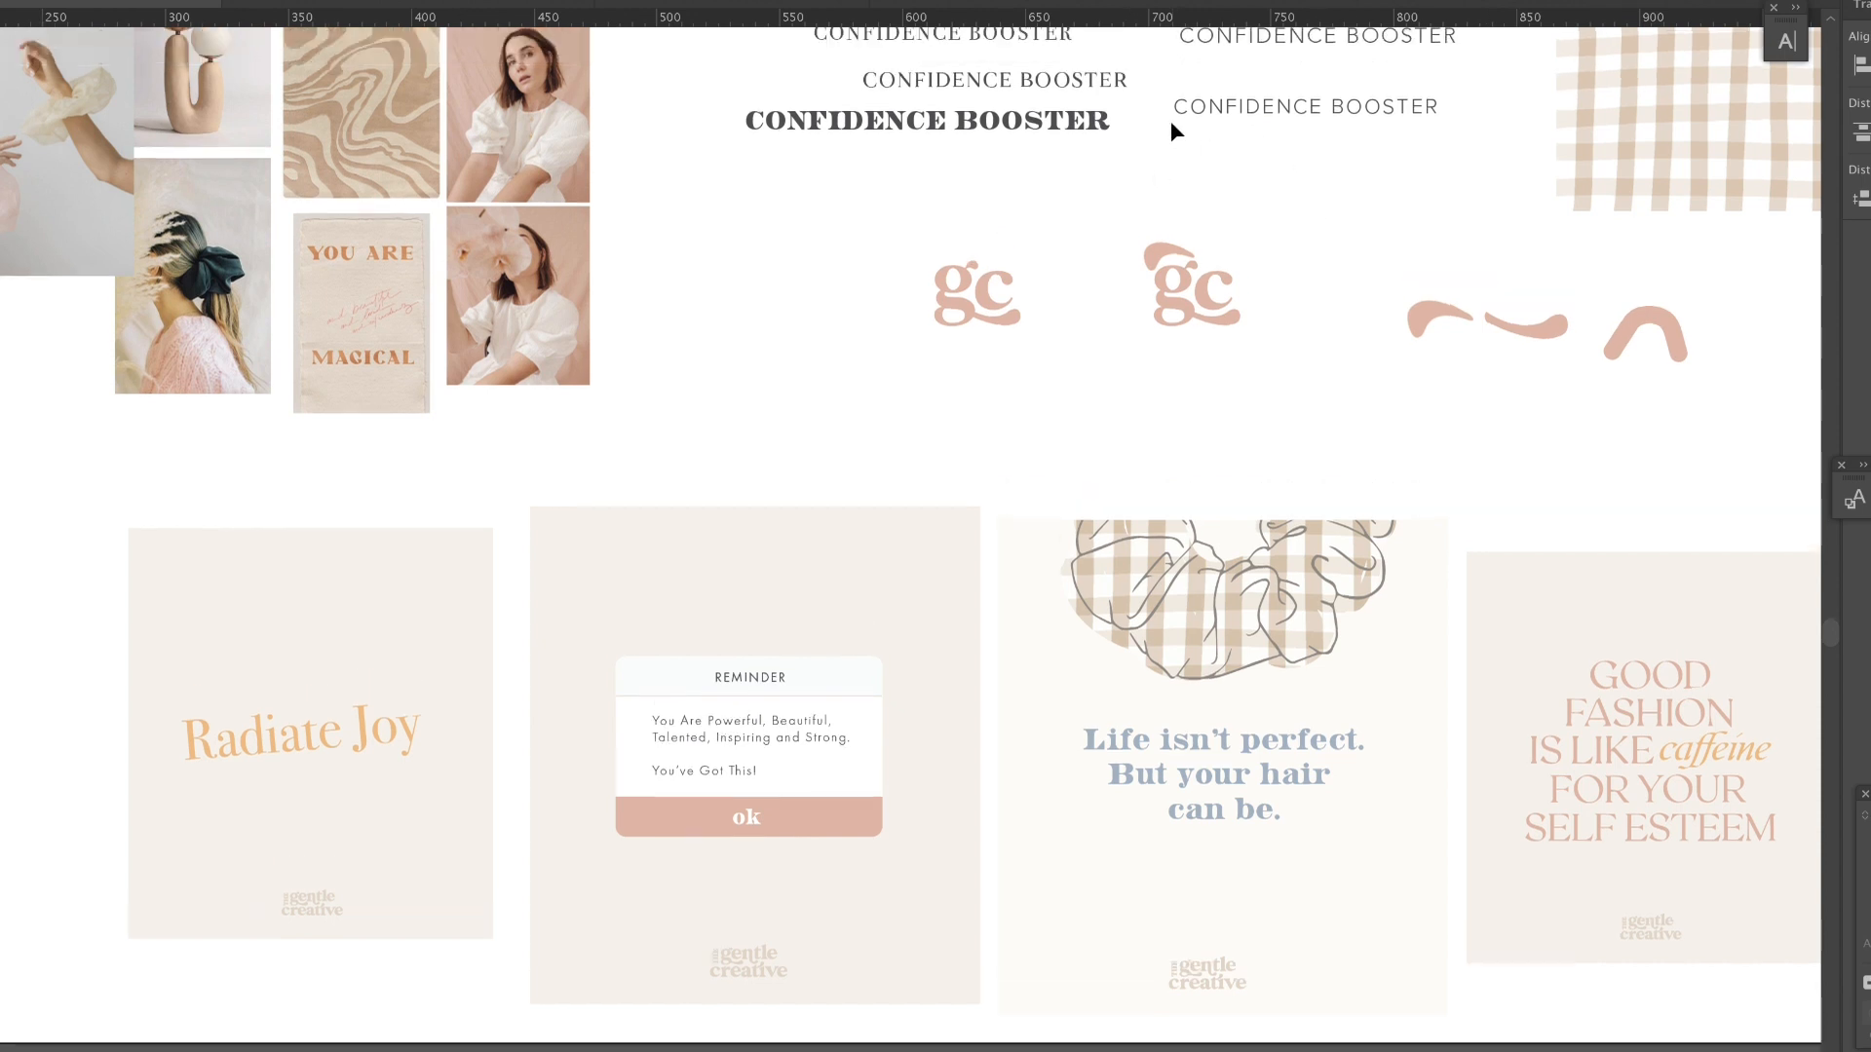
Step: Review the four quote posts alongside the monogram sticker and hang tag to judge how the fonts, colours and gingham work together
{"action": "scroll", "coordinate": [1174, 131], "scroll_direction": "down", "scroll_amount": 10}
{"action": "scroll", "coordinate": [1172, 120], "scroll_direction": "down", "scroll_amount": 2}
{"action": "scroll", "coordinate": [1171, 121], "scroll_direction": "up", "scroll_amount": 3}
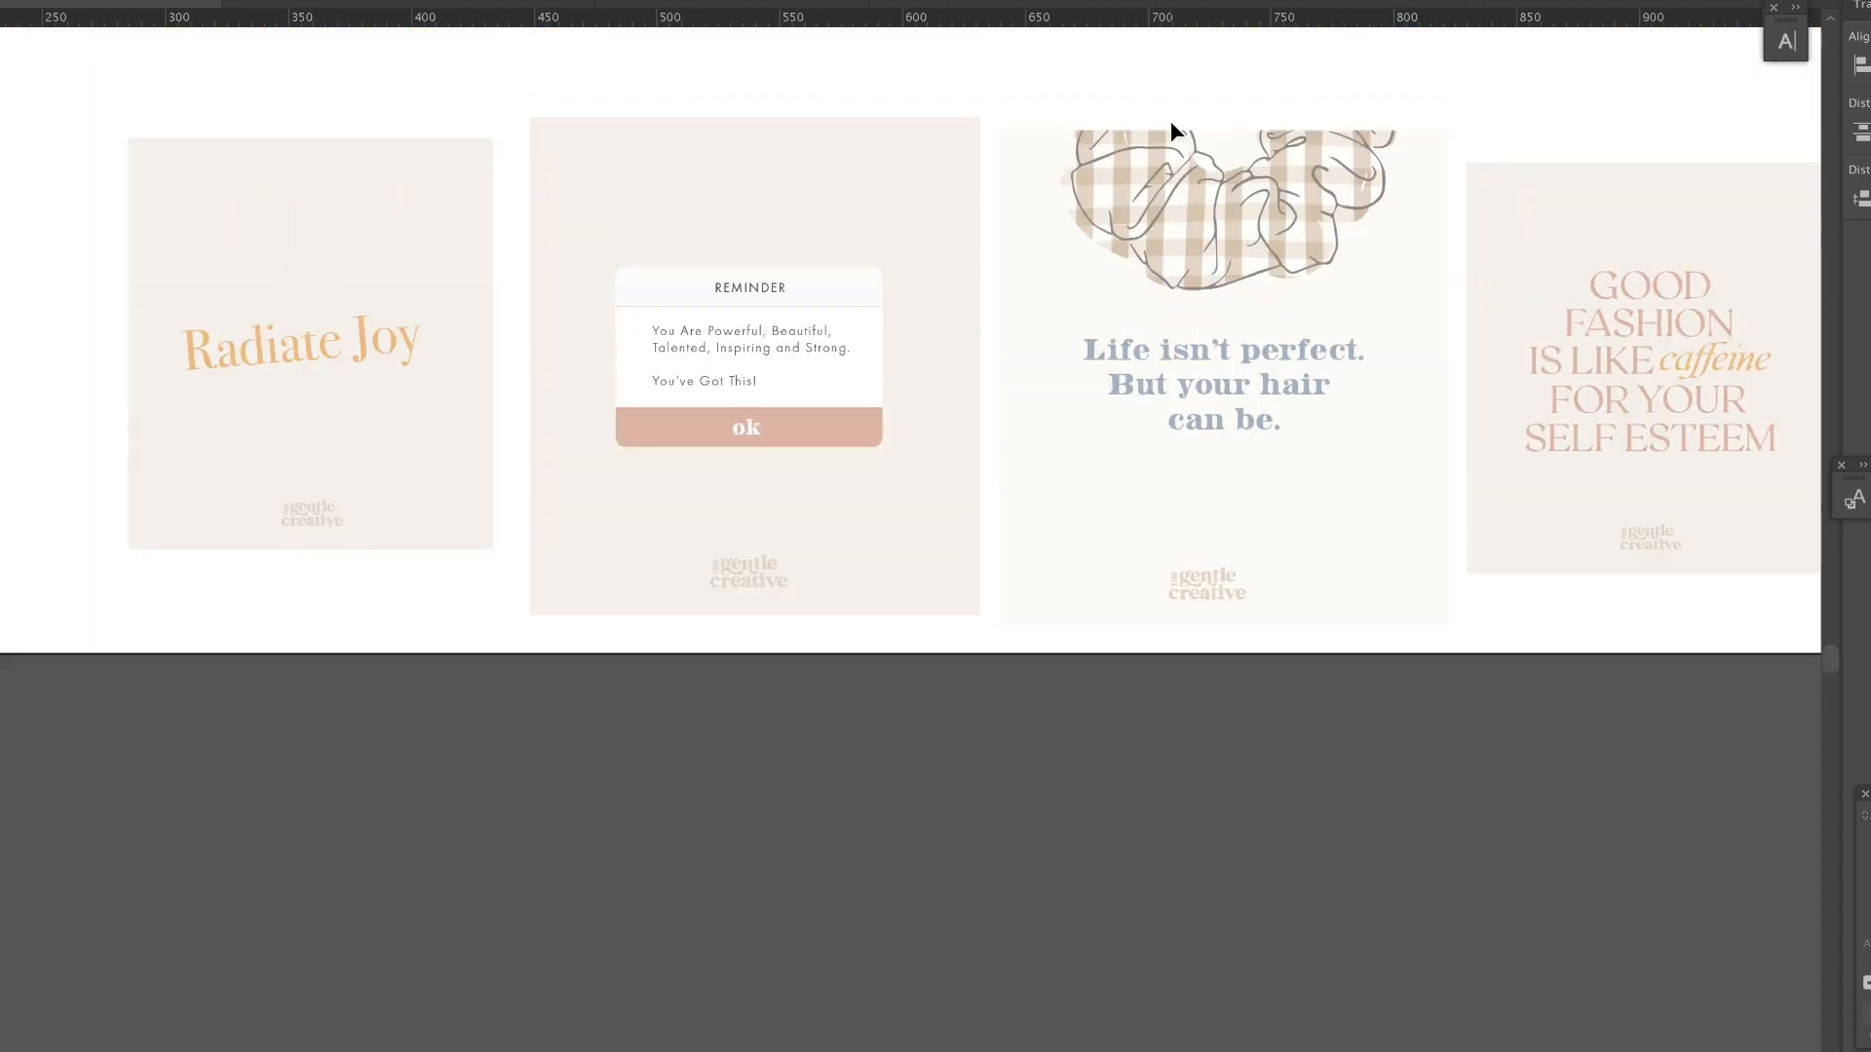
{"action": "scroll", "coordinate": [1462, 342], "scroll_direction": "up", "scroll_amount": 5}
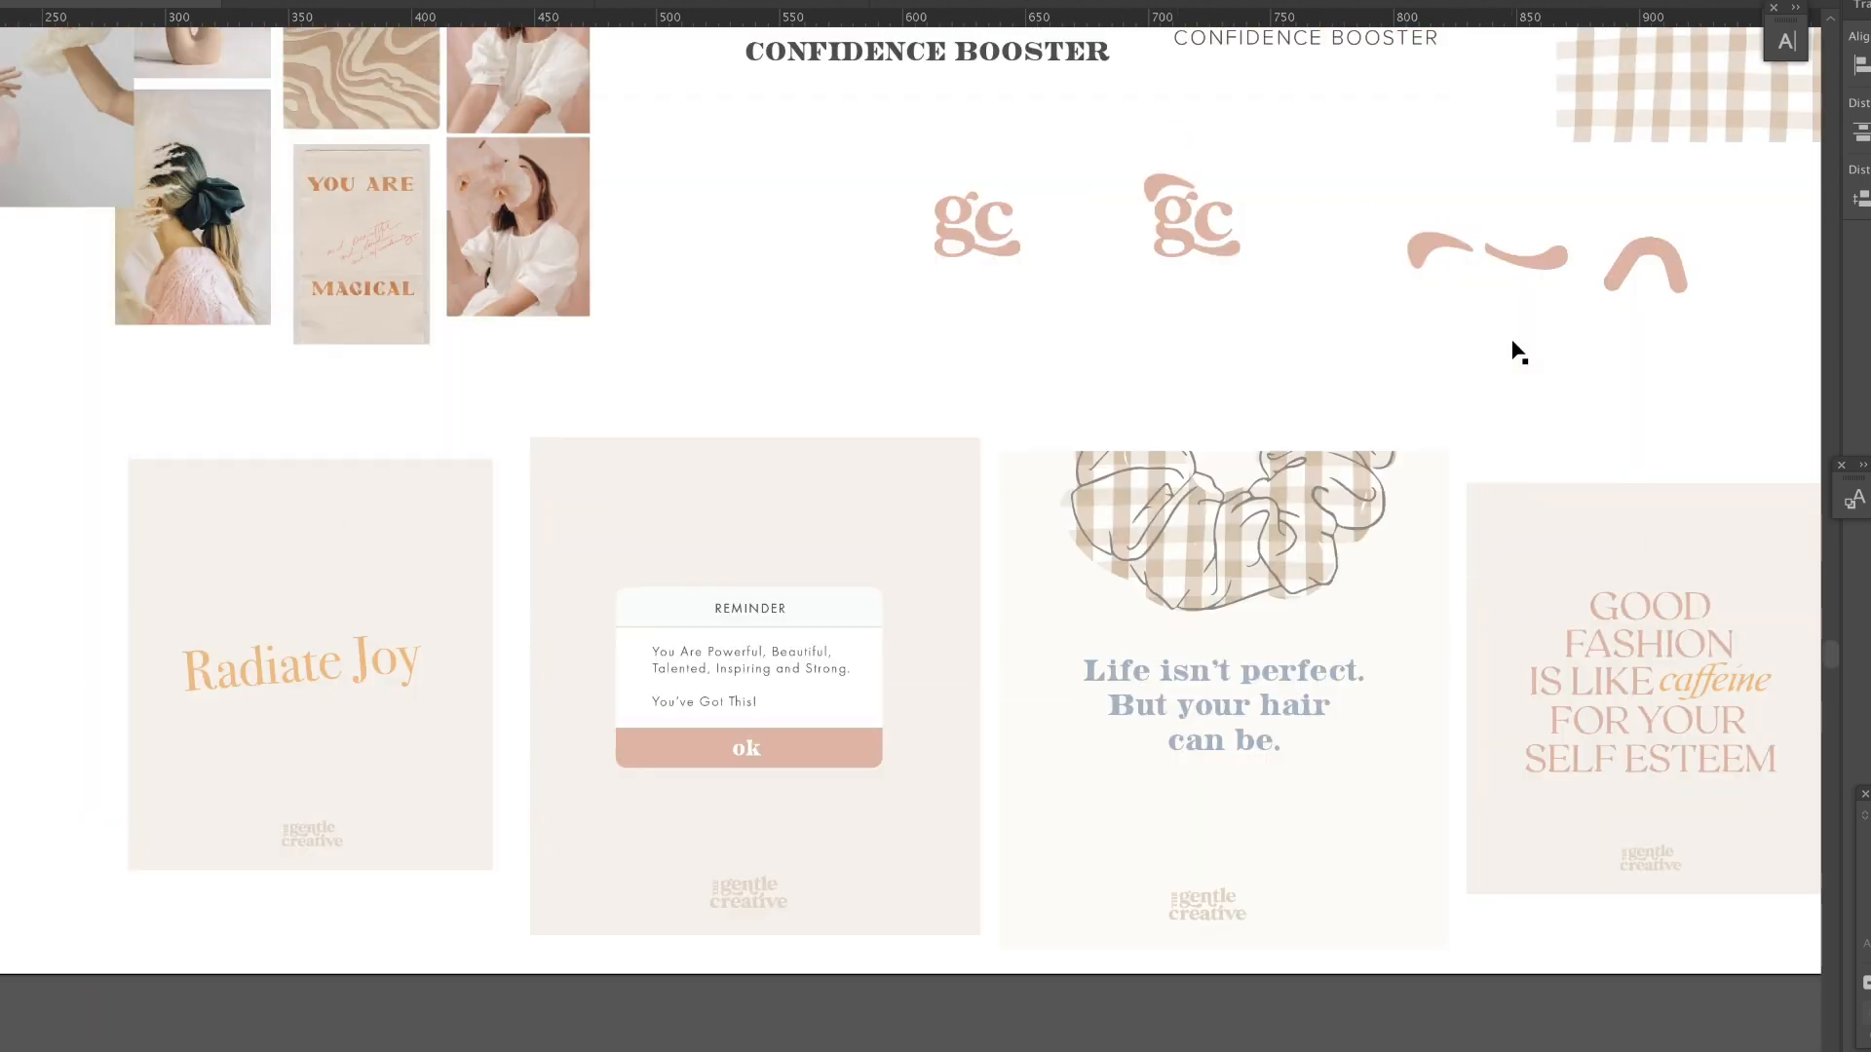
{"action": "scroll", "coordinate": [1505, 346], "scroll_direction": "up", "scroll_amount": 5}
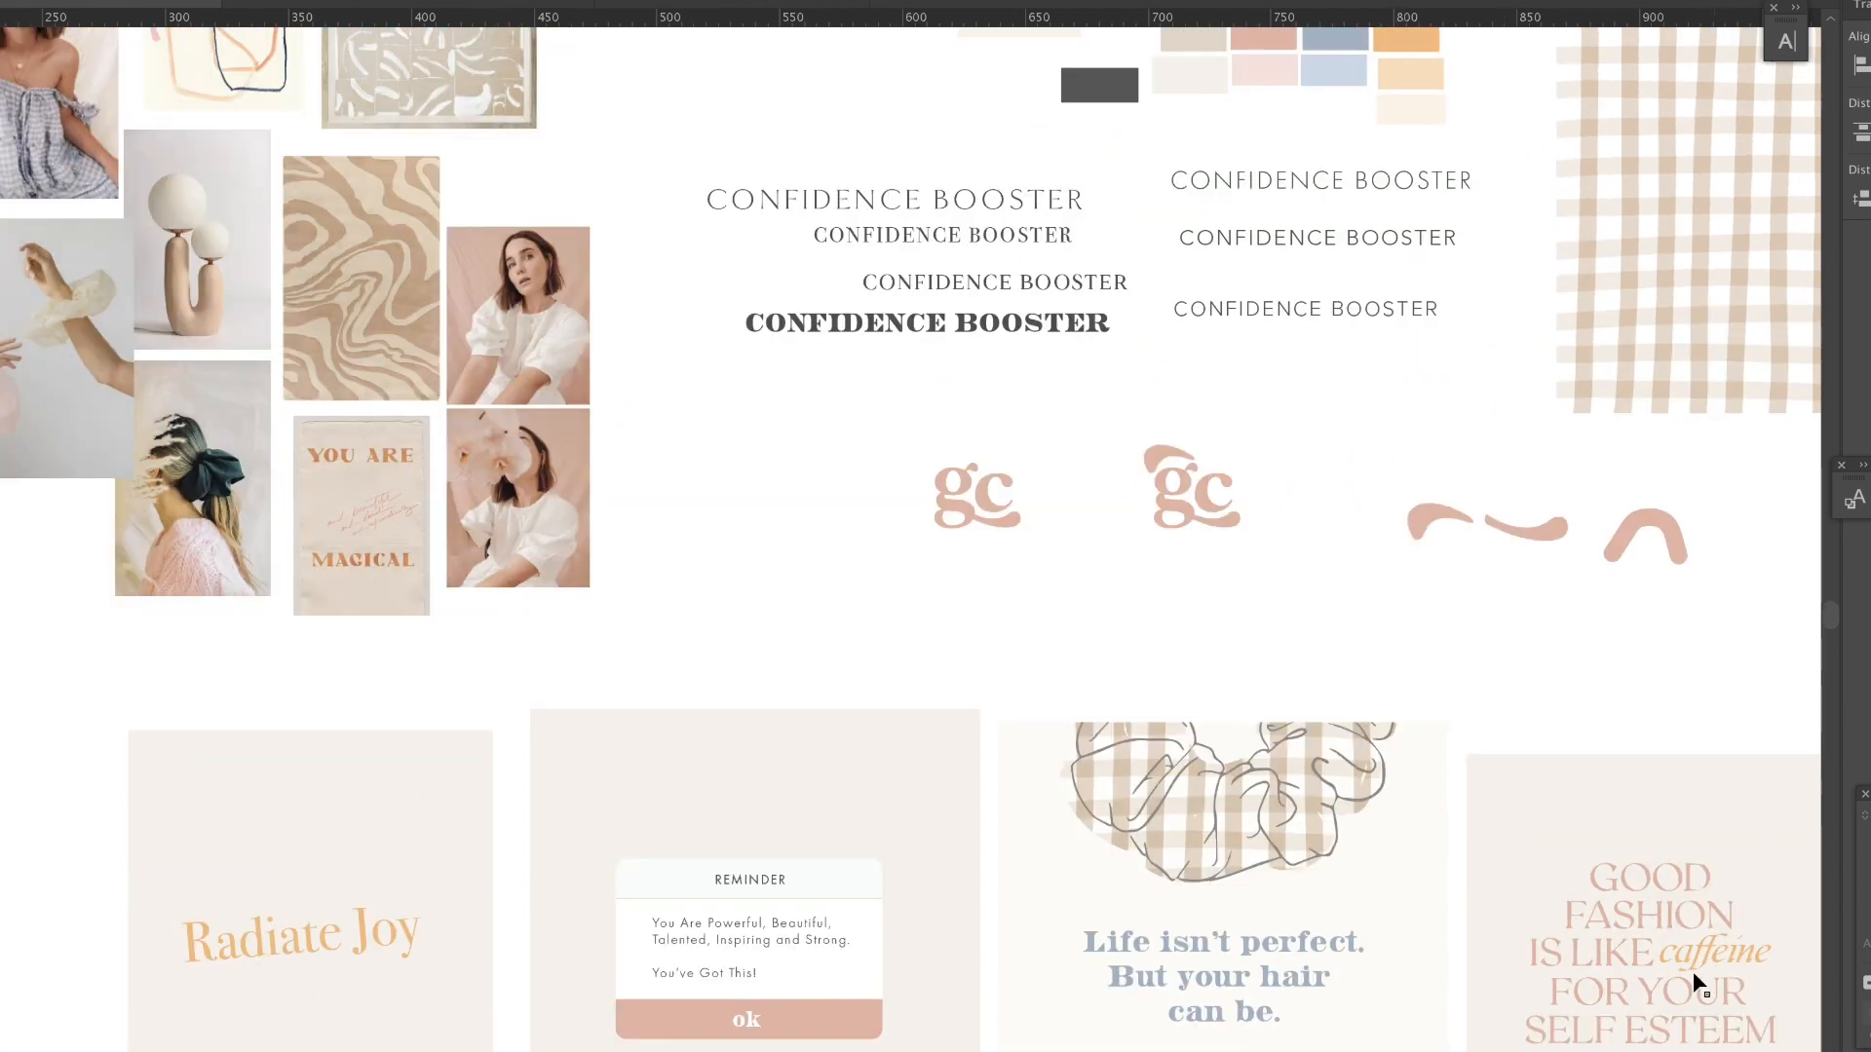
{"action": "scroll", "coordinate": [1678, 941], "scroll_direction": "down", "scroll_amount": 2}
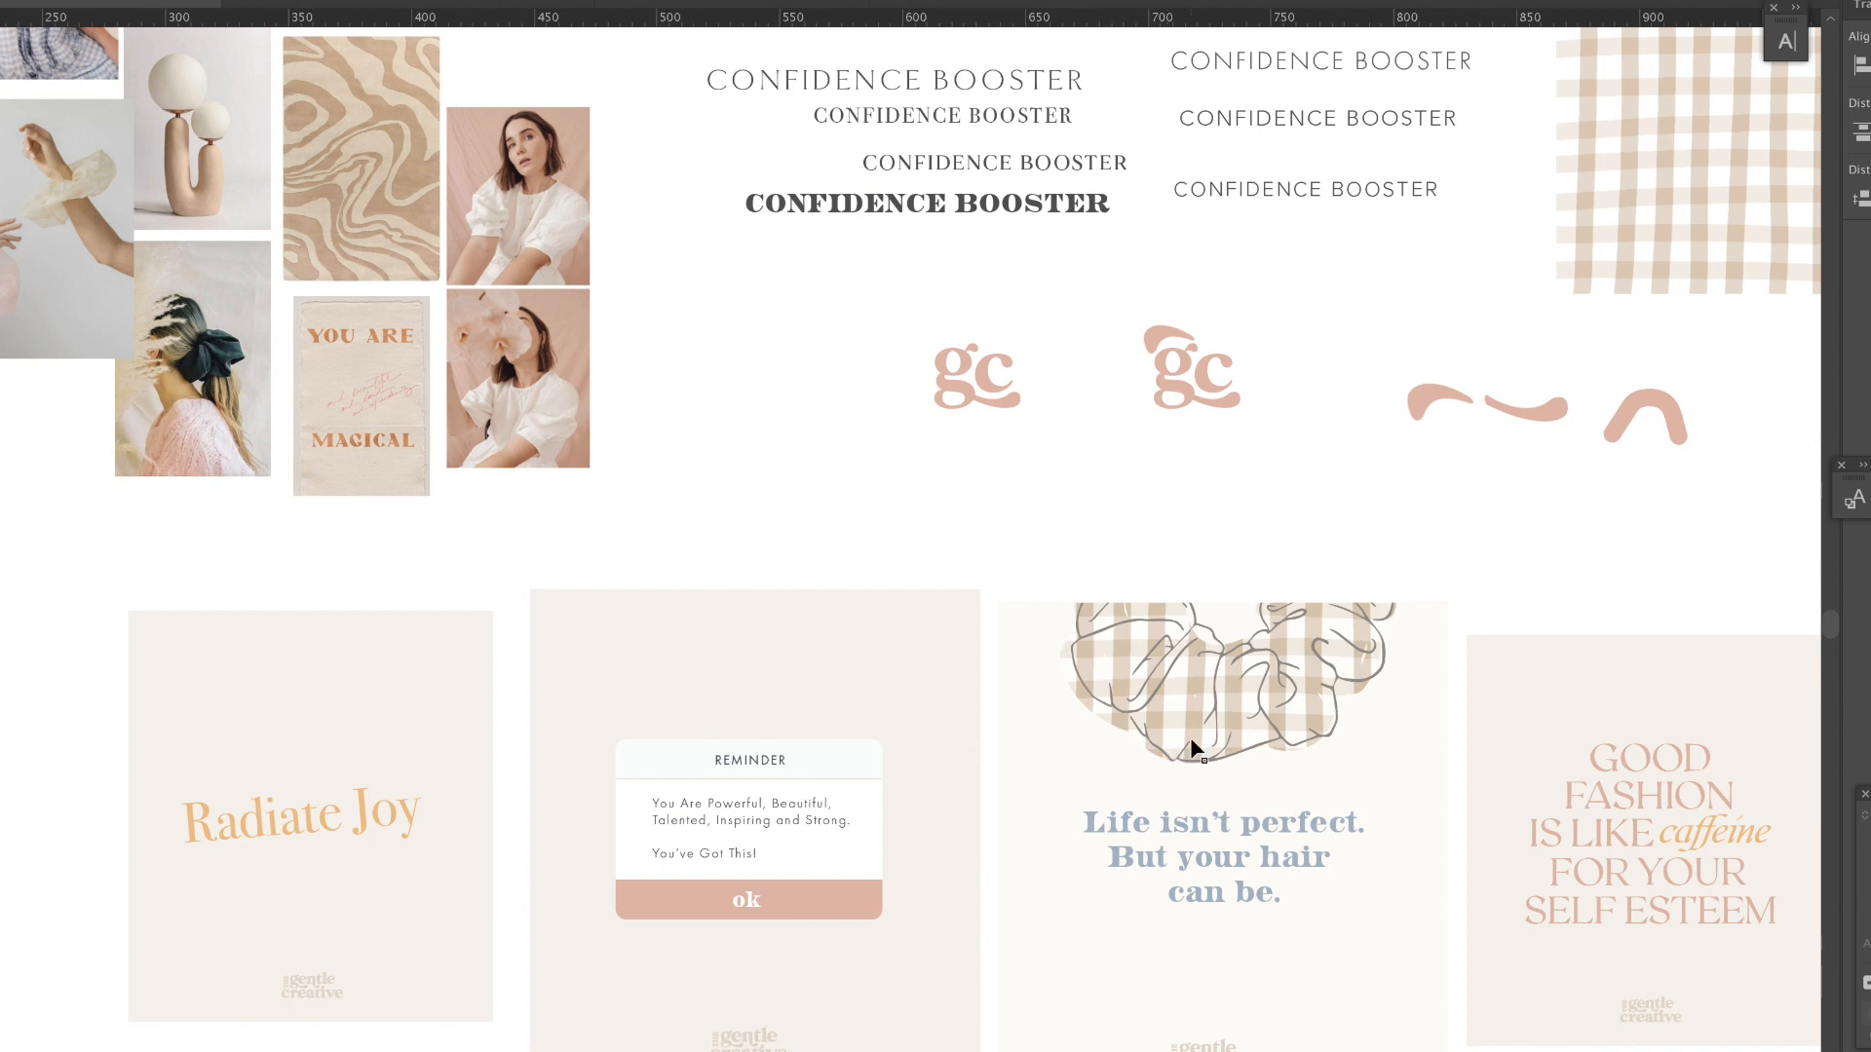
{"action": "scroll", "coordinate": [910, 539], "scroll_direction": "right", "scroll_amount": 10}
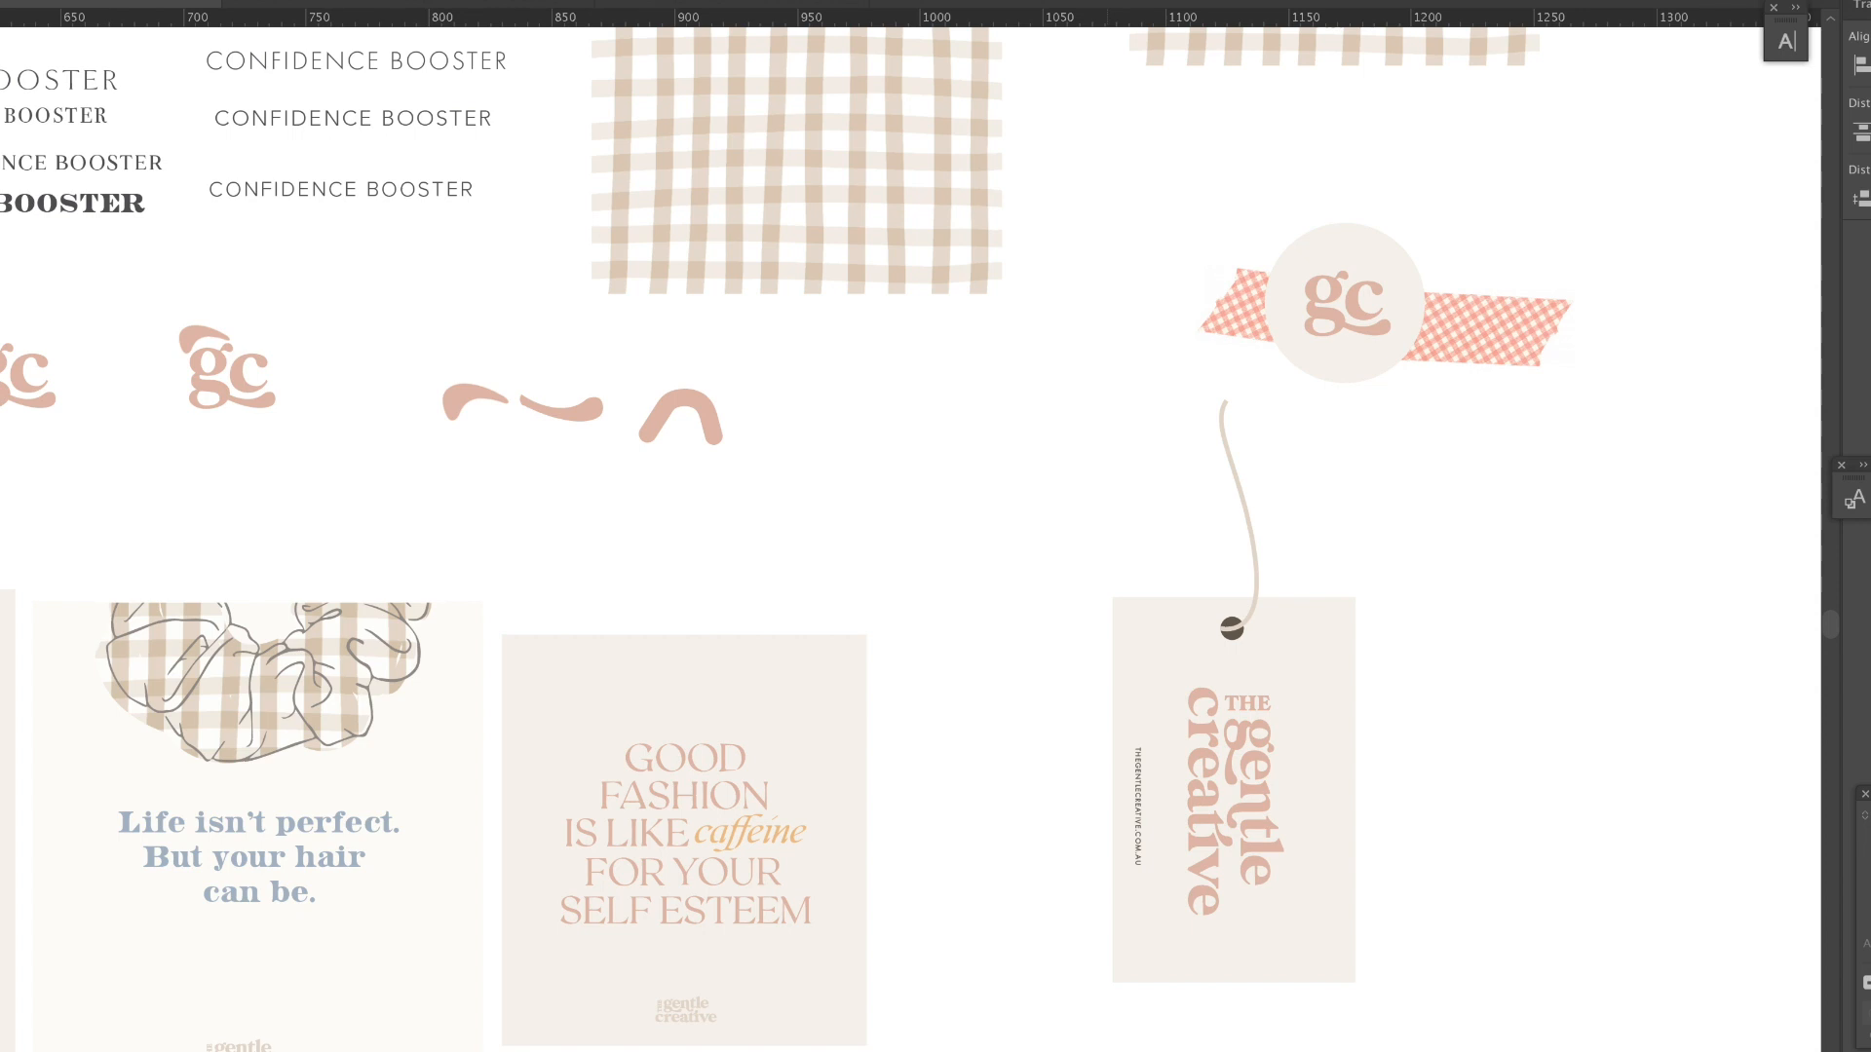
{"action": "scroll", "coordinate": [912, 539], "scroll_direction": "left", "scroll_amount": 5}
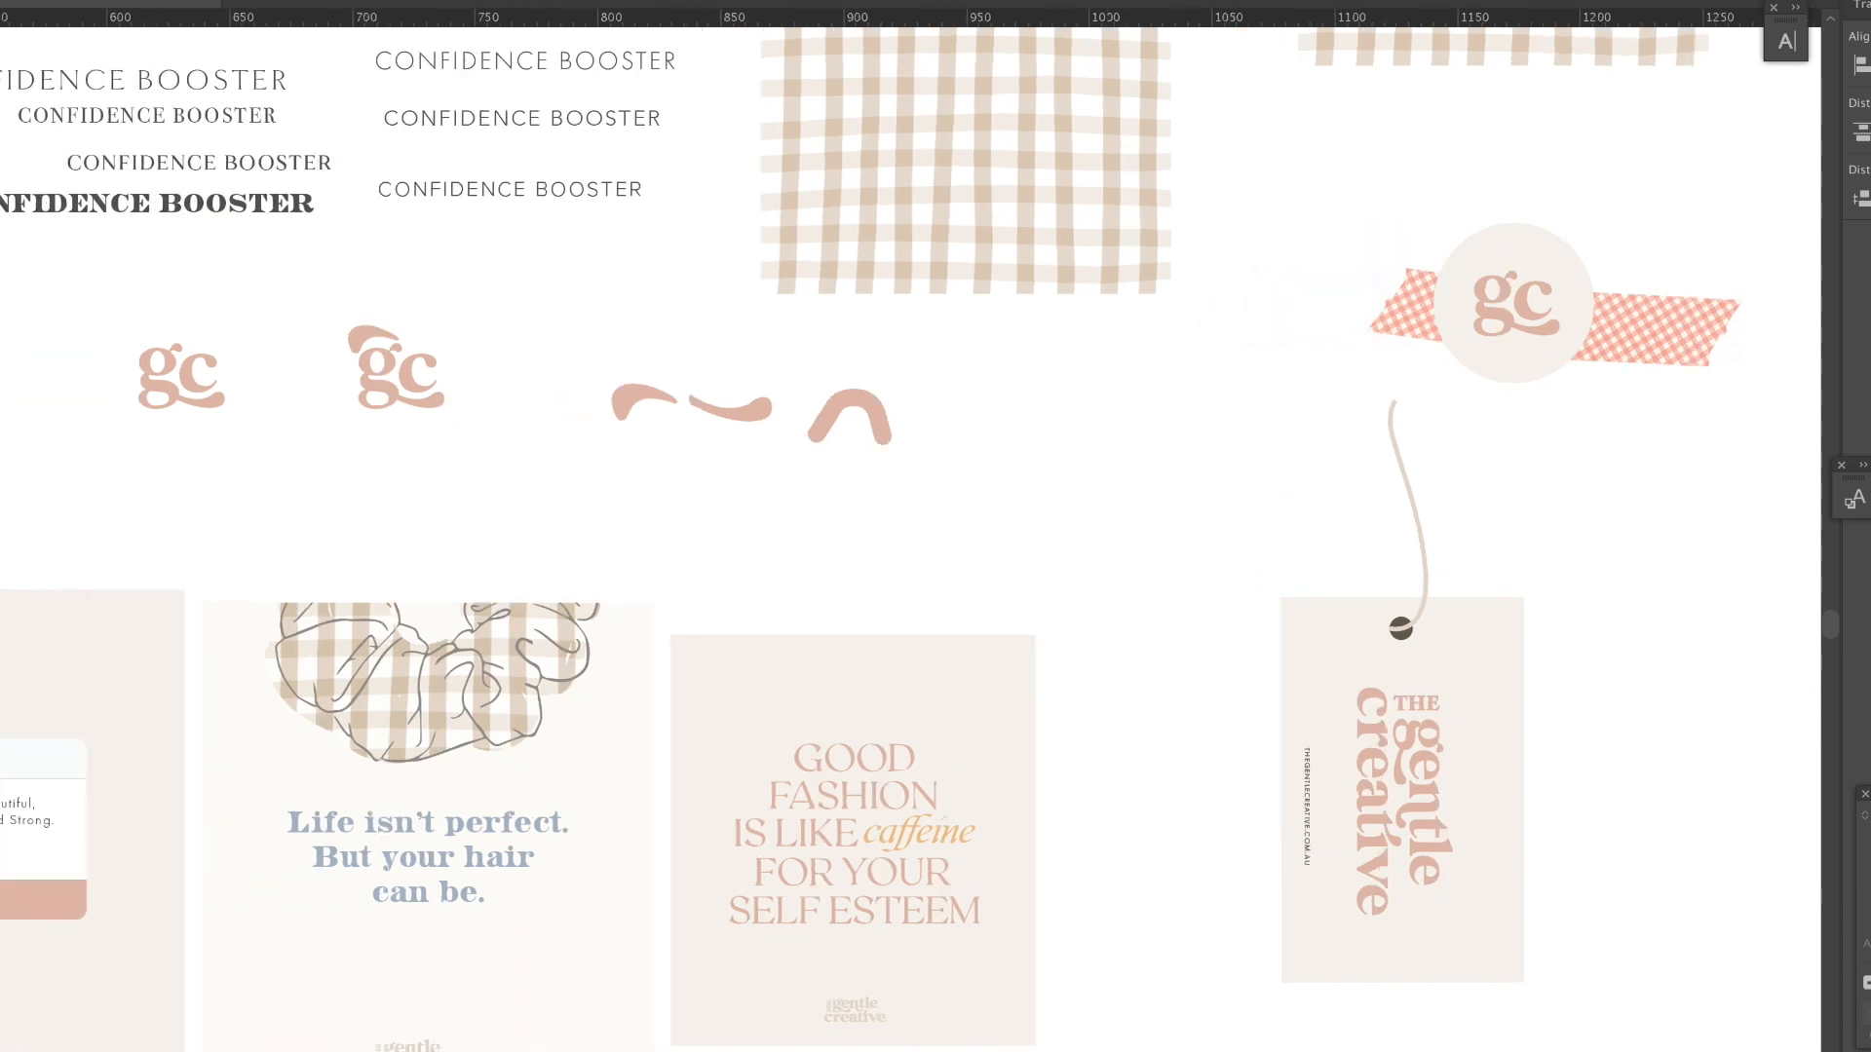
{"action": "scroll", "coordinate": [912, 539], "scroll_direction": "right", "scroll_amount": 5}
{"action": "scroll", "coordinate": [898, 726], "scroll_direction": "up", "scroll_amount": 8}
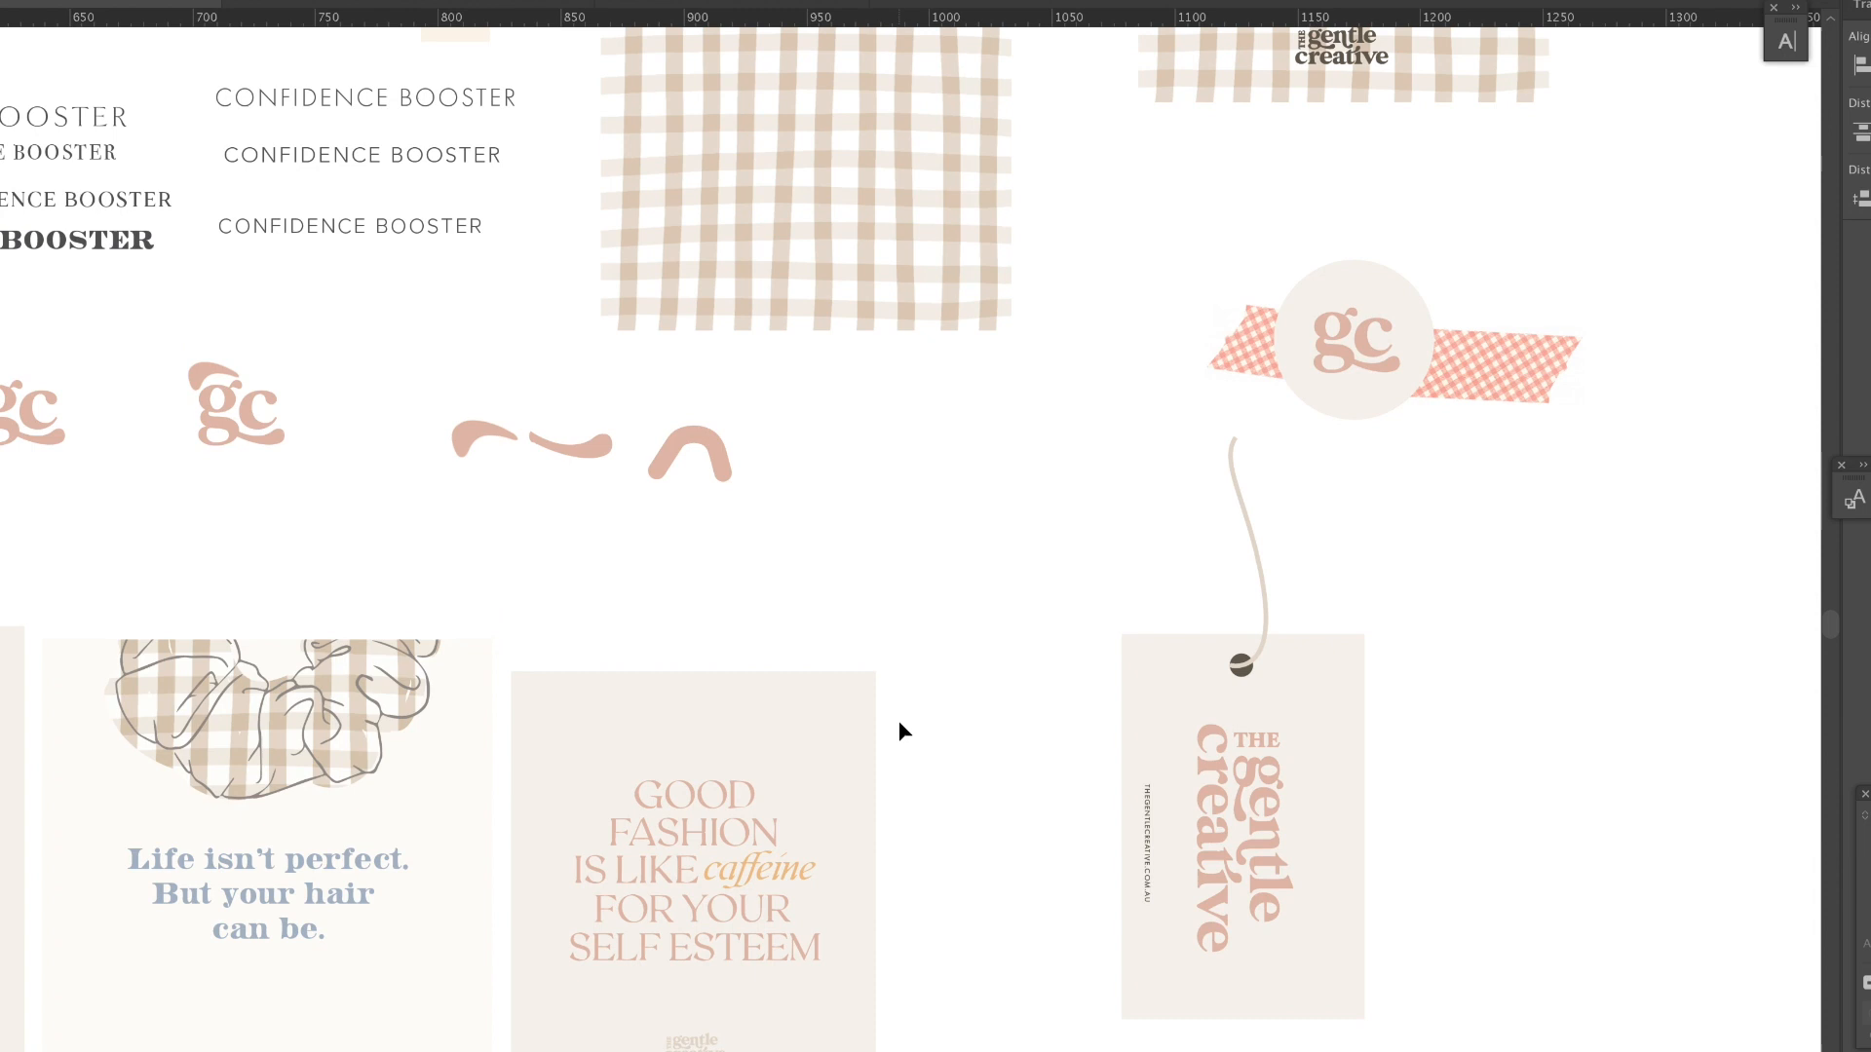
Step: Compare the logo, colour swatches, font samples, gc monograms and gingham pattern with the mood board imagery
{"action": "scroll", "coordinate": [1144, 967], "scroll_direction": "left", "scroll_amount": 10}
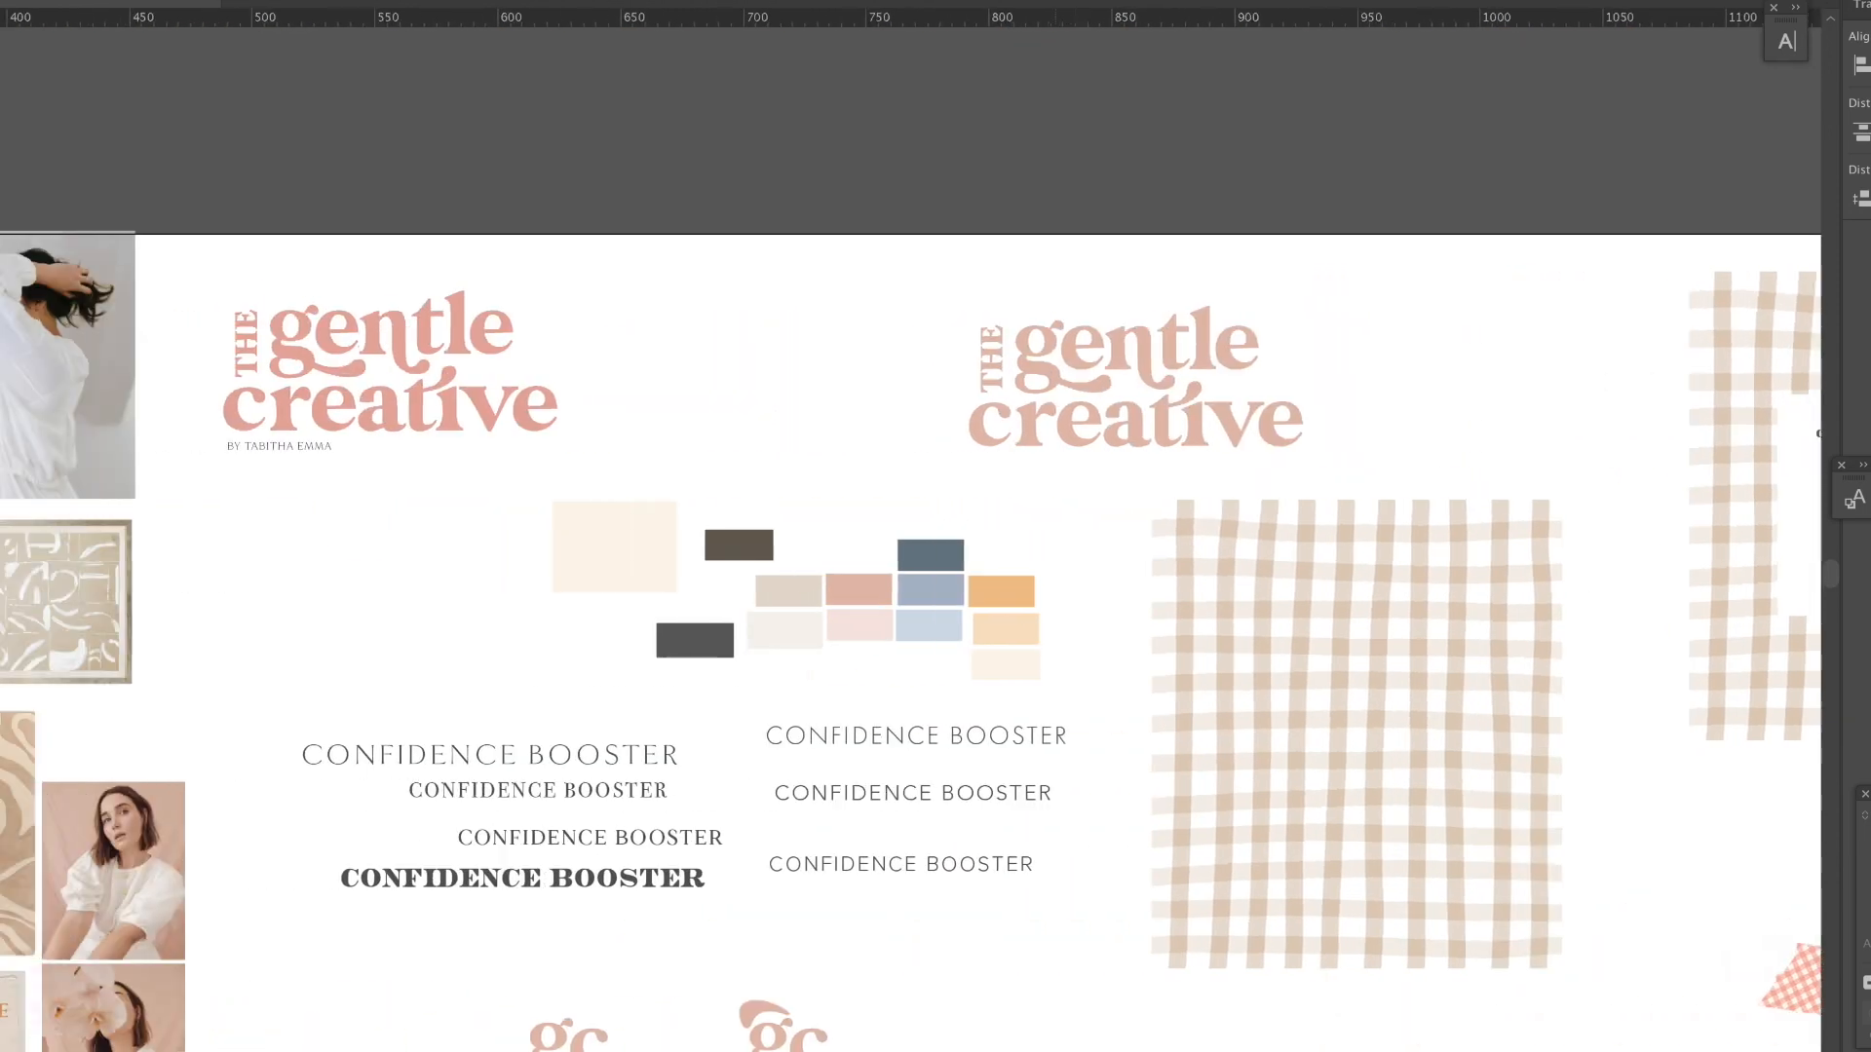
{"action": "scroll", "coordinate": [1399, 905], "scroll_direction": "down", "scroll_amount": 4}
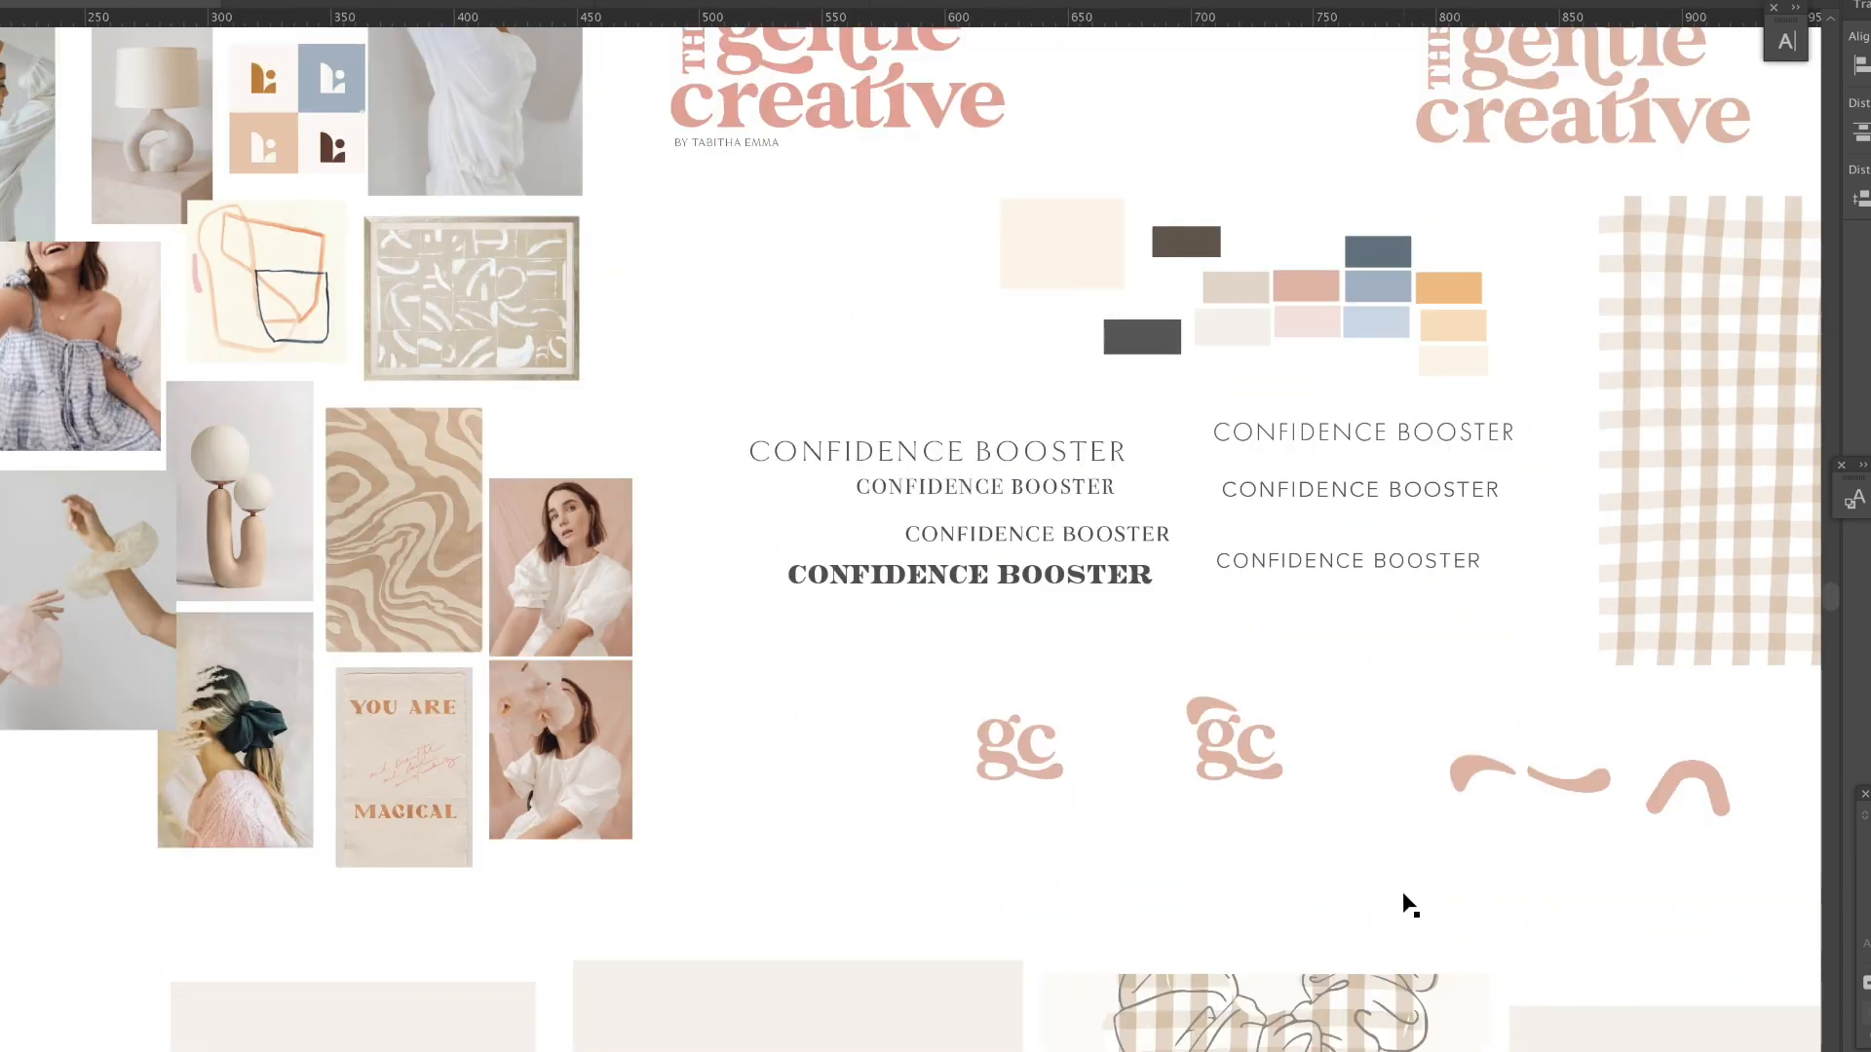
{"action": "scroll", "coordinate": [912, 538], "scroll_direction": "right", "scroll_amount": 5}
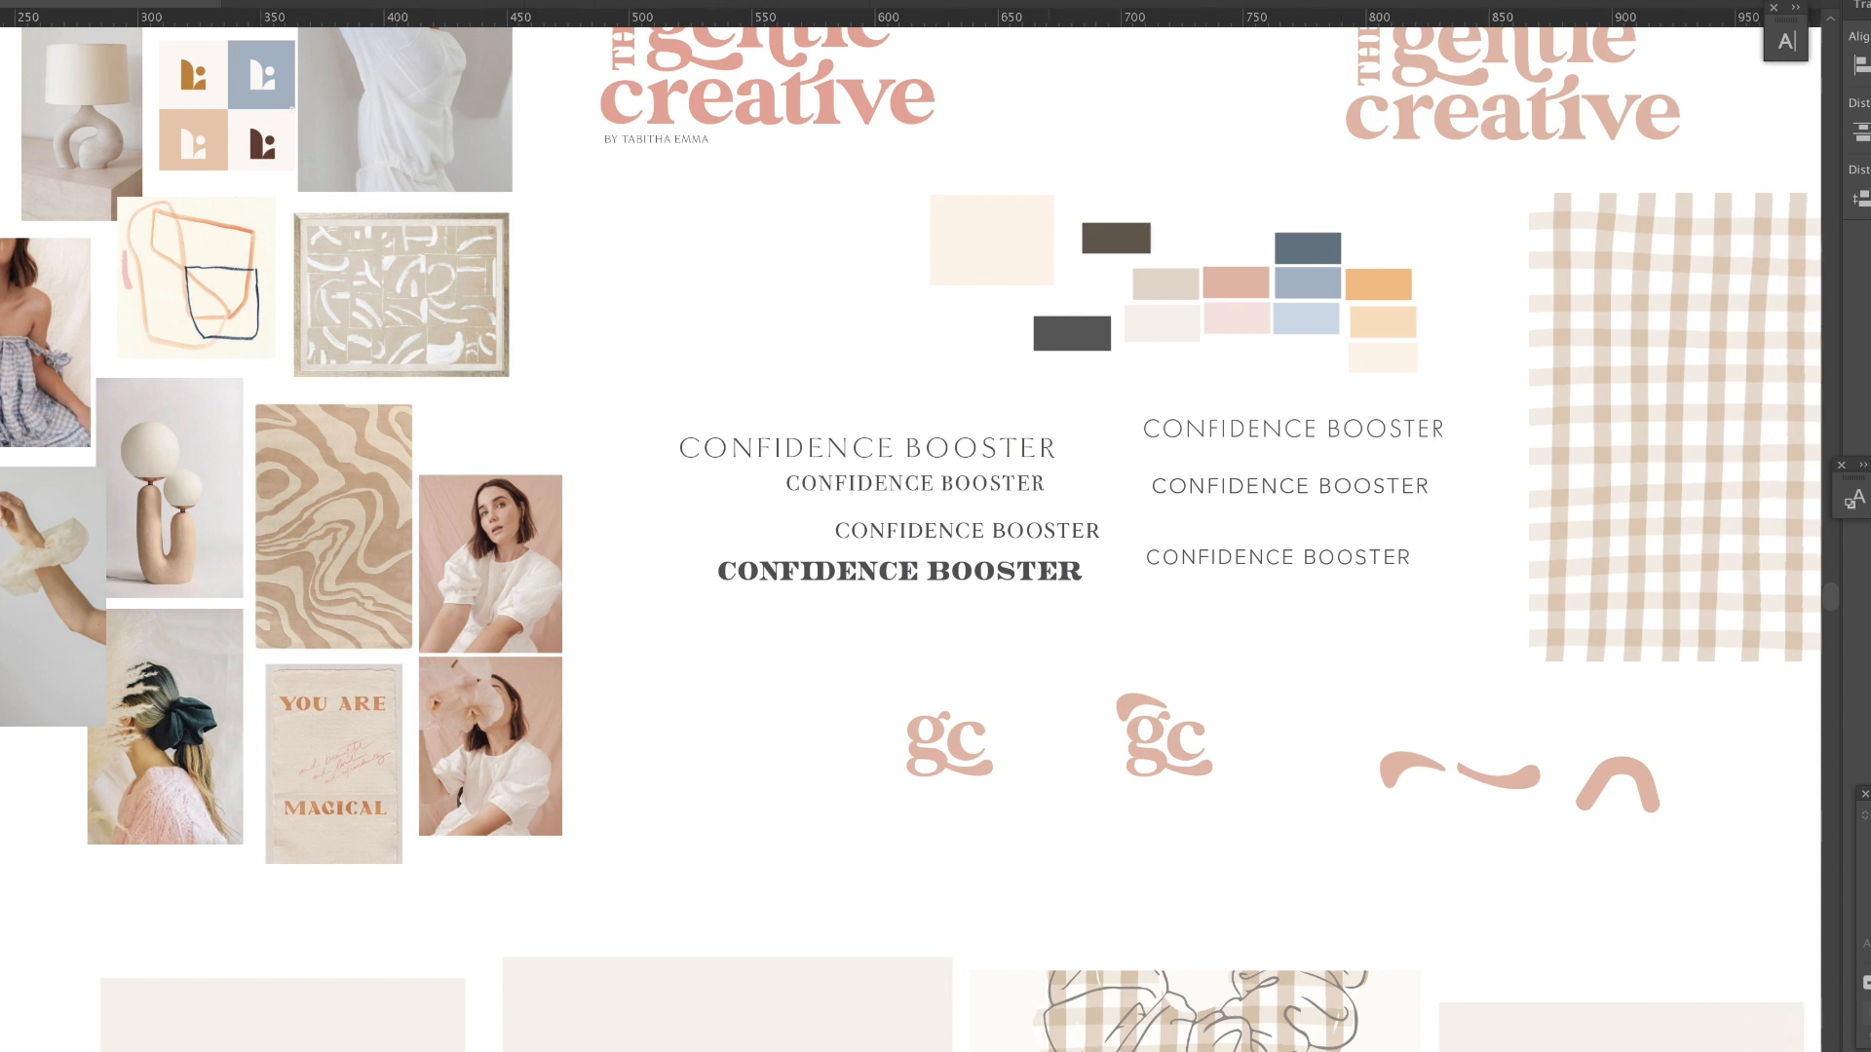
{"action": "scroll", "coordinate": [912, 539], "scroll_direction": "left", "scroll_amount": 3}
{"action": "scroll", "coordinate": [912, 539], "scroll_direction": "left", "scroll_amount": 1}
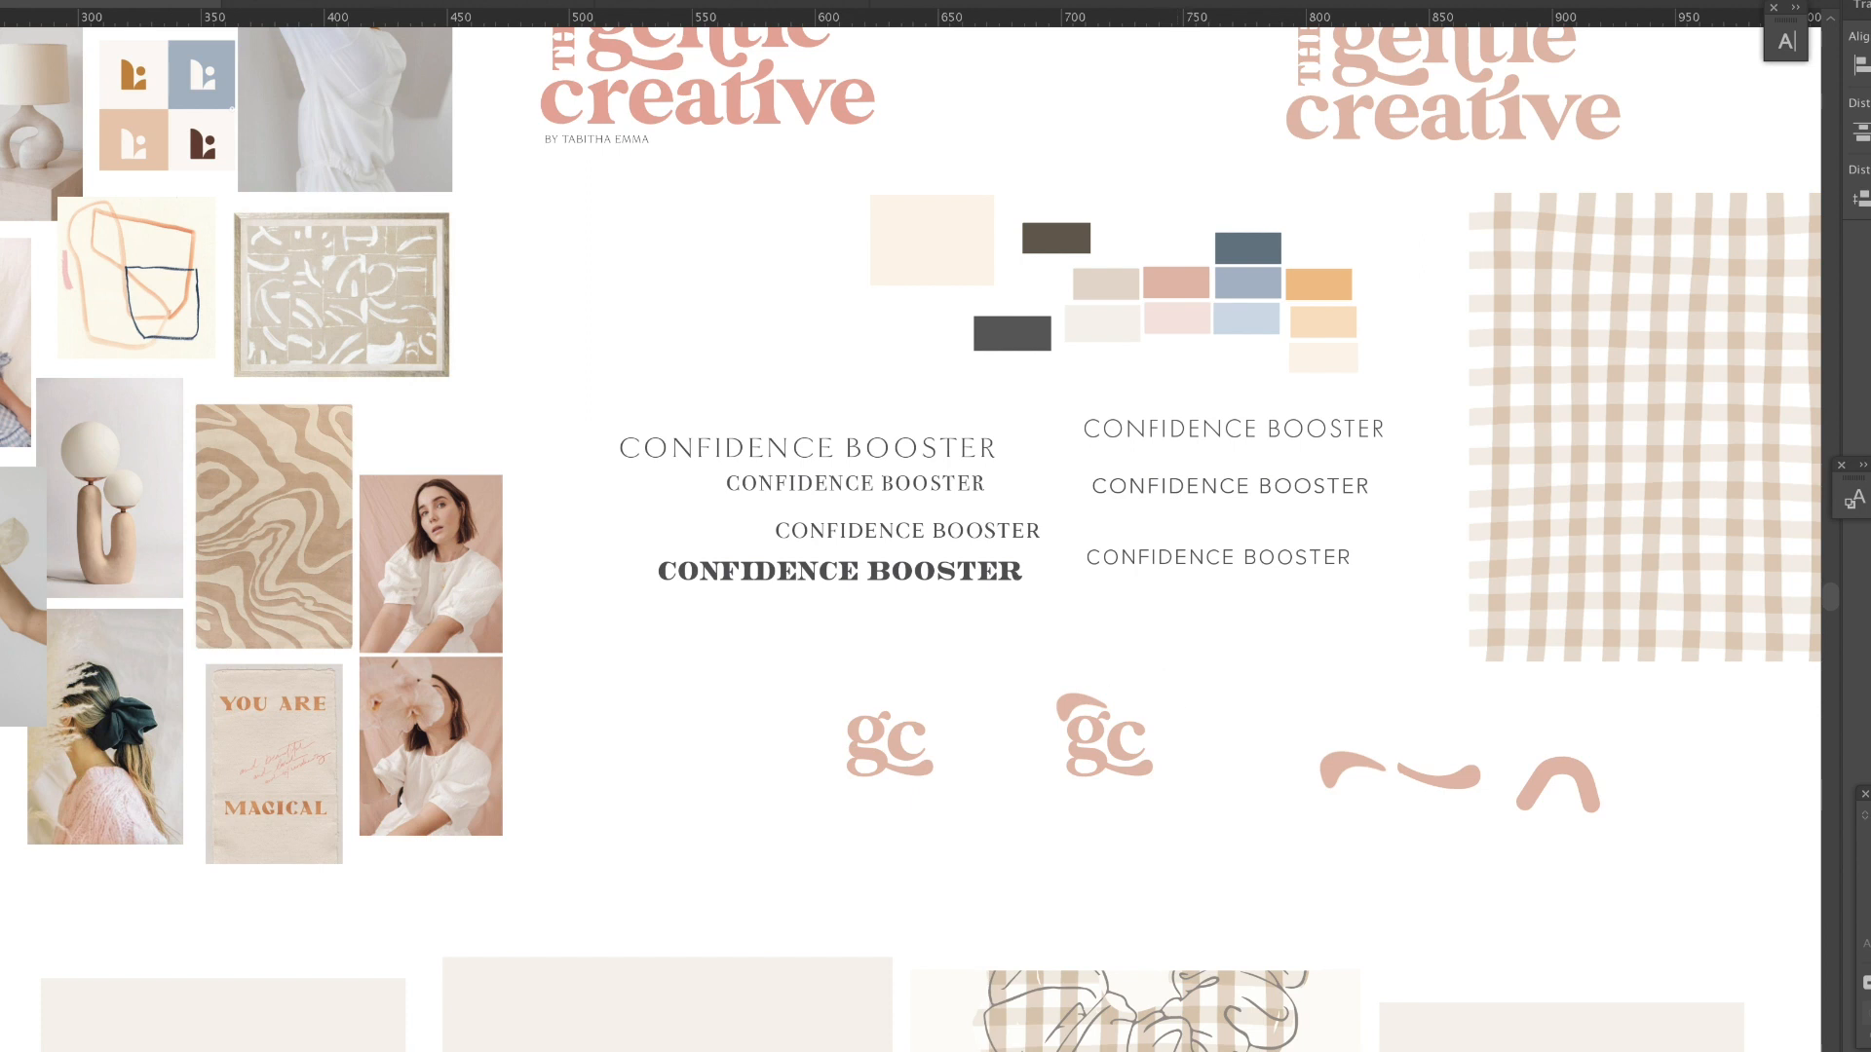
Step: Switch to the brand-board-2021.ai document and examine its main logo, sub-marks, colour palette and fonts sections
{"action": "key", "text": "ctrl+minus"}
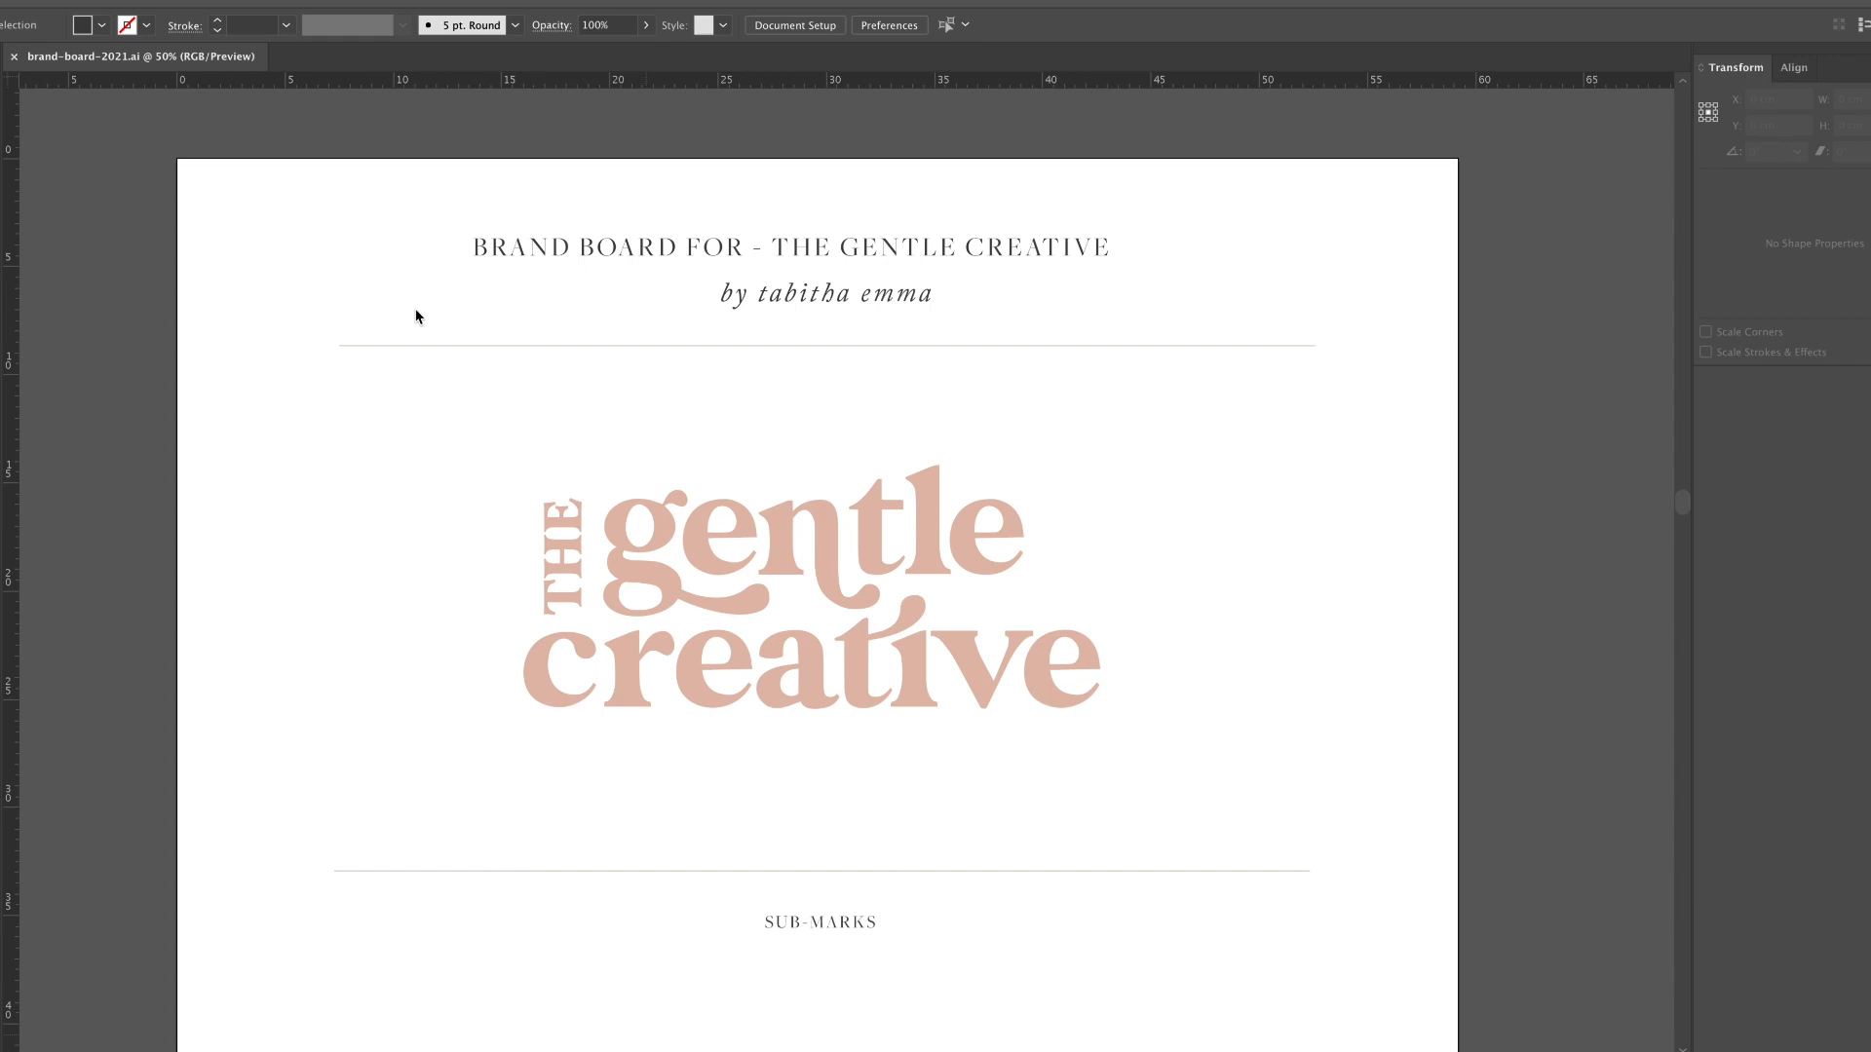
{"action": "scroll", "coordinate": [455, 329], "scroll_direction": "down", "scroll_amount": 5}
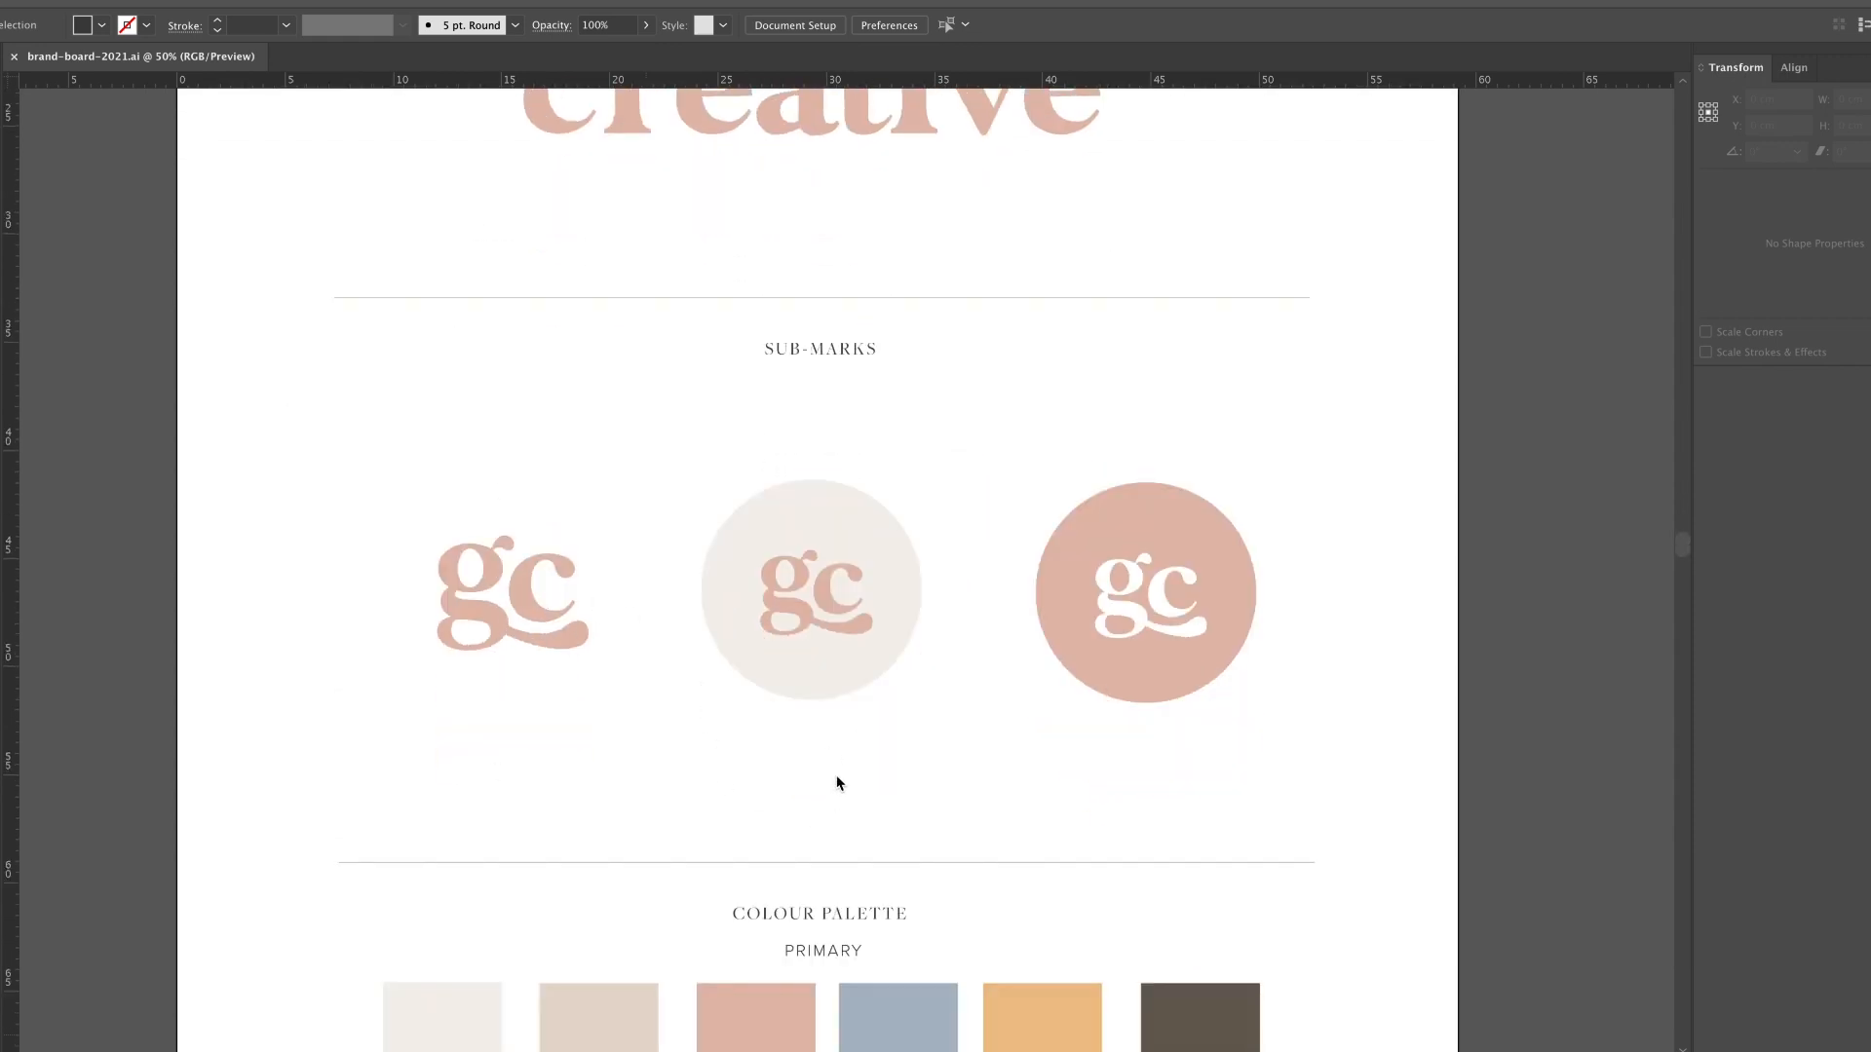
{"action": "scroll", "coordinate": [835, 781], "scroll_direction": "down", "scroll_amount": 4}
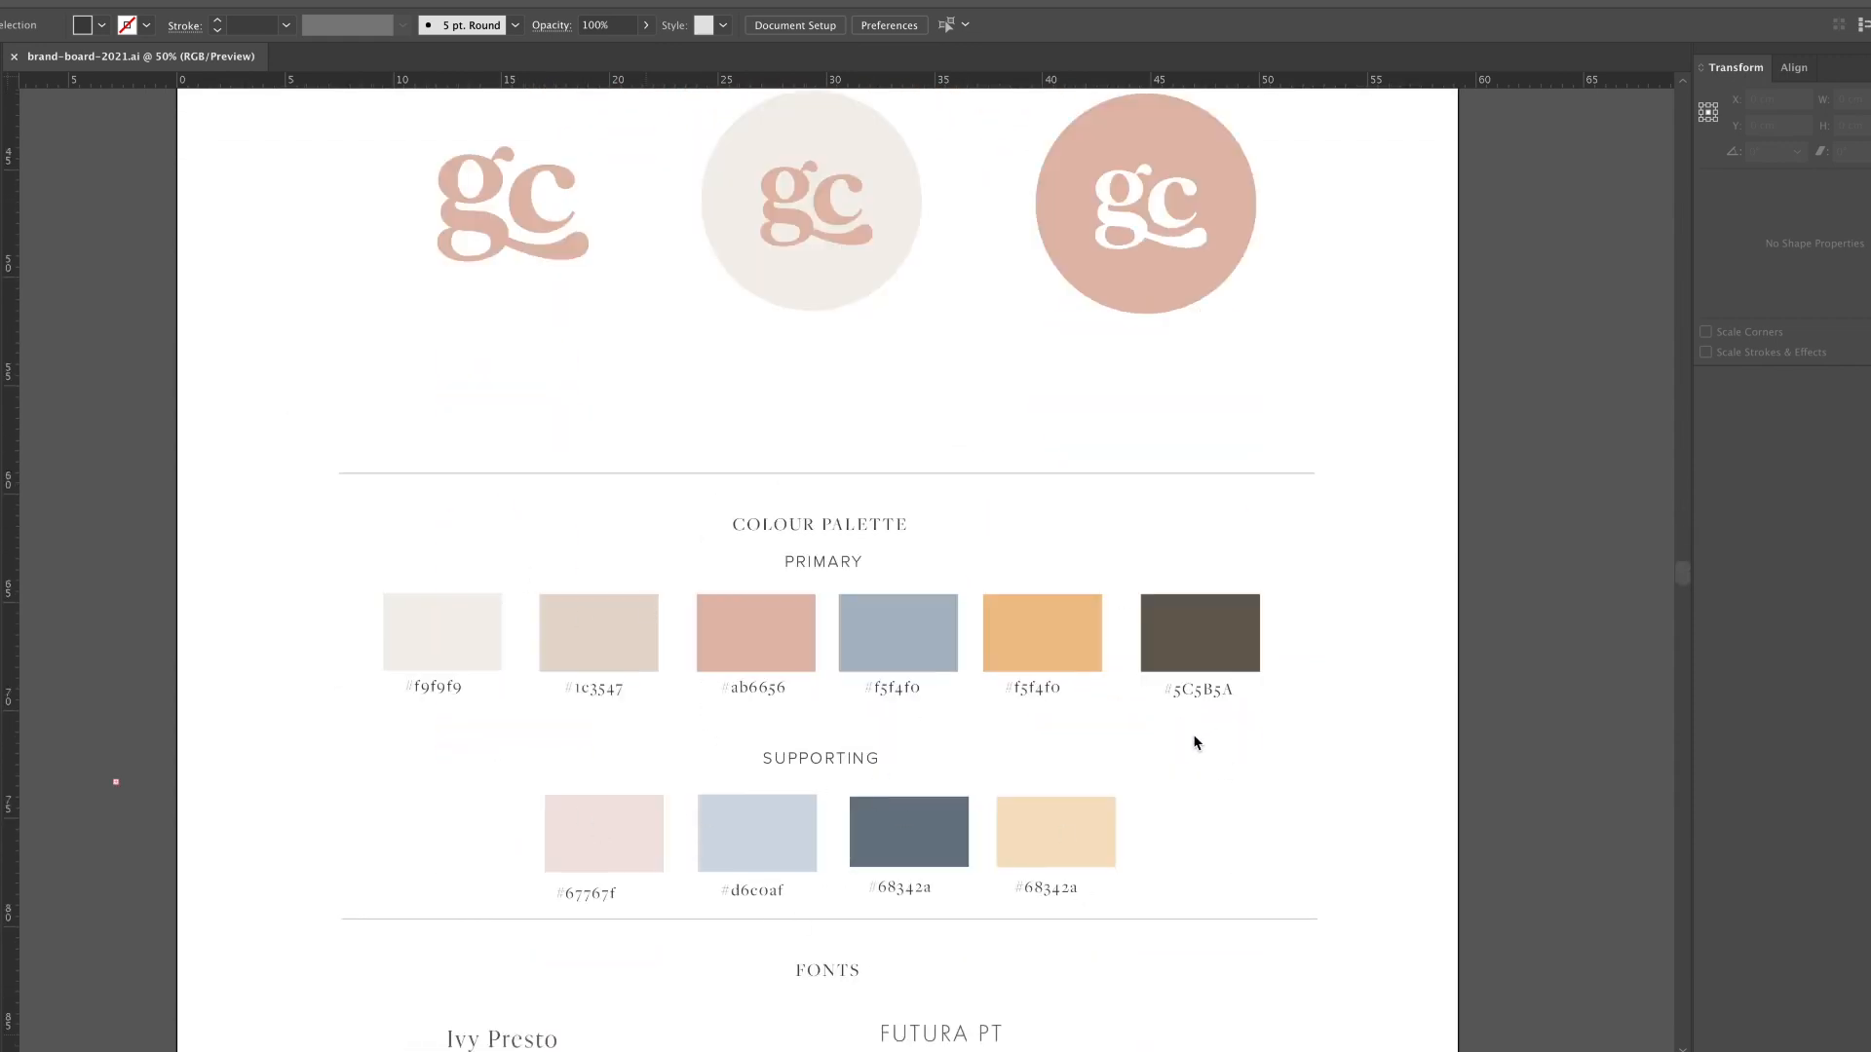
{"action": "scroll", "coordinate": [420, 681], "scroll_direction": "down", "scroll_amount": 6}
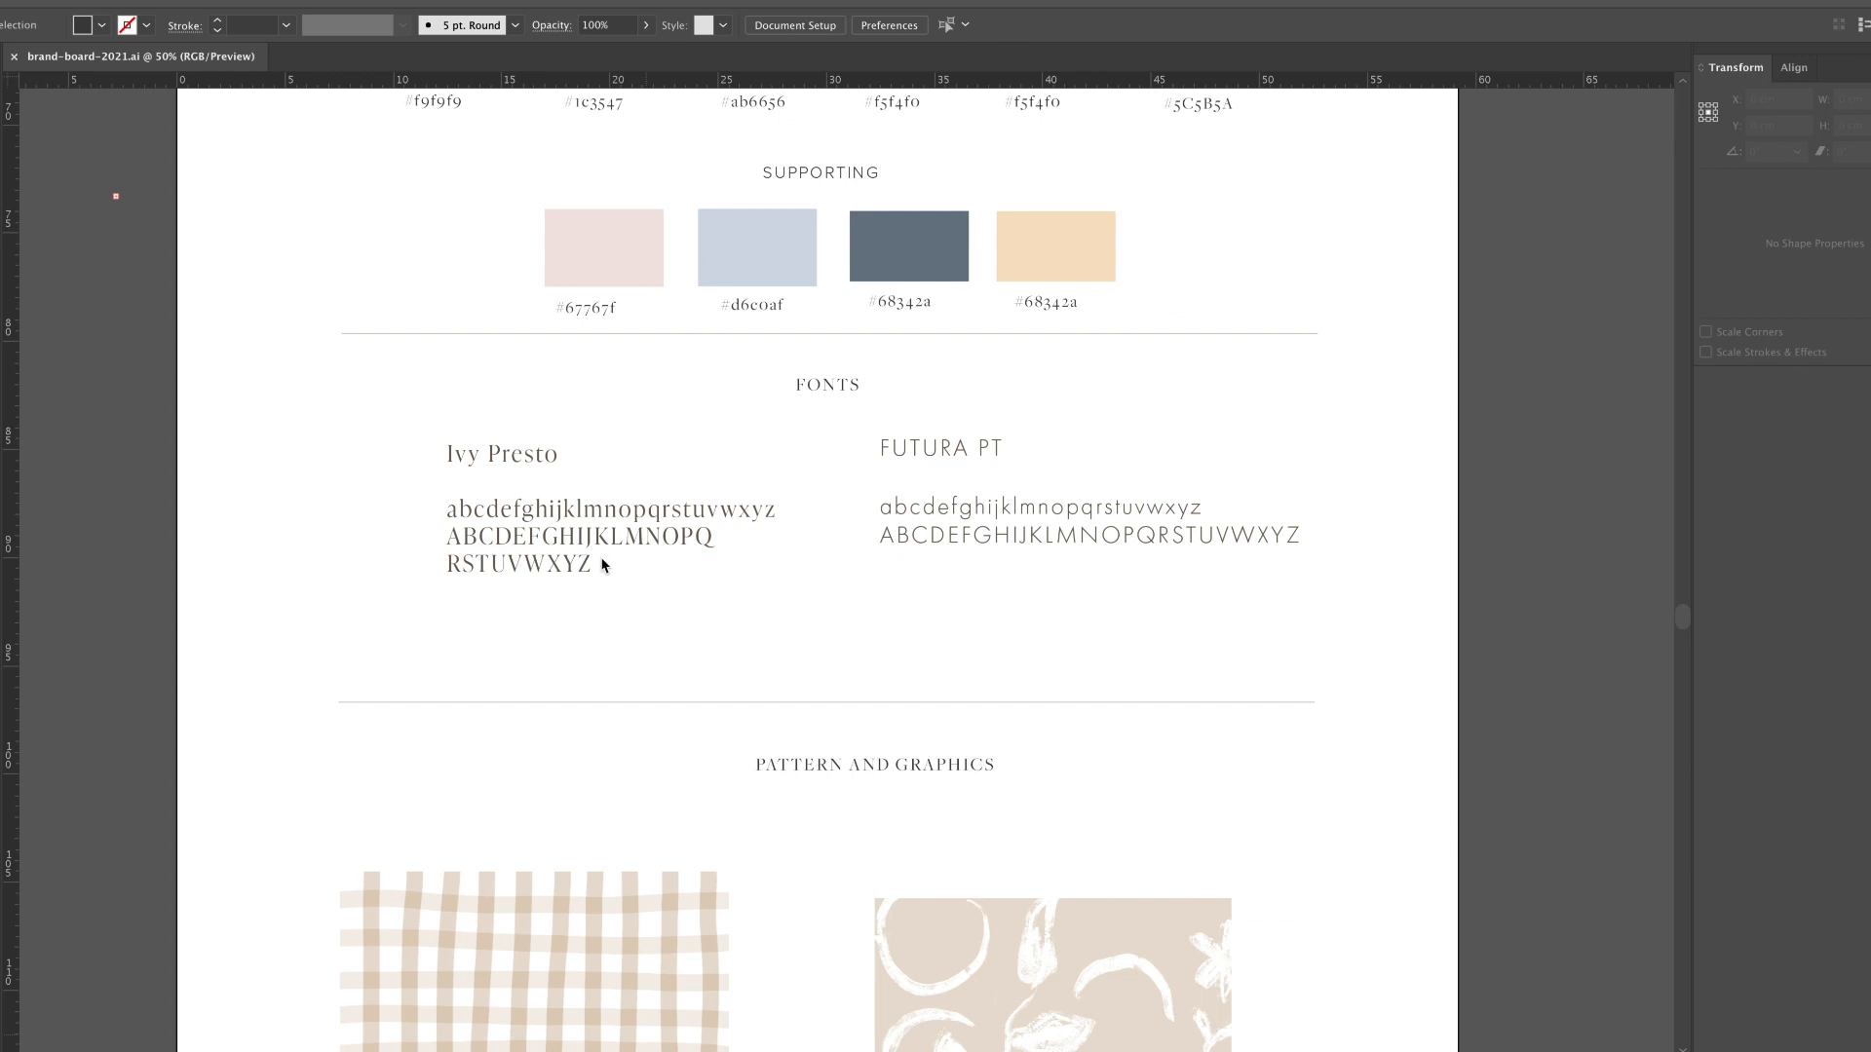